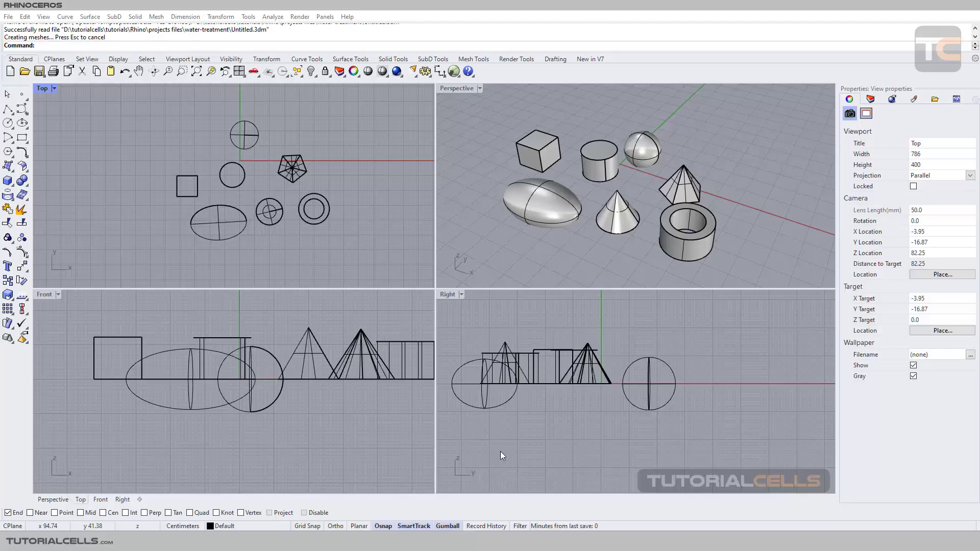
Activate the Perspective, Top, Front and Right viewports in turn and orbit the Perspective view around the solids
left_click(479, 269)
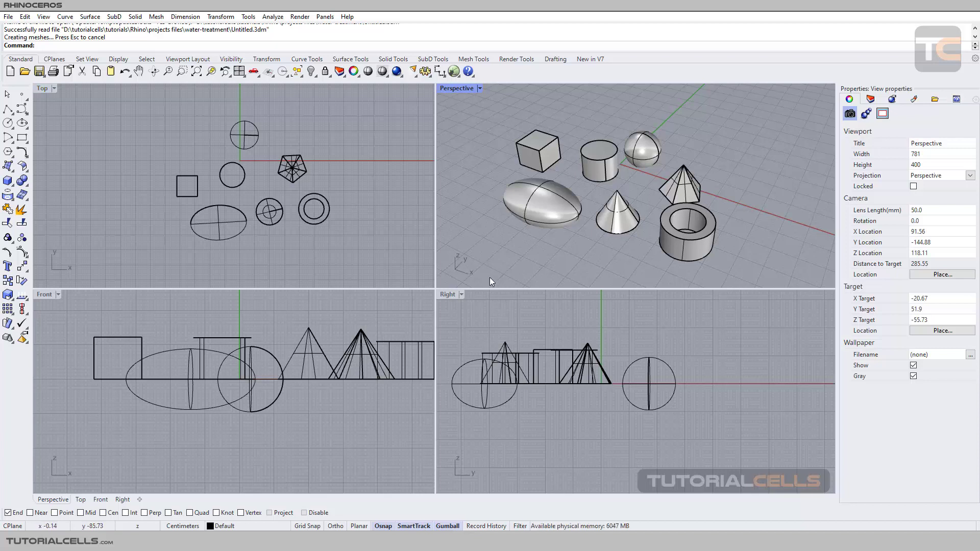
right_click_drag(554, 225, 556, 220)
left_click(389, 152)
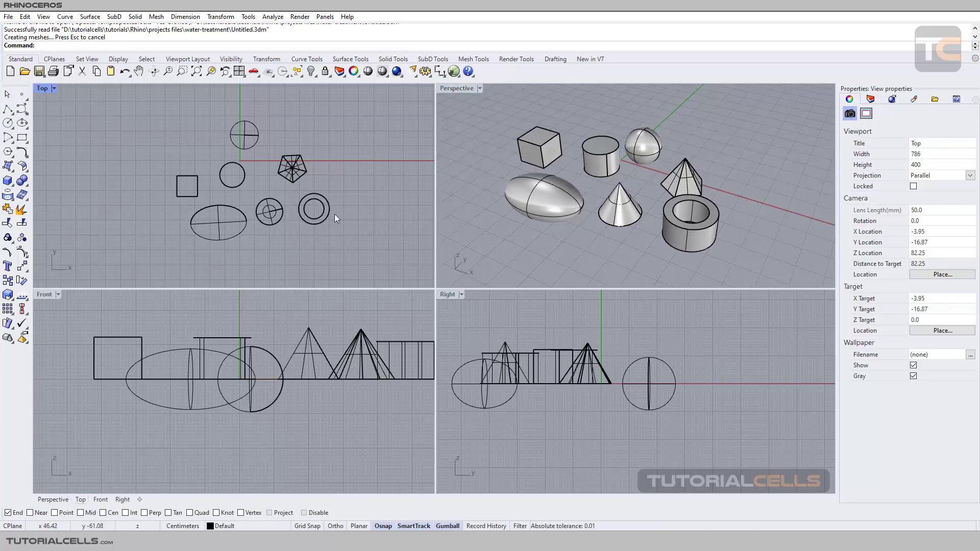
left_click(457, 91)
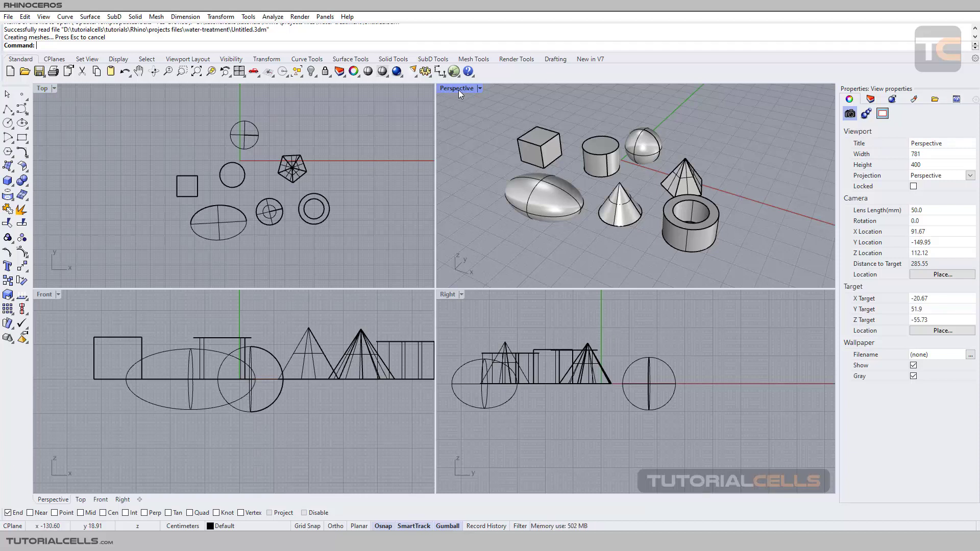
left_click(375, 126)
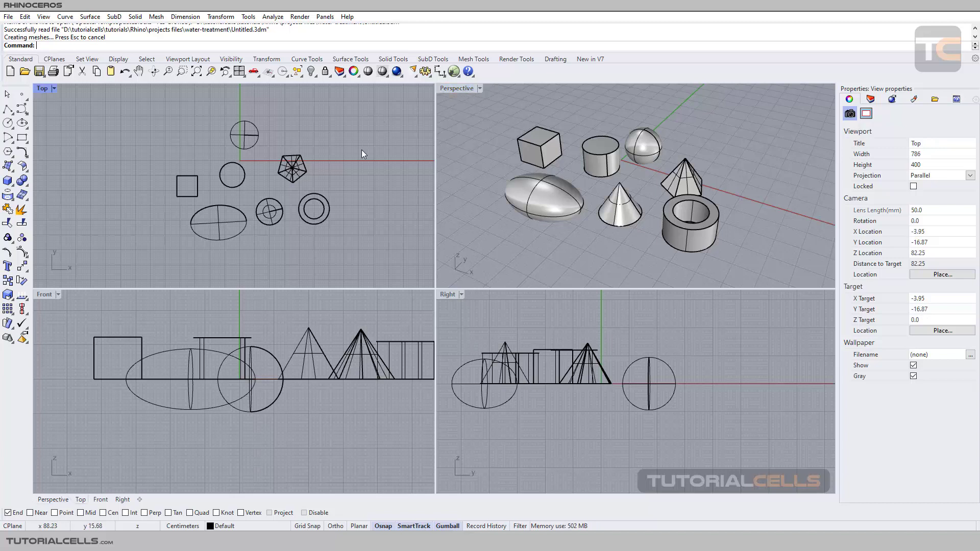
left_click(336, 317)
left_click(461, 304)
left_click(506, 239)
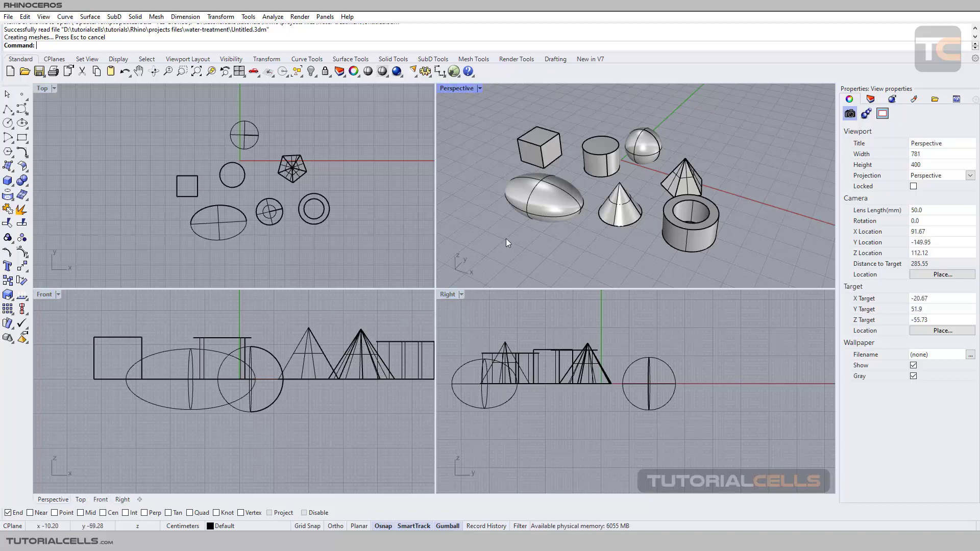
right_click_drag(519, 228, 510, 228)
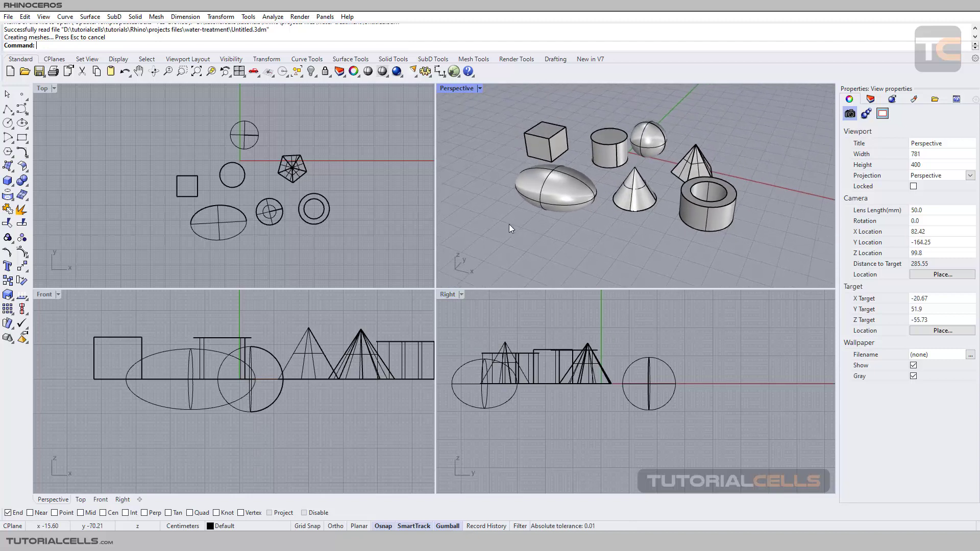
Review the display modes and viewport options offered for the Perspective and Top viewports, including the viewport properties
left_click(480, 89)
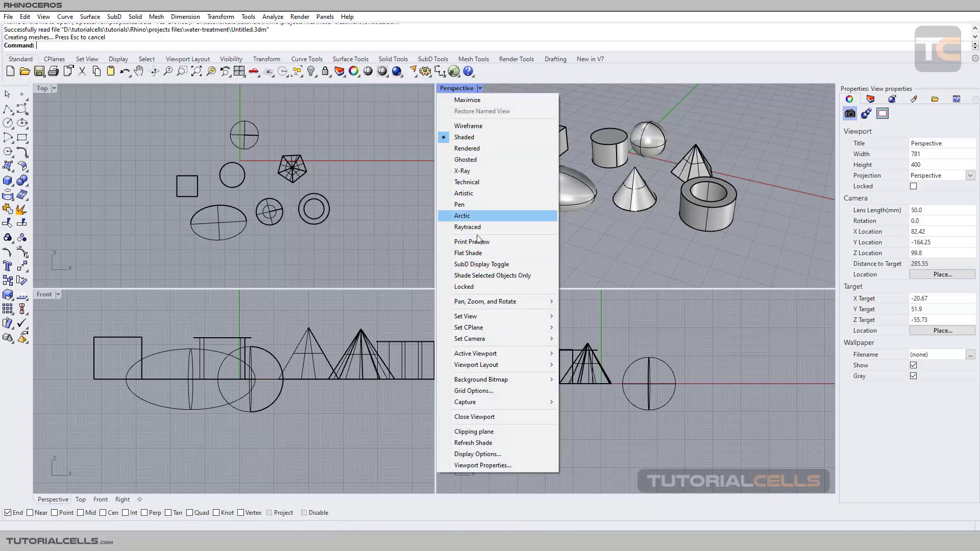
left_click(490, 465)
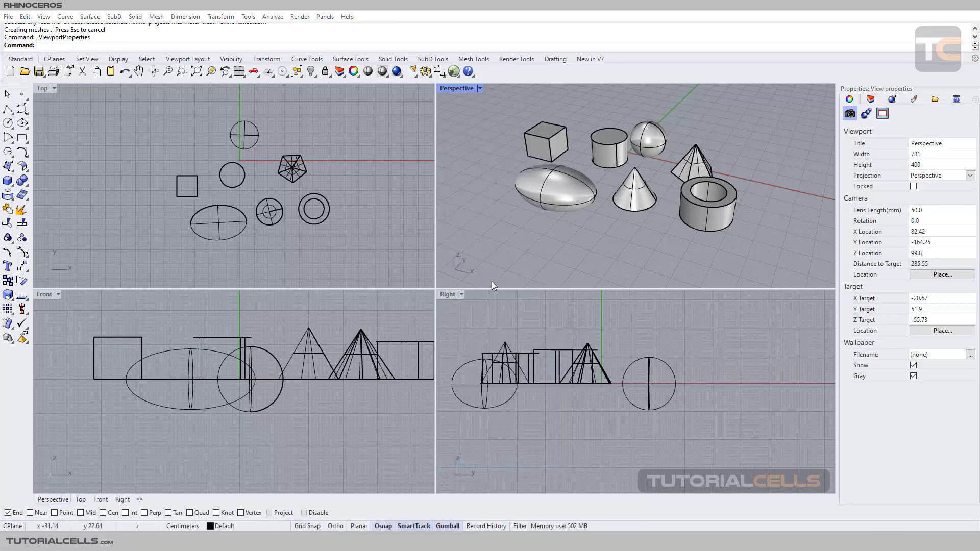
left_click(480, 88)
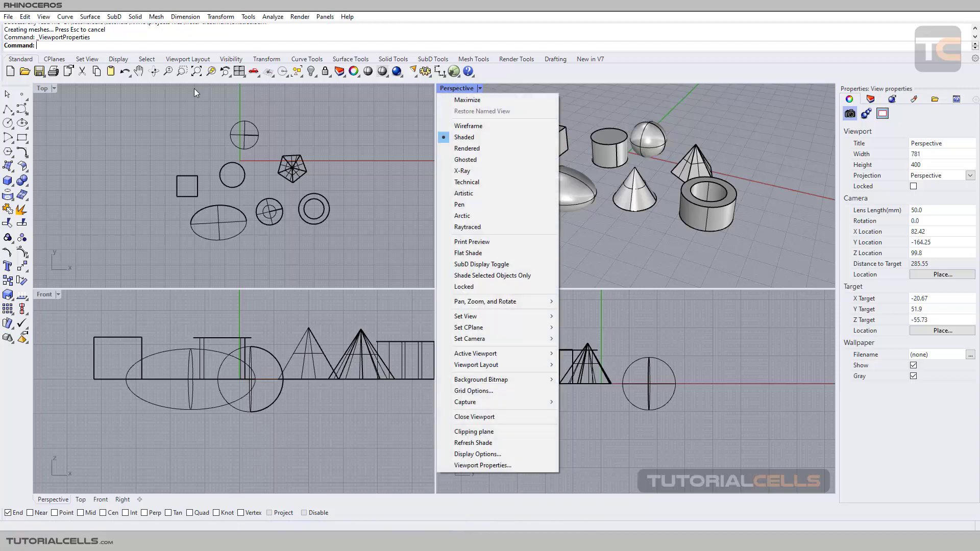
left_click(52, 88)
left_click(53, 89)
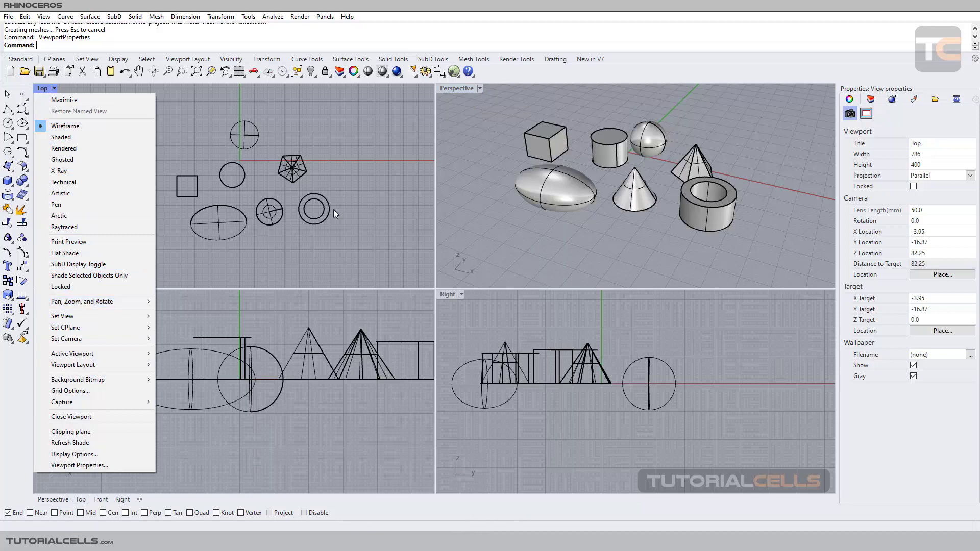
left_click(480, 89)
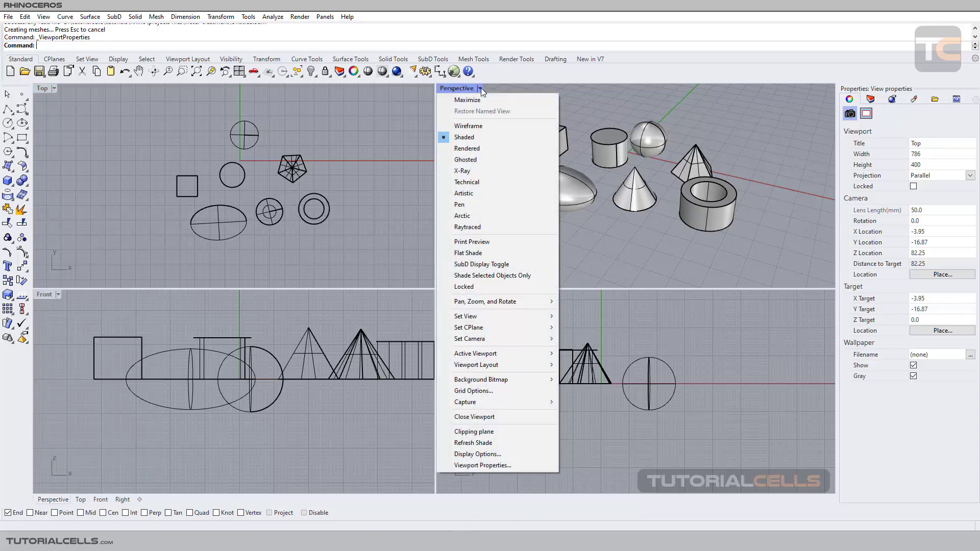
Move the cylinder a short distance across the construction plane in the Perspective viewport
left_click(613, 136)
right_click_drag(589, 161, 556, 211)
left_click(555, 214)
scroll(584, 170, "up", 2)
scroll(586, 171, "down", 4)
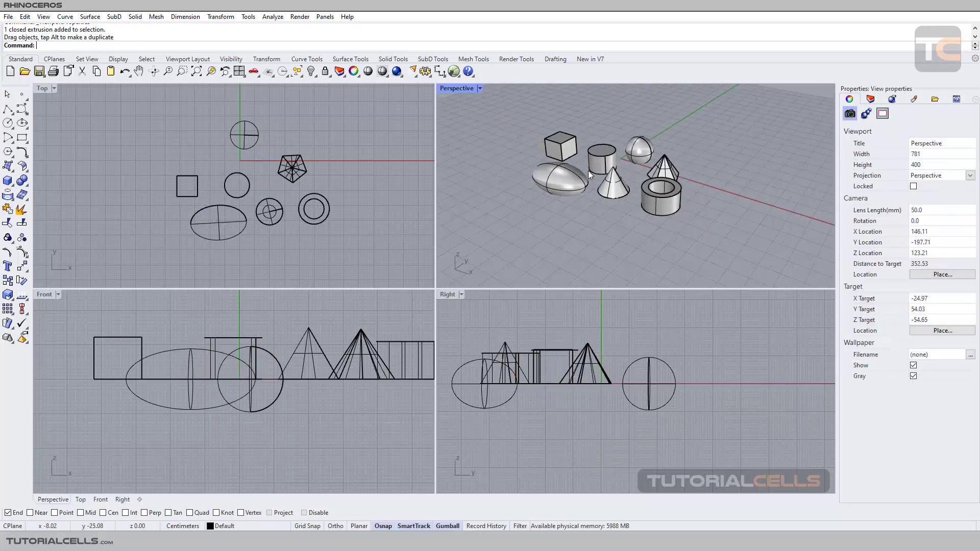
scroll(610, 172, "up", 3)
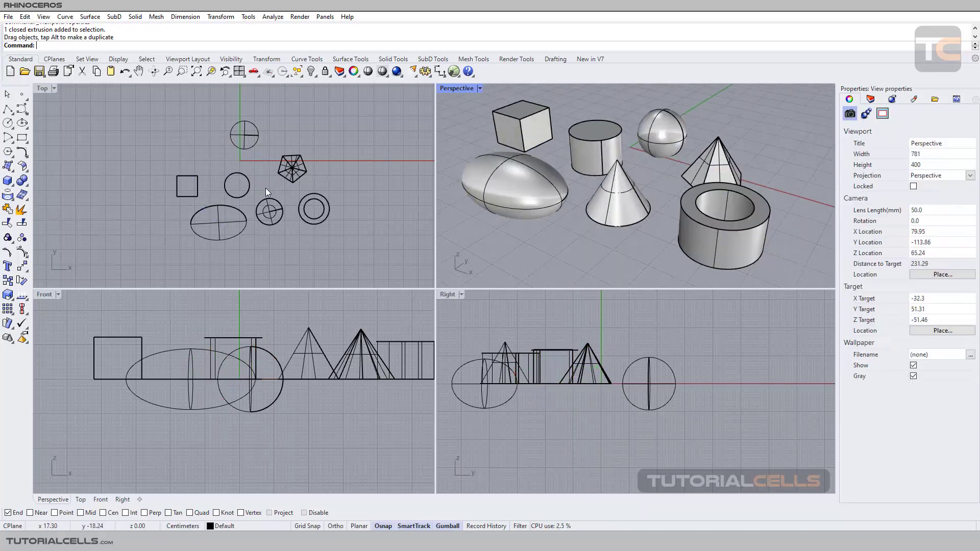
Zoom in on the objects in the Top, Right and Front viewports
scroll(266, 188, "up", 3)
scroll(265, 188, "down", 2)
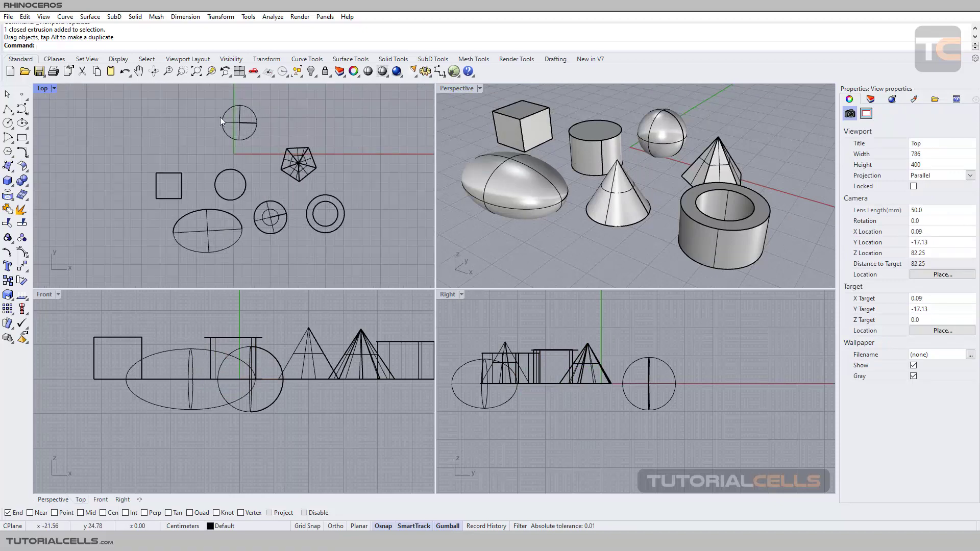
scroll(233, 360, "up", 1)
scroll(233, 361, "down", 1)
scroll(492, 361, "up", 1)
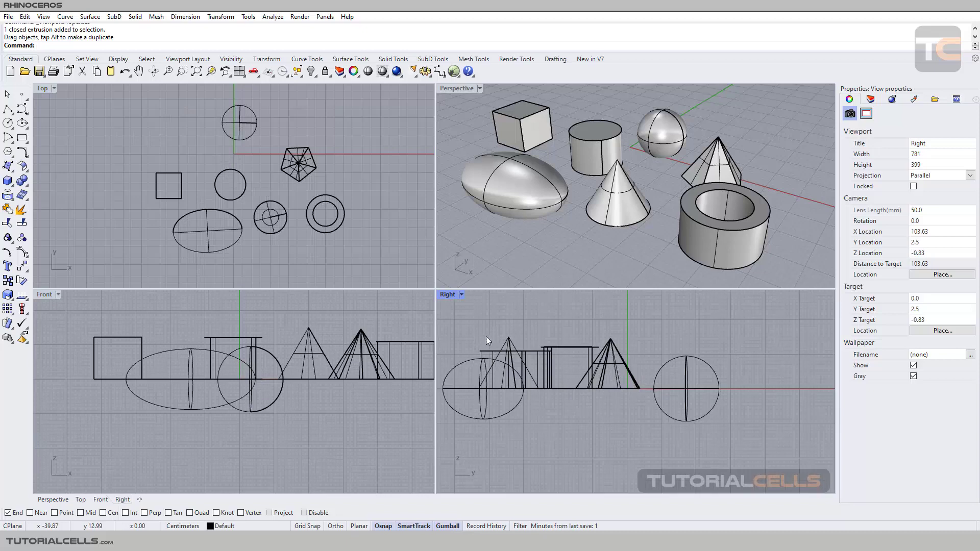
scroll(179, 352, "up", 2)
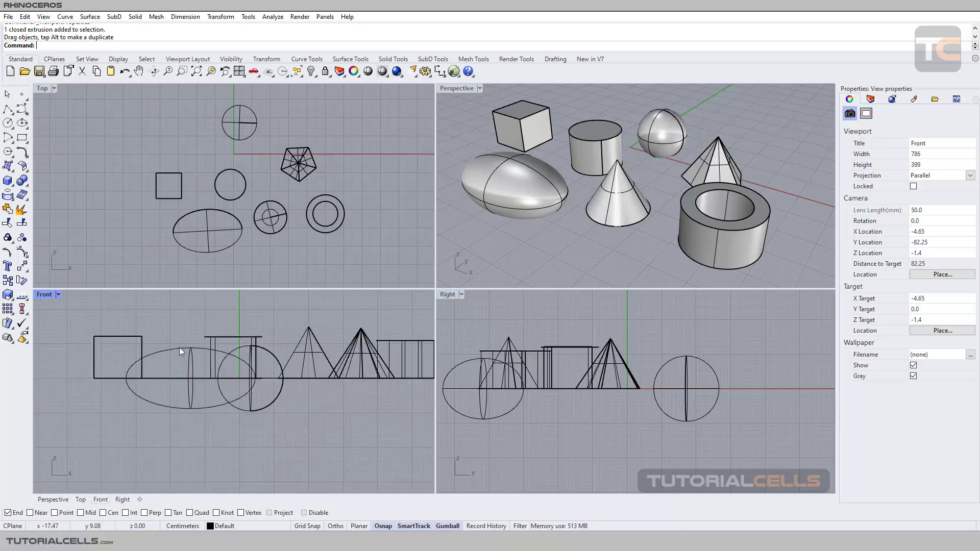
scroll(219, 206, "up", 2)
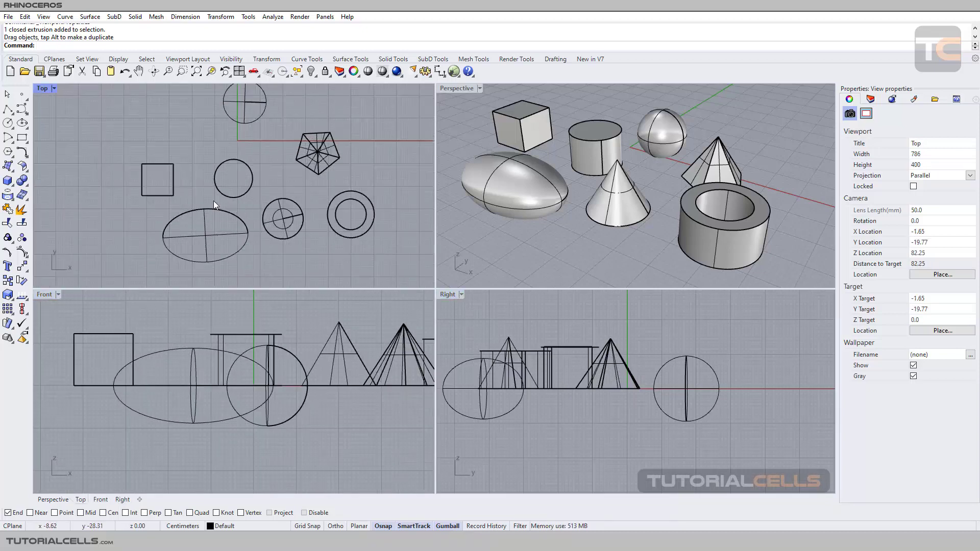
Examine the Set View, Active Viewport and Viewport Layout options of the Perspective viewport
left_click(465, 89)
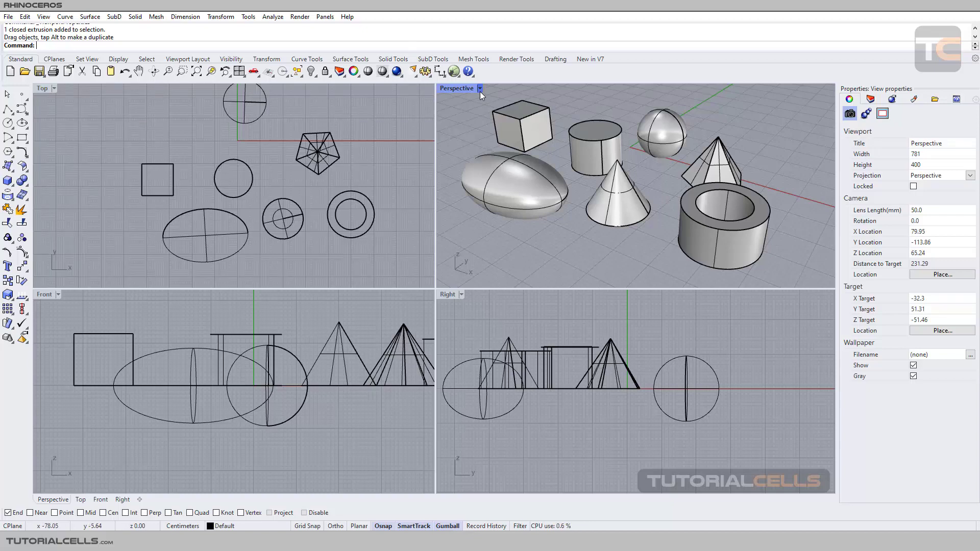
left_click(479, 90)
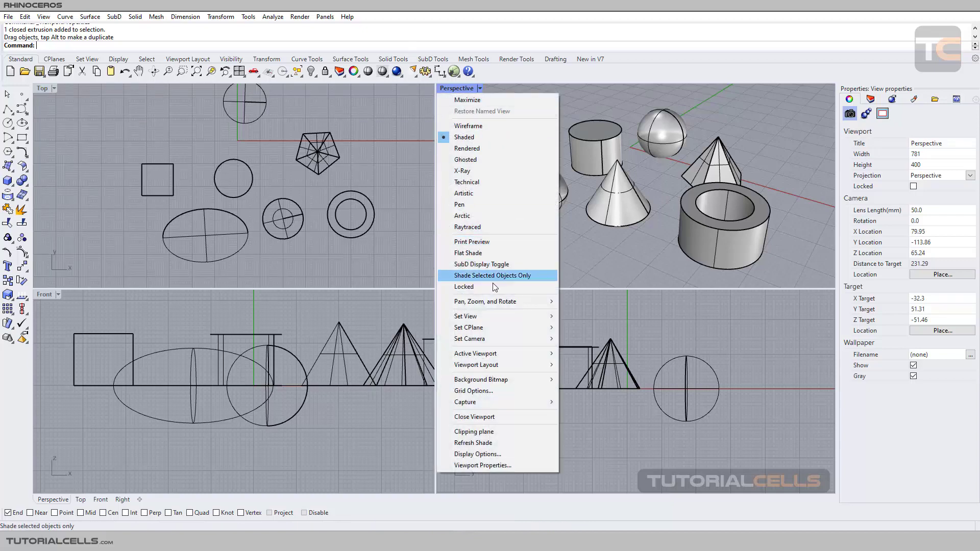
mouse_move(498, 317)
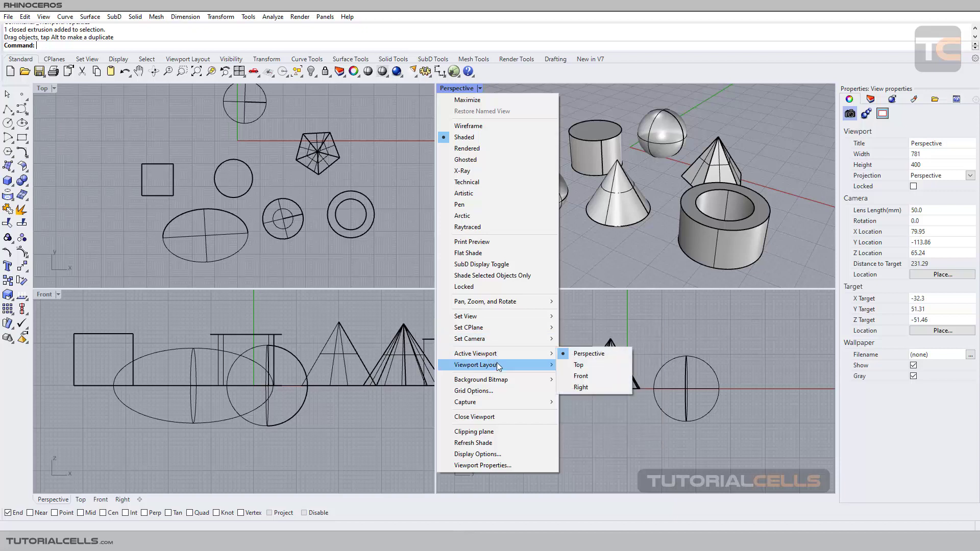
mouse_move(497, 363)
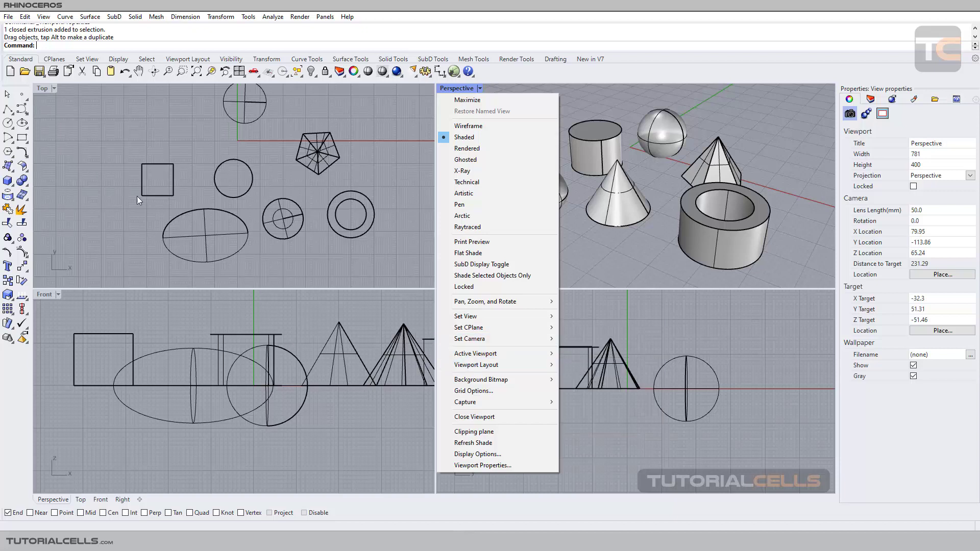
Look over the Viewport Layout tools and the general View commands for managing viewports
left_click(183, 59)
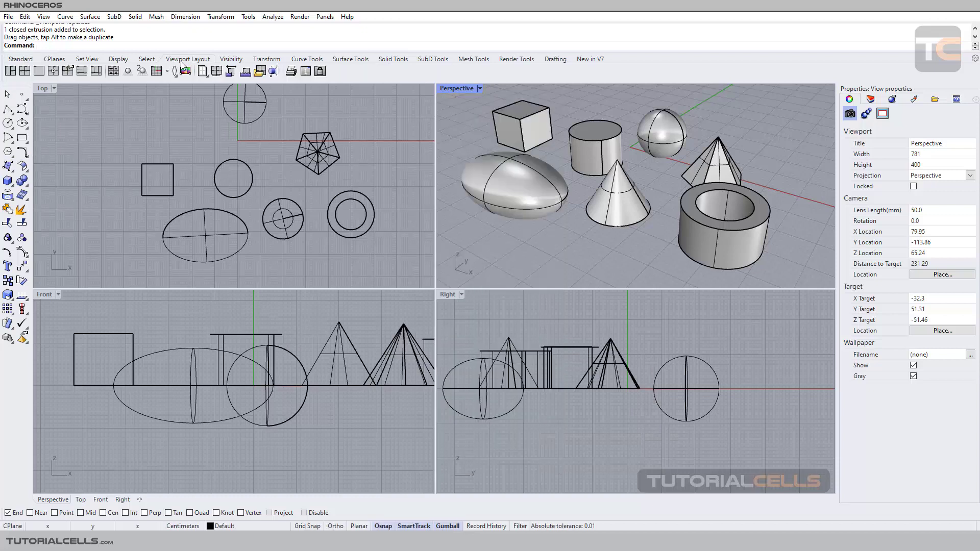
left_click(479, 90)
left_click(177, 107)
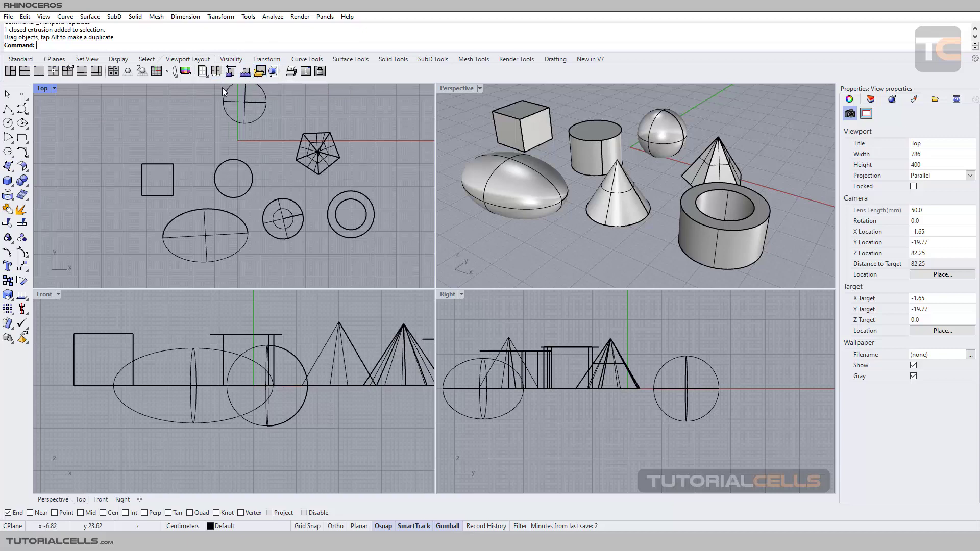
left_click(44, 18)
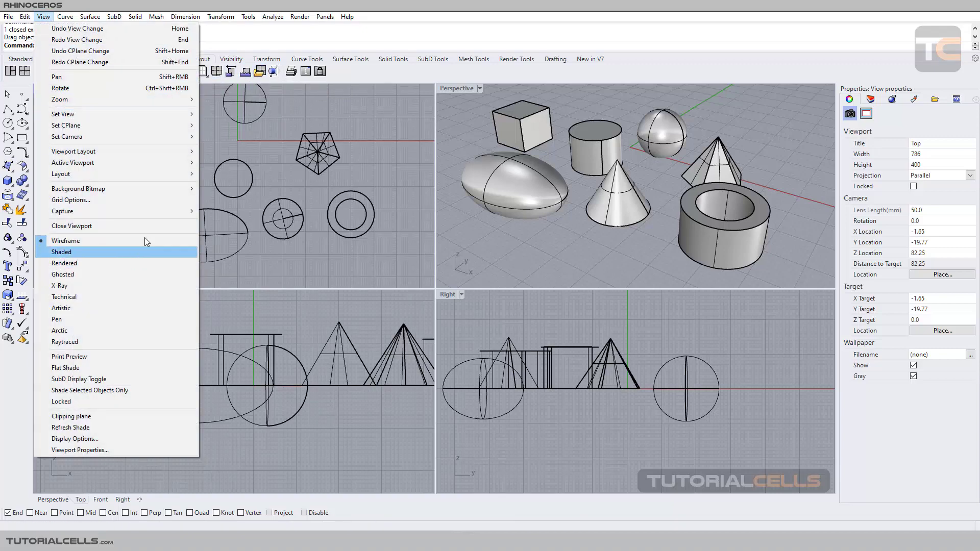
left_click(284, 152)
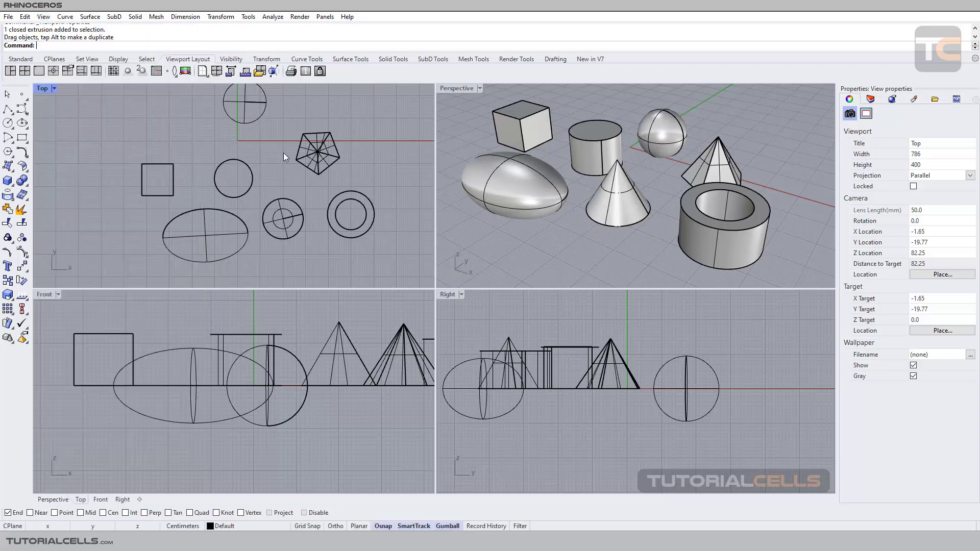
left_click(25, 60)
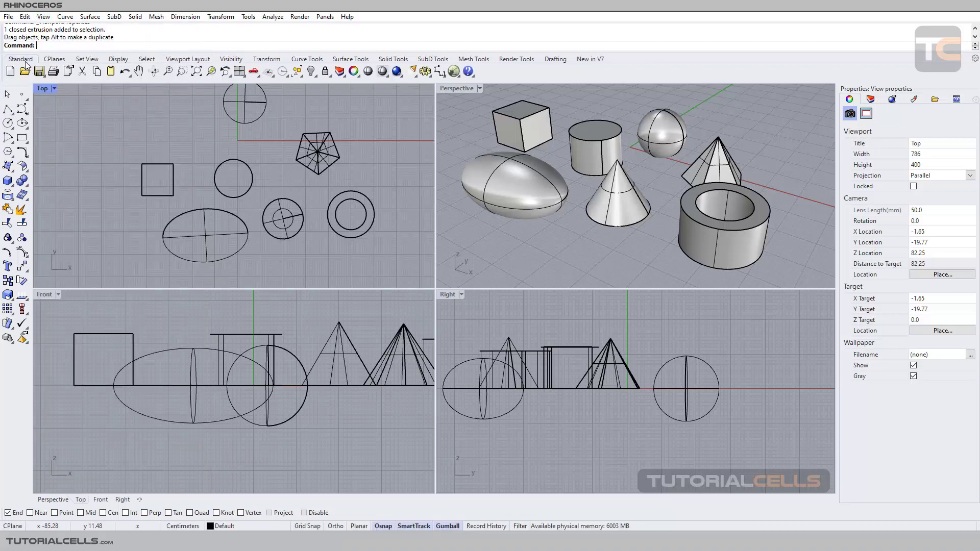
left_click(243, 77)
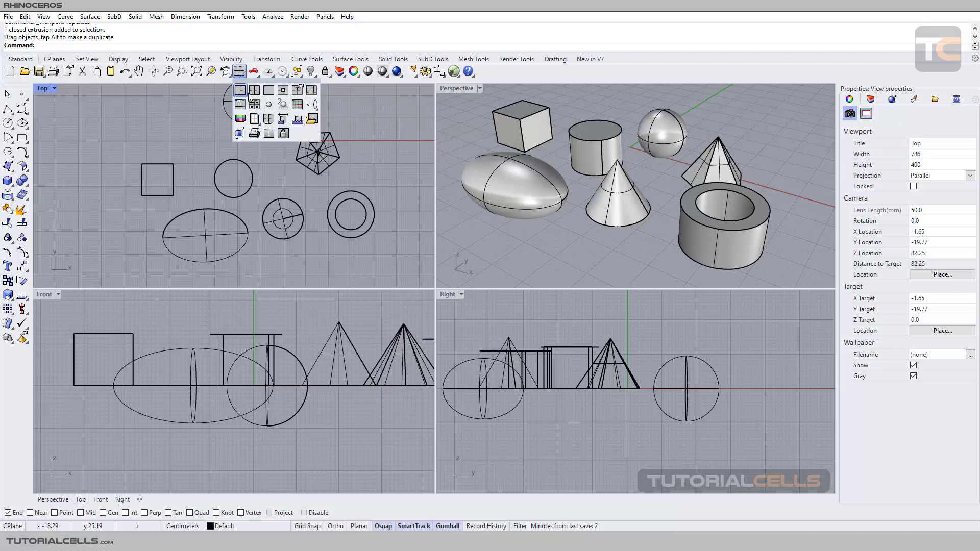
left_click(191, 57)
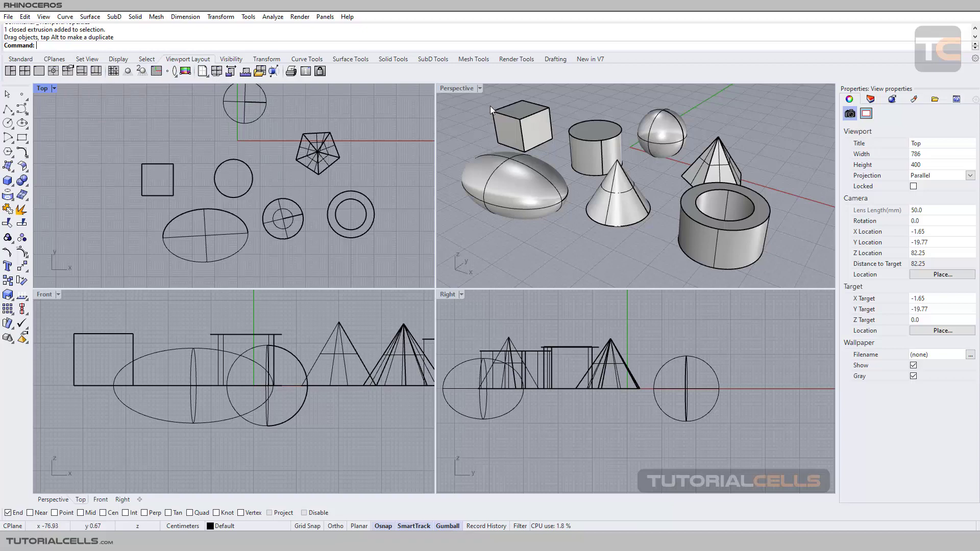
Set the Perspective viewport to the Bottom view
left_click(480, 89)
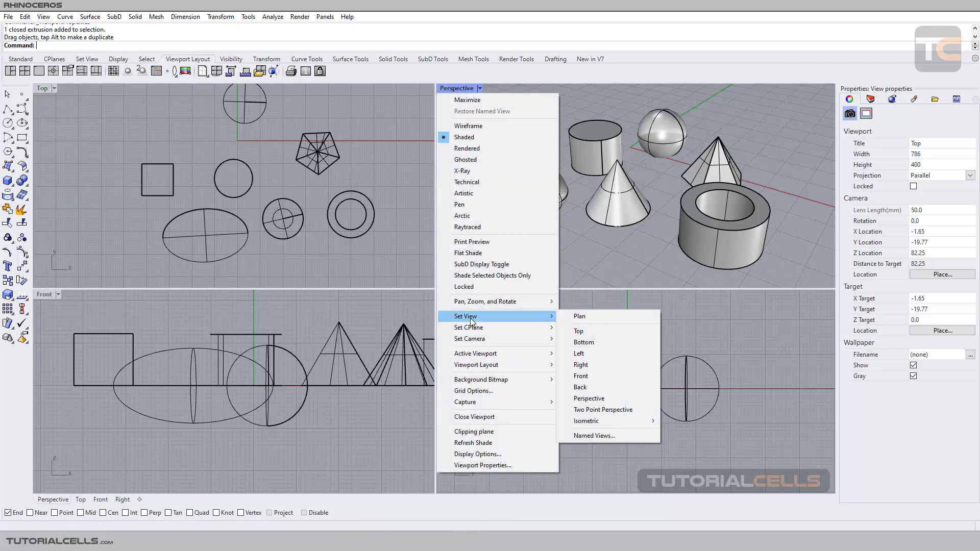
left_click(590, 342)
scroll(633, 163, "down", 5)
right_click_drag(638, 160, 606, 234)
scroll(632, 189, "up", 2)
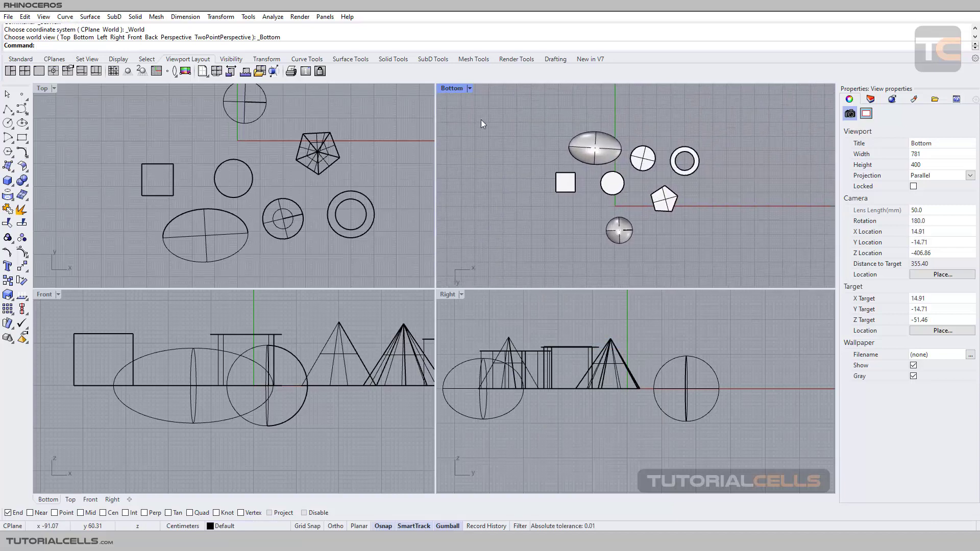
Set the Bottom viewport to the Perspective view and orbit it to show the solids at an angle
left_click(470, 88)
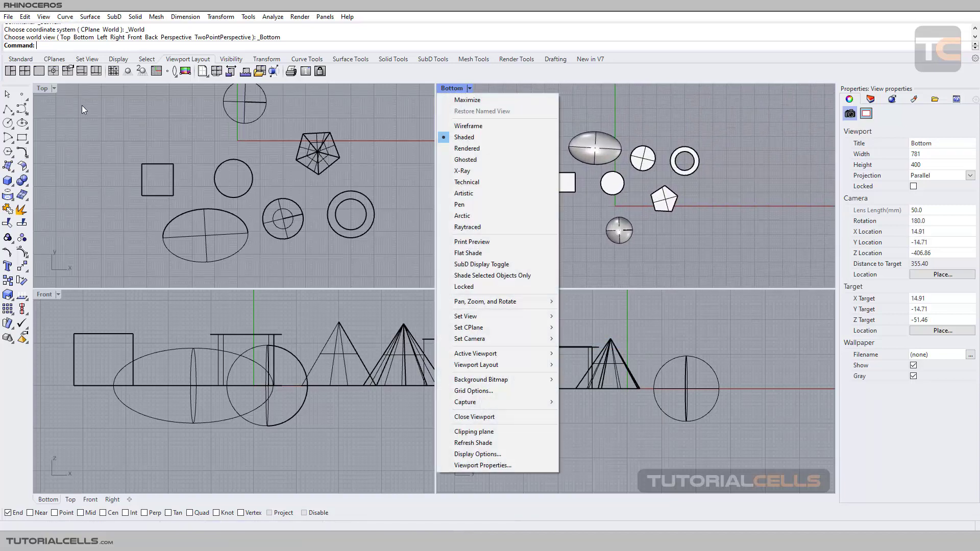
mouse_move(500, 319)
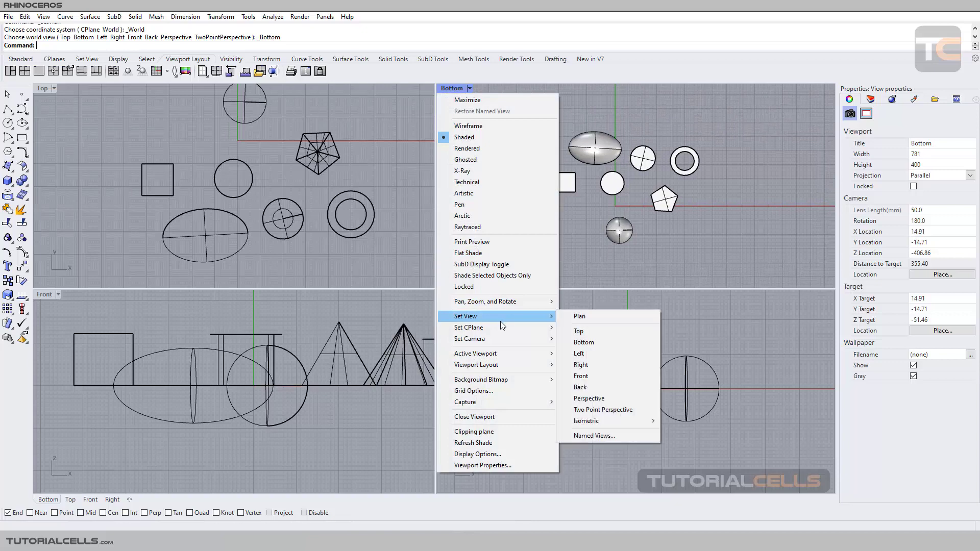
left_click(607, 399)
scroll(658, 174, "up", 5)
right_click_drag(658, 173, 663, 164)
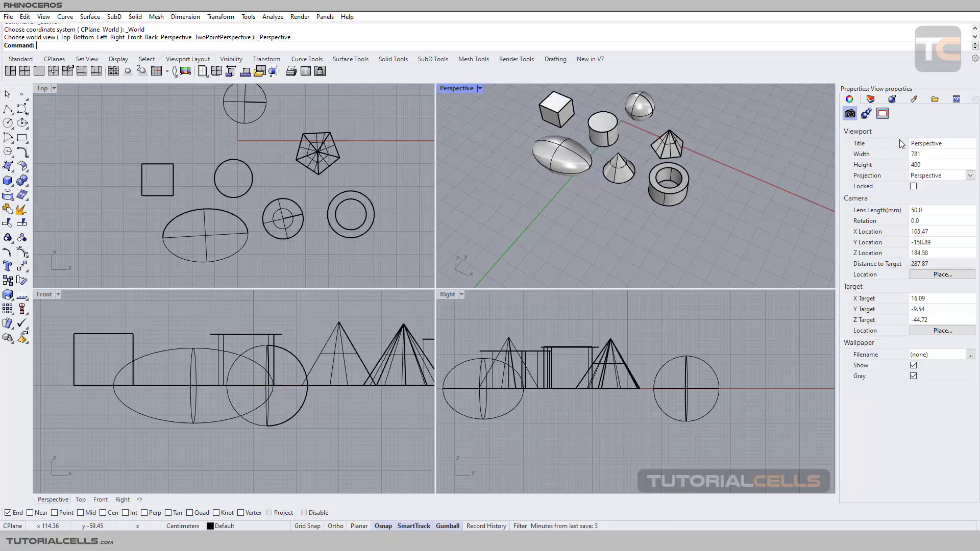
Check the Rendering settings and return to the Perspective viewport's properties
left_click(871, 98)
left_click(892, 98)
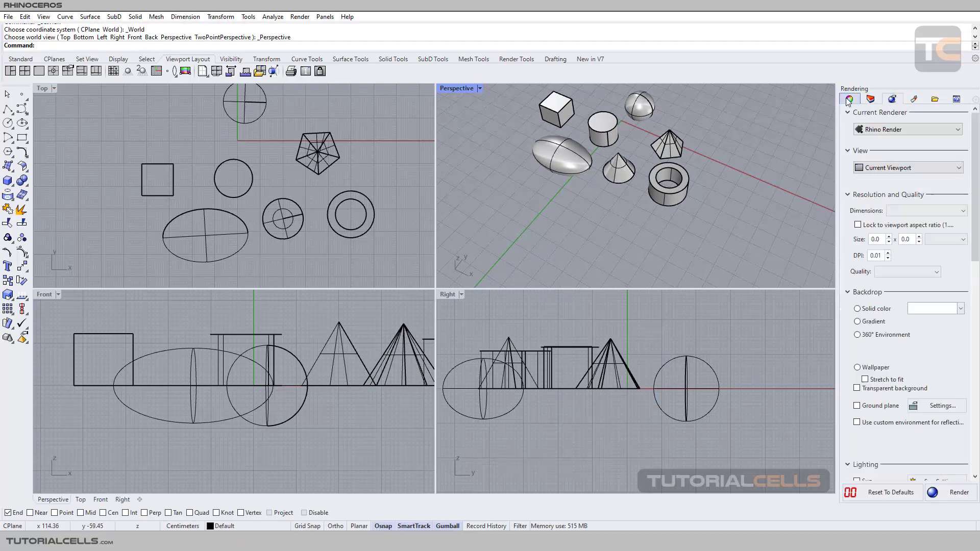
left_click(849, 99)
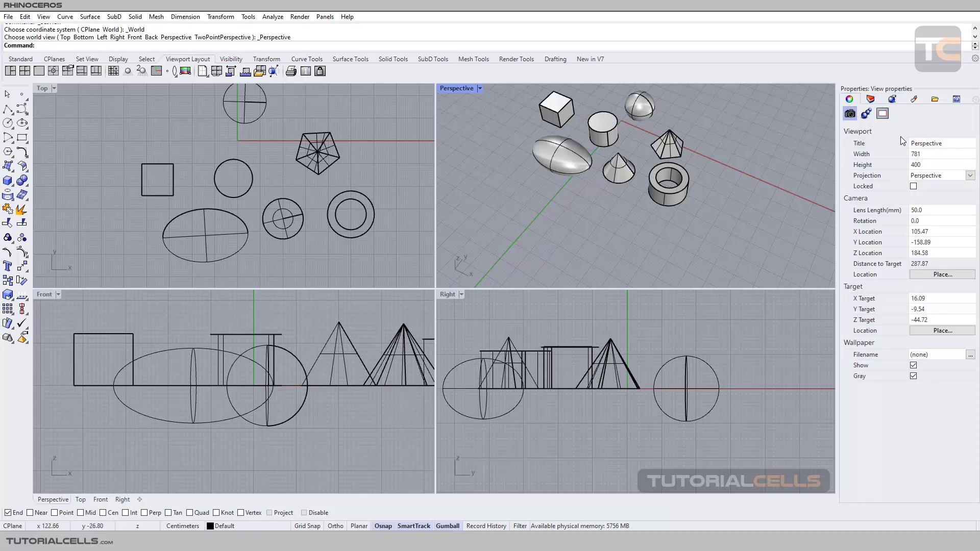
Try the title fg on the Perspective viewport, and restore the title Perspective
scroll(645, 163, "up", 5)
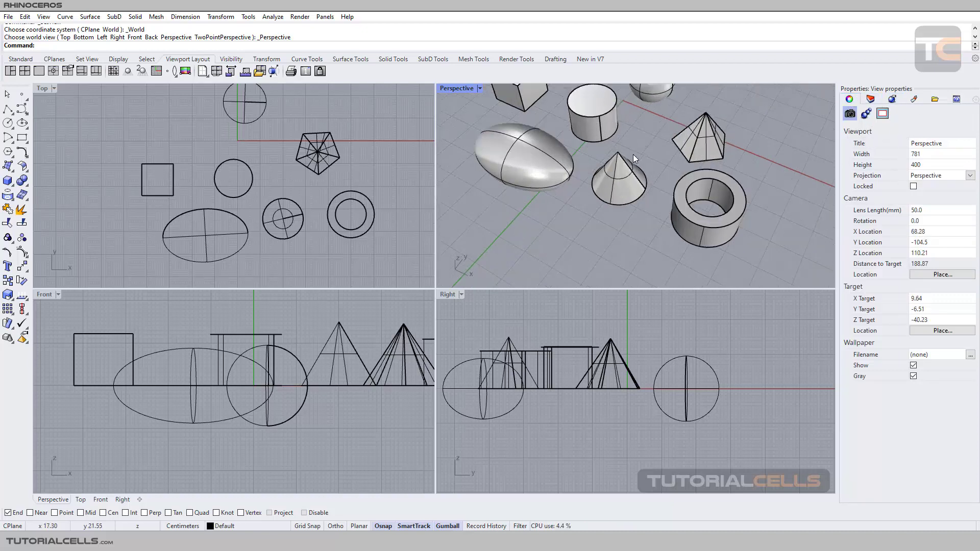
right_click_drag(644, 163, 663, 209, "shift")
left_click(939, 144)
key("BackSpace")
key("Return")
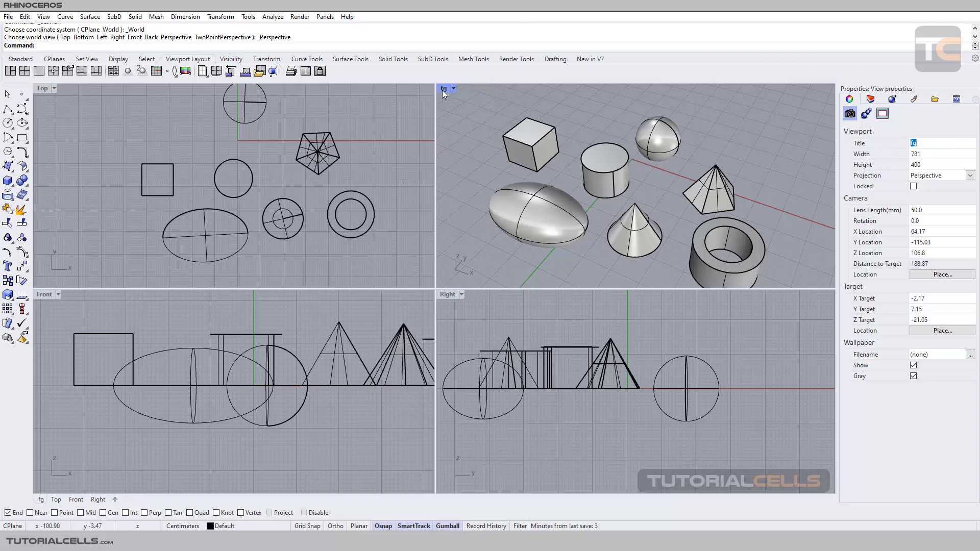
type("Perspective")
key("Return")
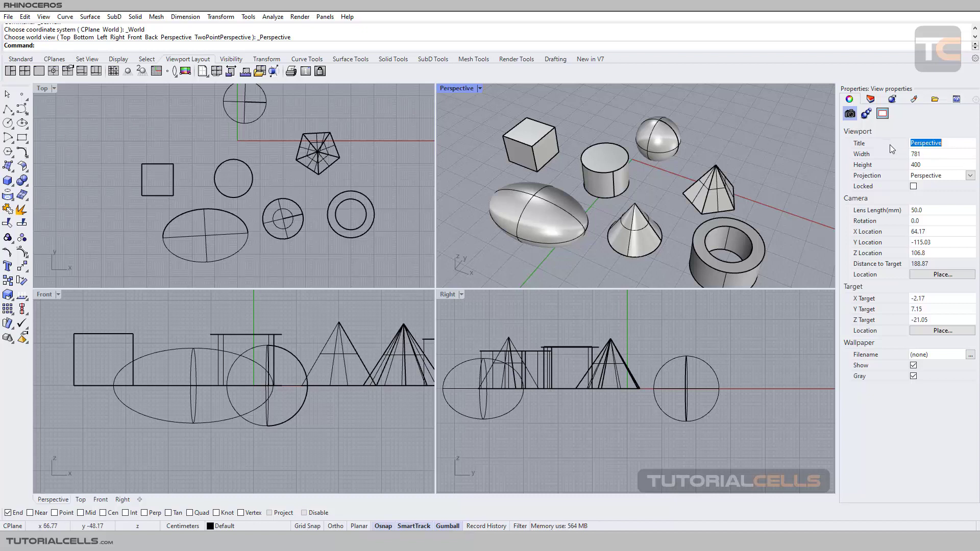
Resize the four viewports by moving their shared borders, making the upper row taller and the Perspective and Right viewports wider
key("Tab")
key("Tab")
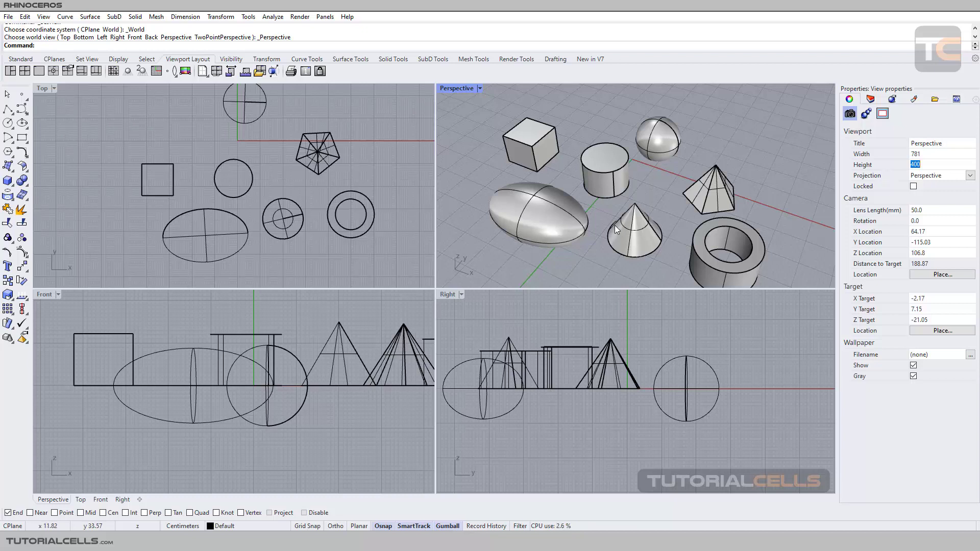
left_click_drag(436, 207, 375, 207)
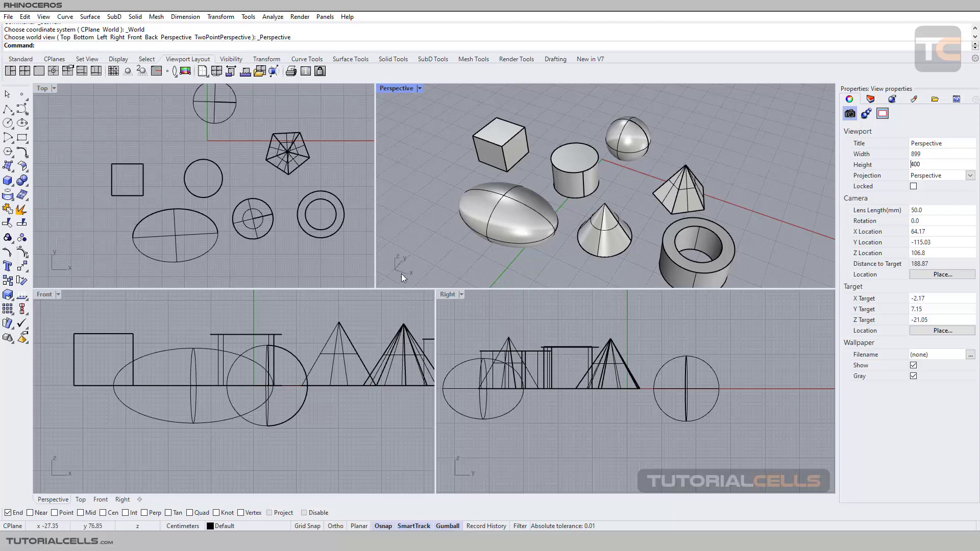
left_click_drag(404, 288, 408, 327)
scroll(469, 258, "down", 3)
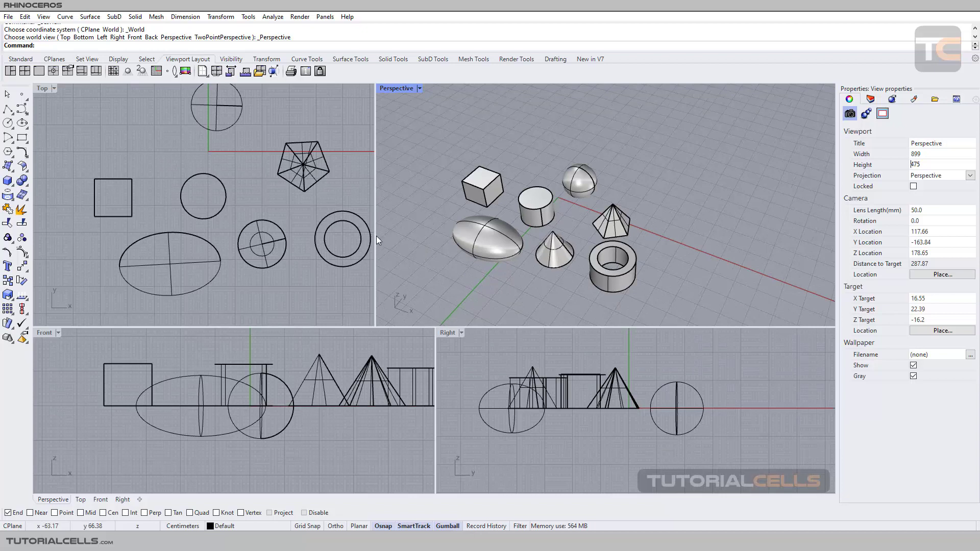
left_click_drag(377, 235, 406, 235)
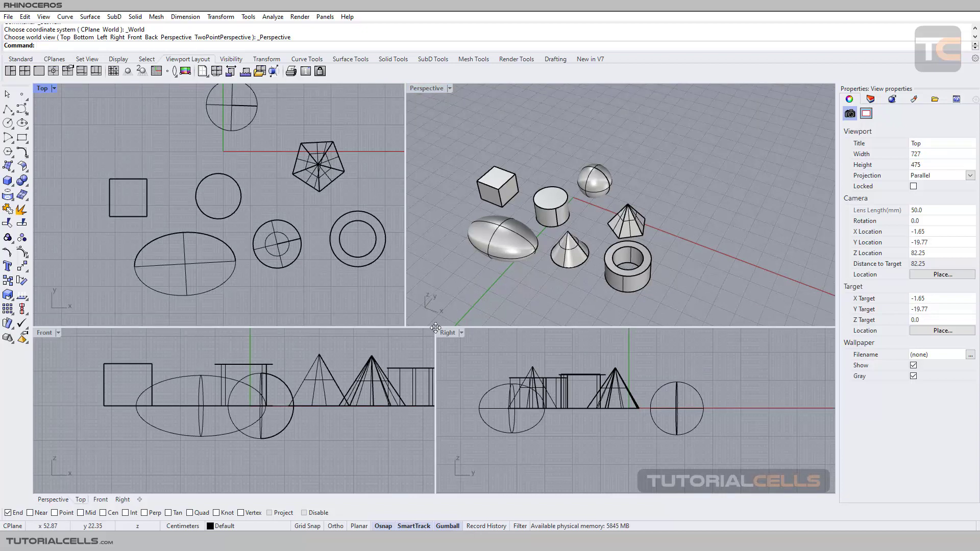
left_click_drag(437, 327, 396, 344)
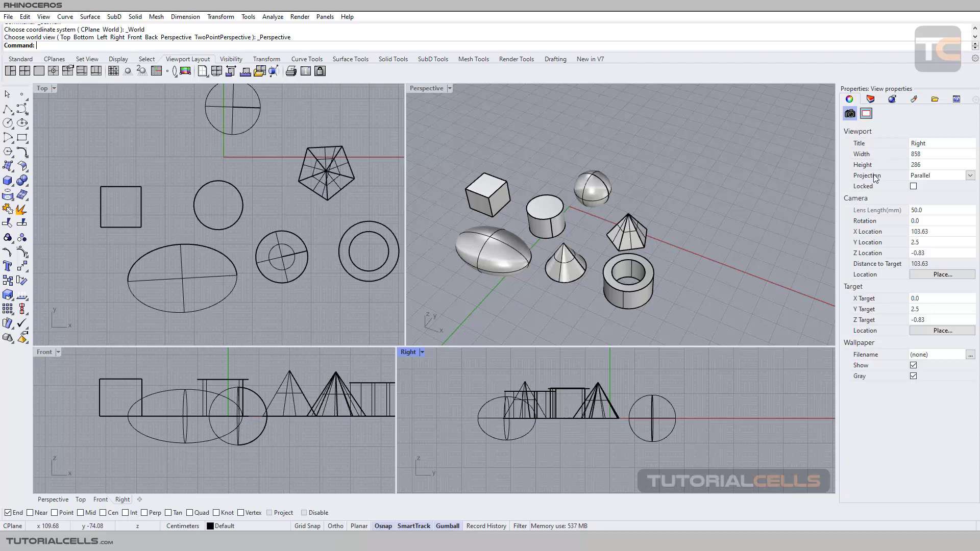
Reset the viewport arrangement to the standard 4 Viewports layout and make the Right viewport active
left_click(449, 88)
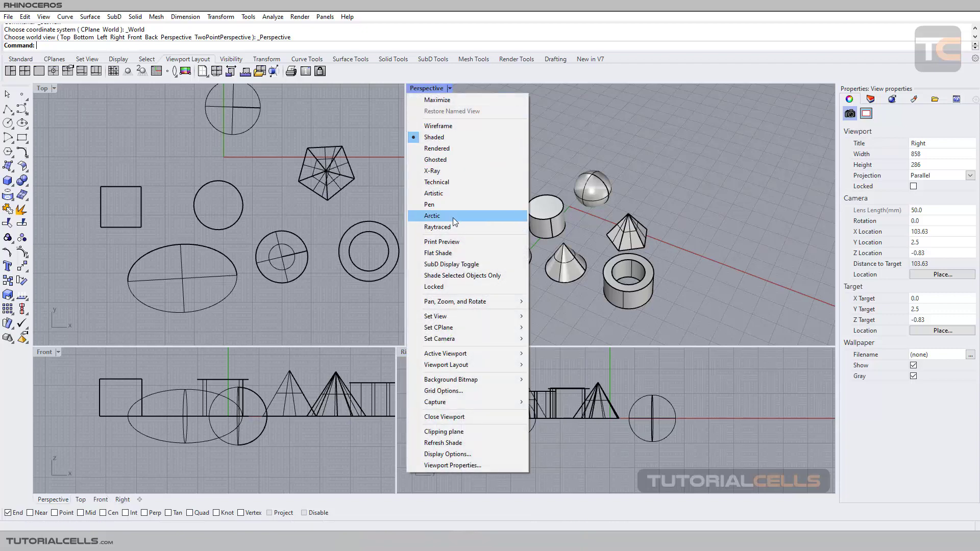
mouse_move(458, 318)
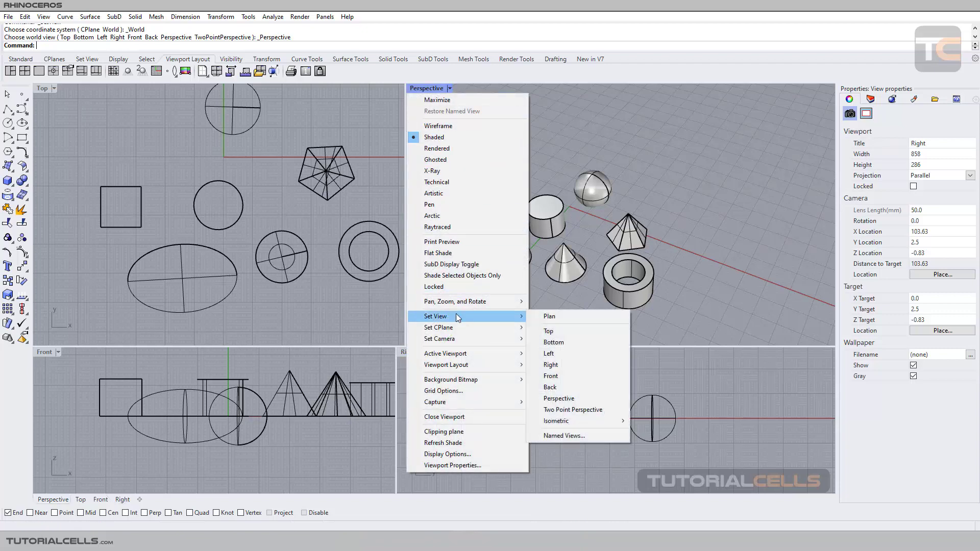
mouse_move(467, 366)
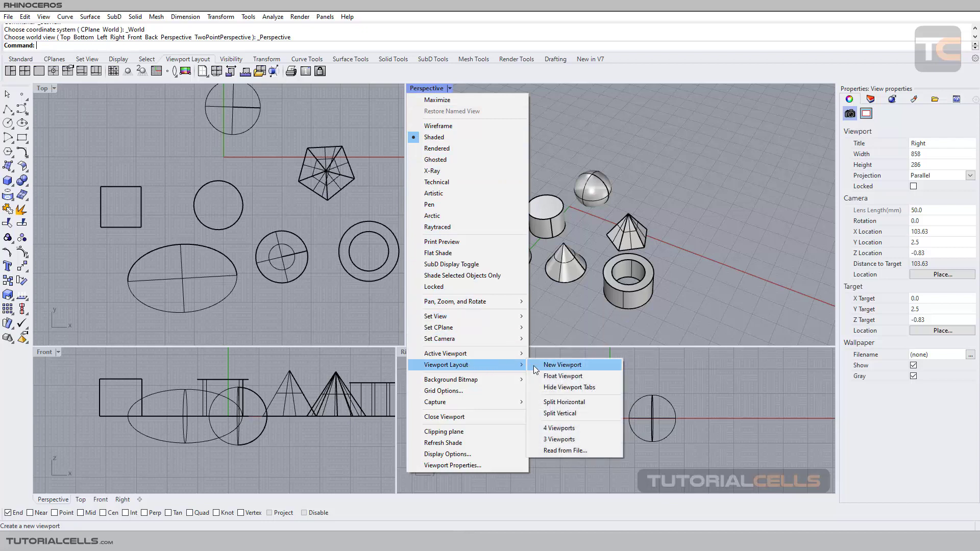
left_click(575, 428)
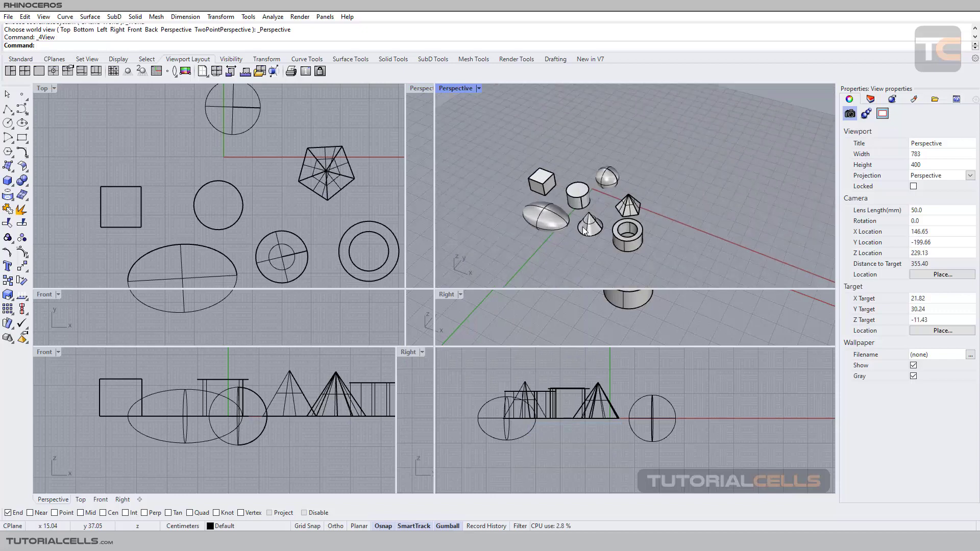
left_click(341, 219)
left_click(500, 326)
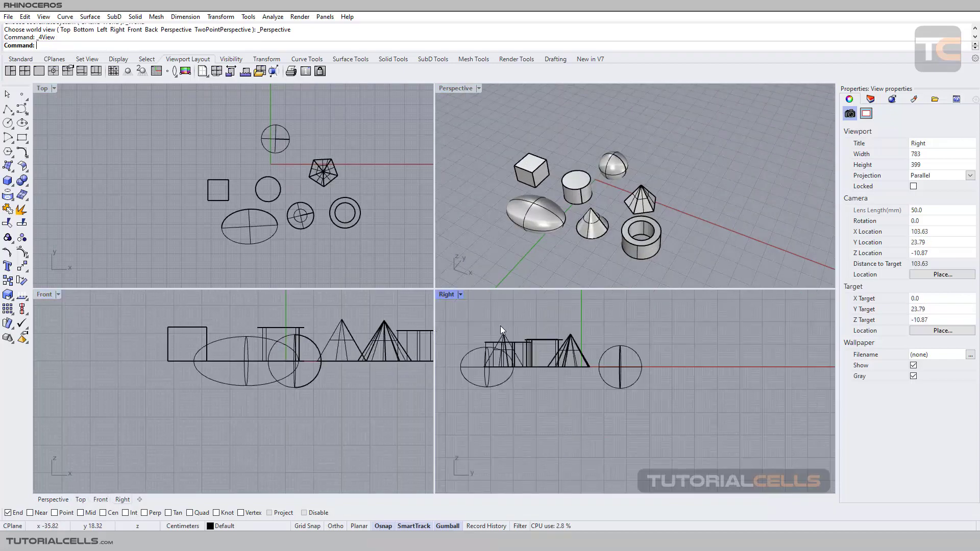
scroll(535, 339, "up", 1)
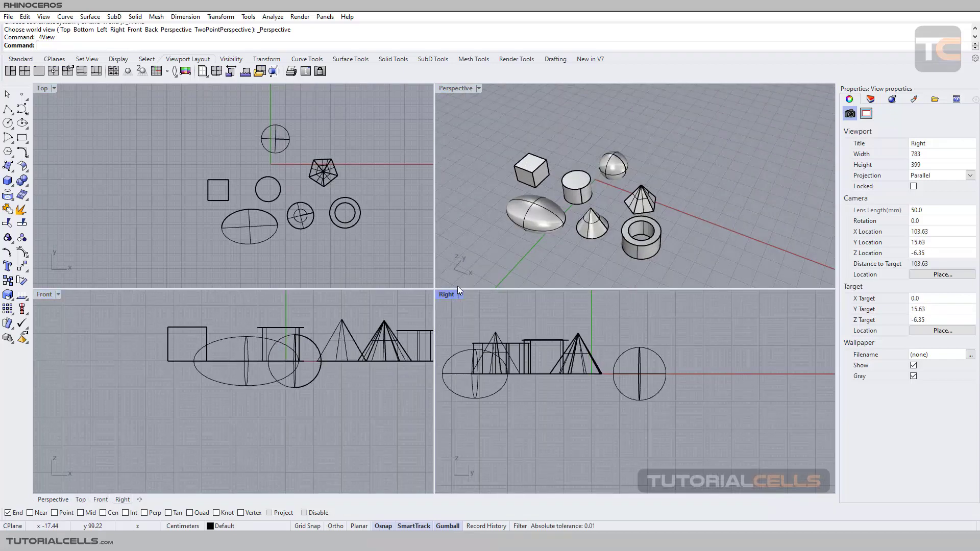
Set the Perspective viewport's projection to Parallel and inspect the solids from several angles up close
right_click_drag(758, 214, 571, 155)
scroll(641, 208, "up", 2)
right_click_drag(639, 209, 673, 211, "shift")
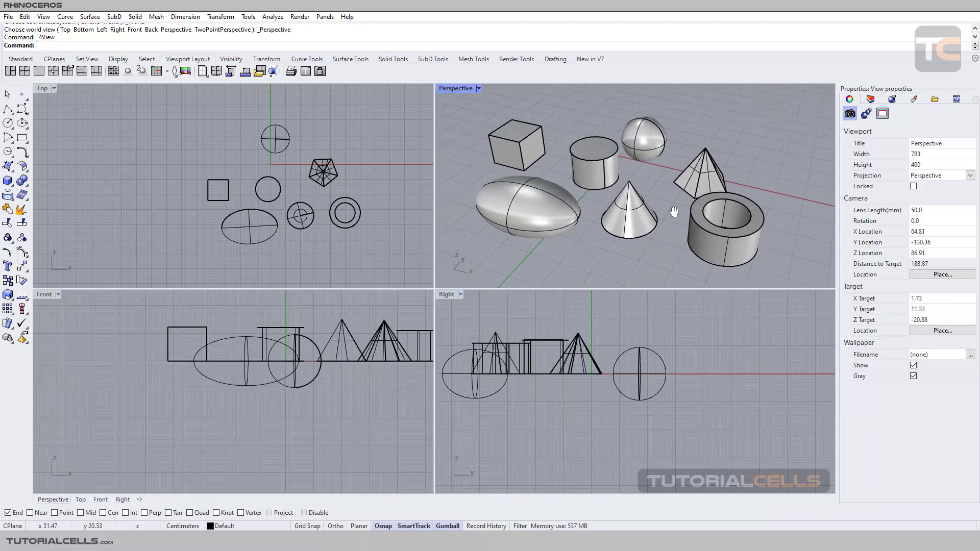
left_click(868, 176)
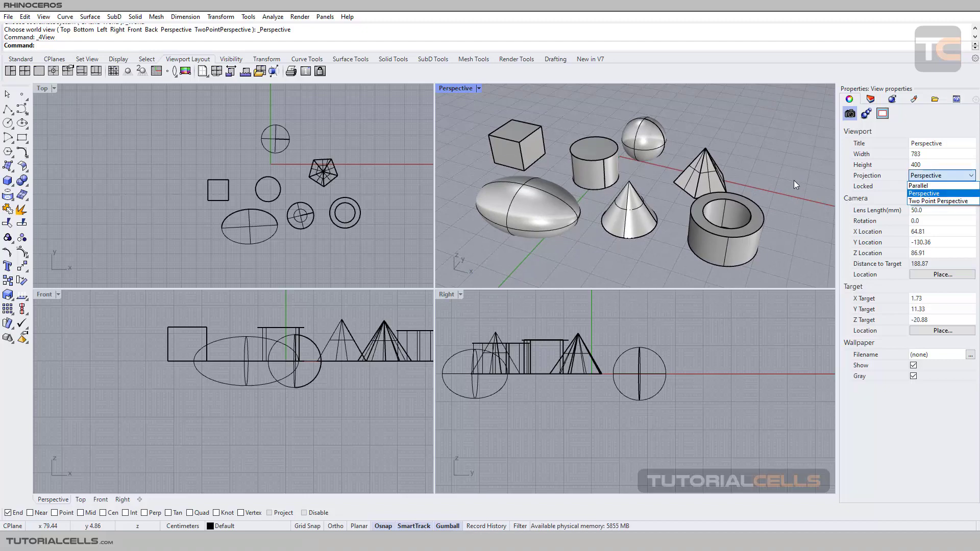
left_click(917, 187)
right_click_drag(670, 185, 562, 174)
scroll(642, 191, "up", 3)
right_click_drag(642, 191, 546, 186)
right_click_drag(737, 232, 607, 234)
scroll(724, 206, "up", 6)
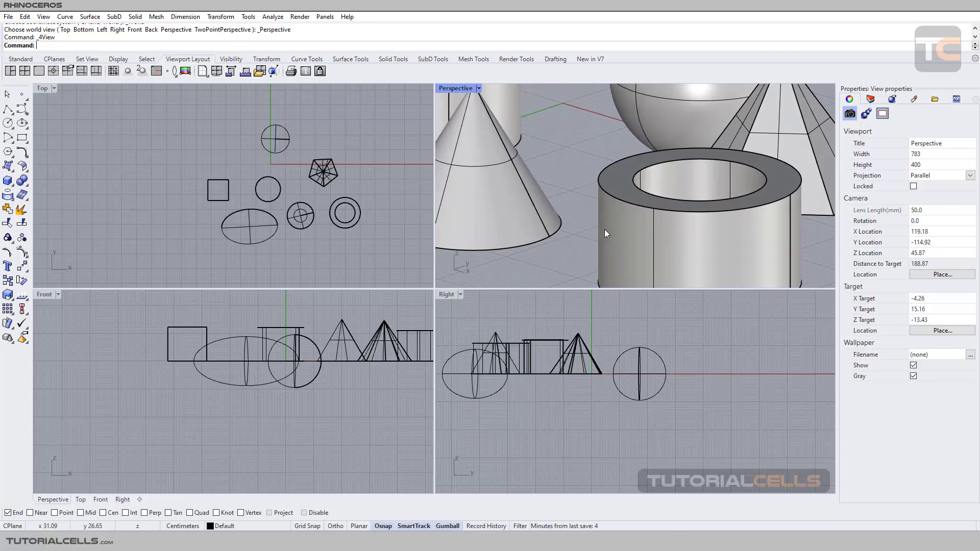
Set the viewport's projection to Perspective and inspect the tube up close
left_click(971, 176)
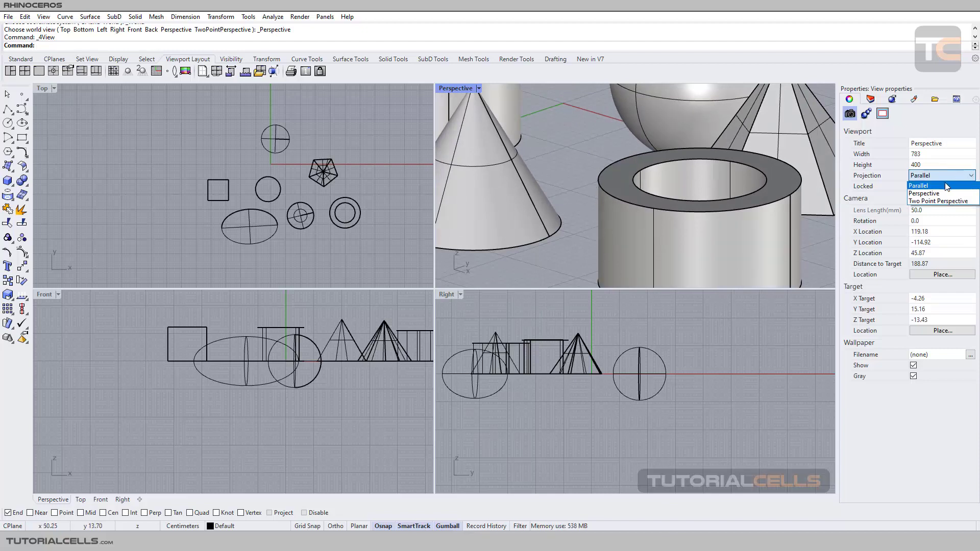
left_click(923, 194)
scroll(649, 187, "up", 5)
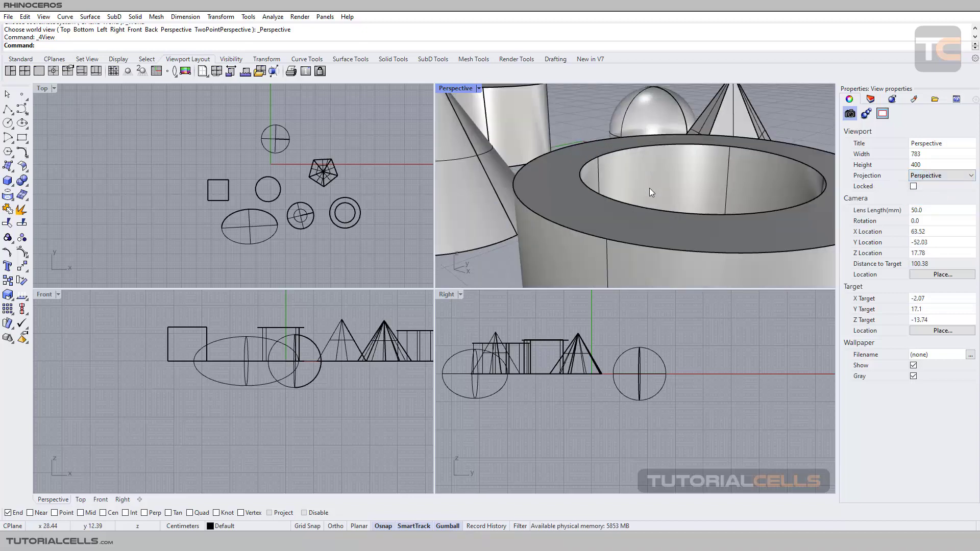
scroll(649, 187, "down", 3)
Set the viewport's projection to Two Point Perspective and orbit around to view the solids from above
left_click(945, 176)
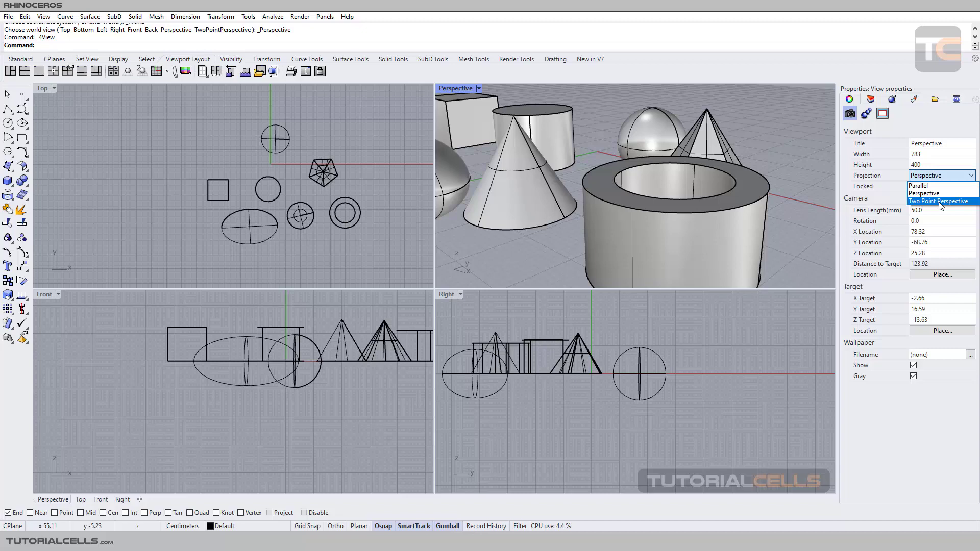
left_click(939, 201)
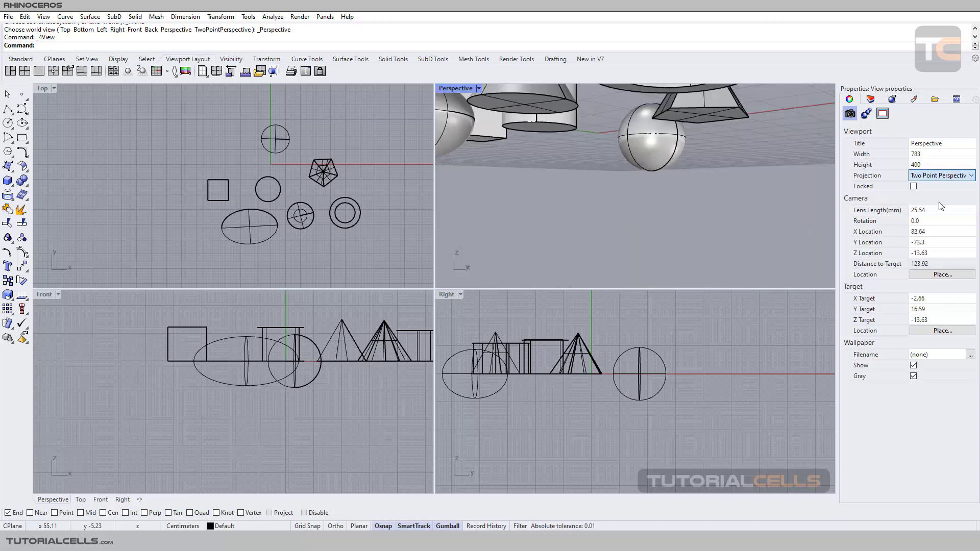
right_click_drag(705, 162, 682, 169)
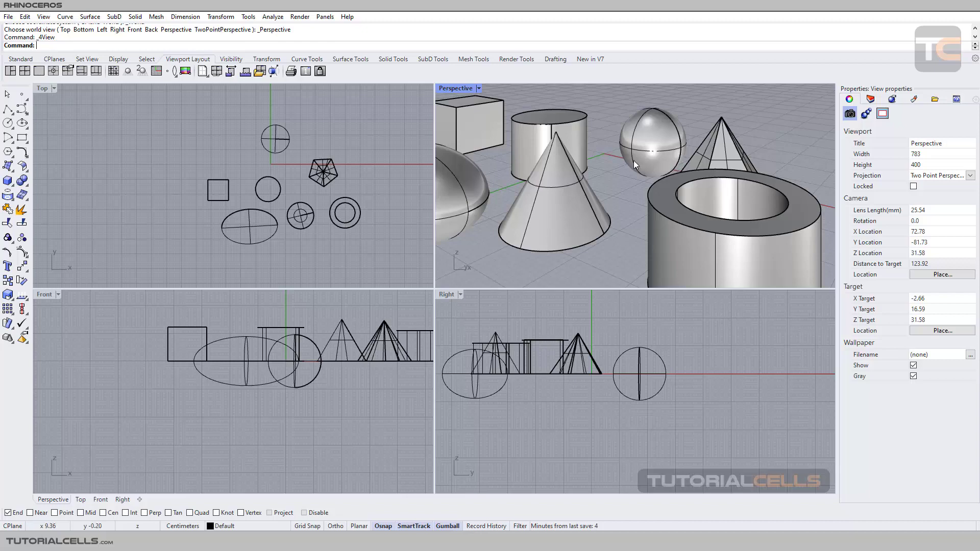
mouse_move(632, 160)
right_mouse_down()
mouse_move(617, 166)
mouse_move(645, 167)
right_mouse_up()
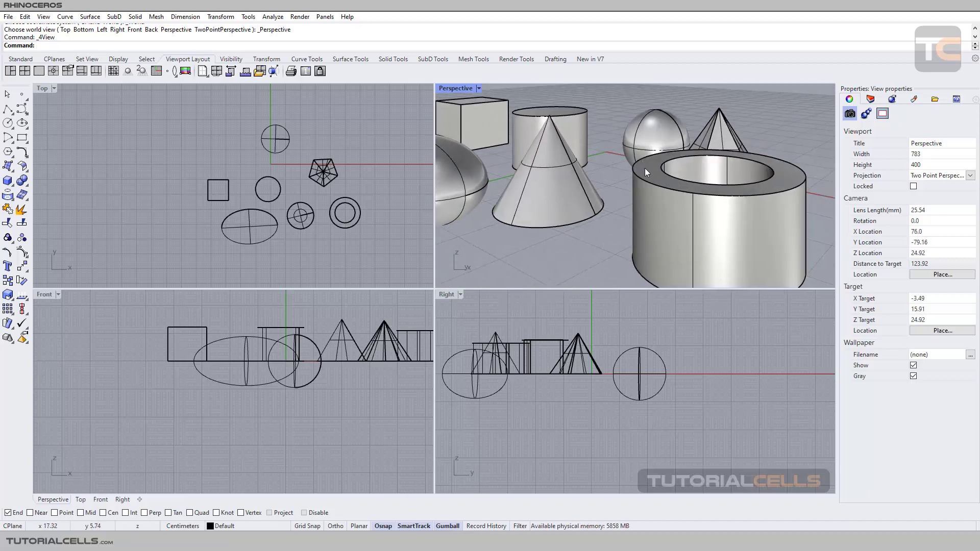
scroll(645, 168, "up", 3)
scroll(704, 203, "down", 3)
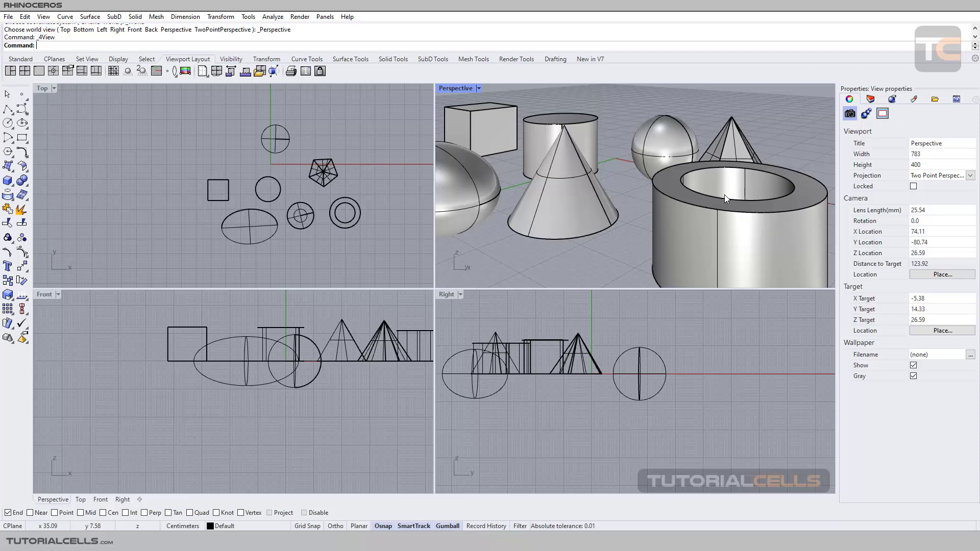
Return the viewport's projection to Perspective and set the viewport to the NE isometric view
left_click(971, 175)
left_click(924, 193)
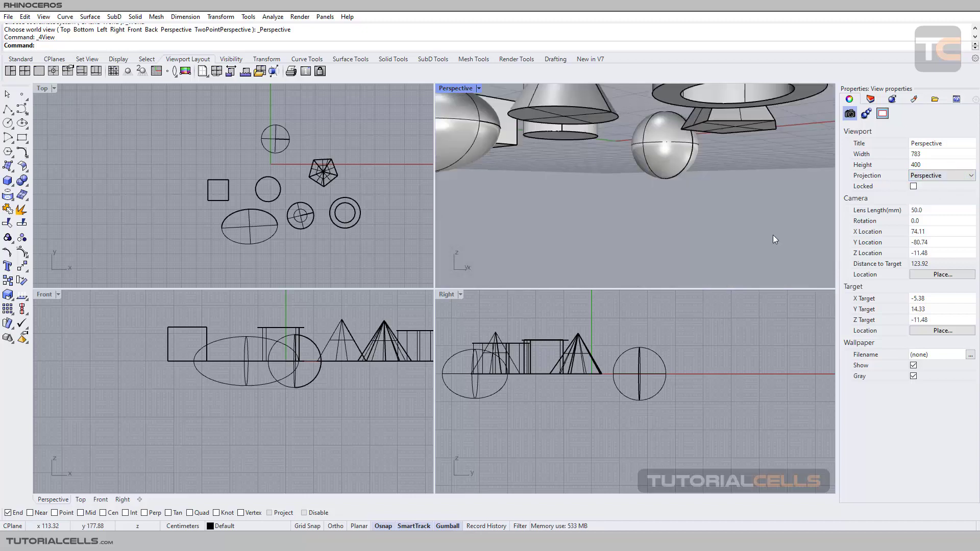
left_click(479, 89)
mouse_move(485, 317)
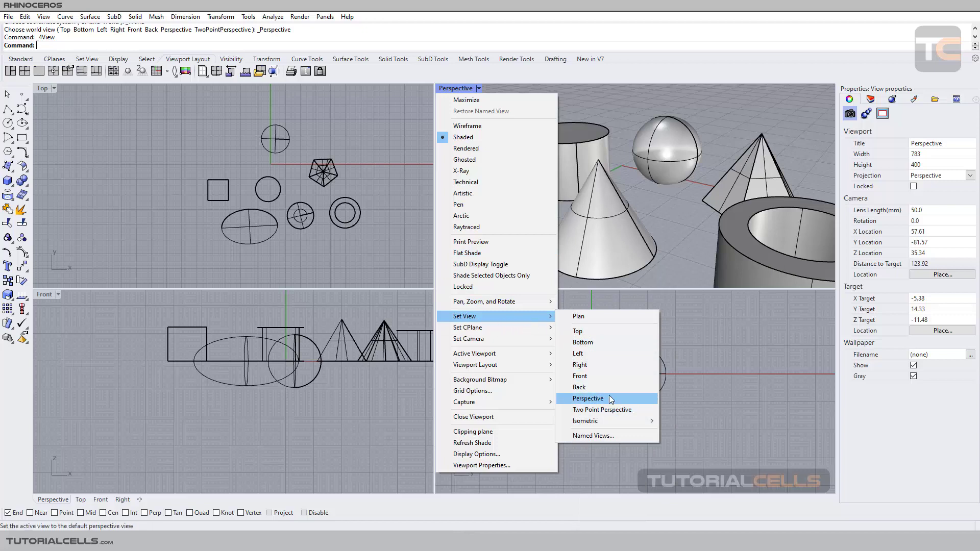
mouse_move(609, 420)
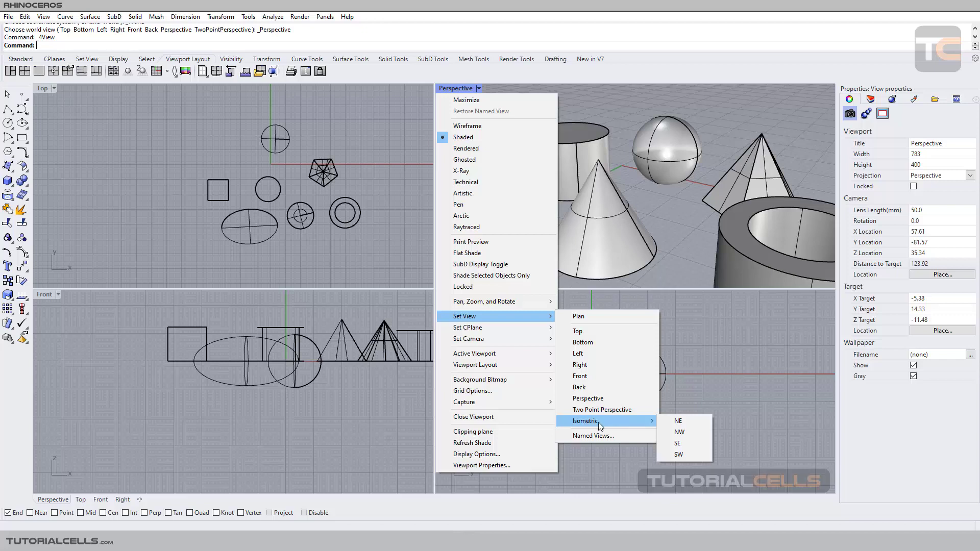
left_click(683, 421)
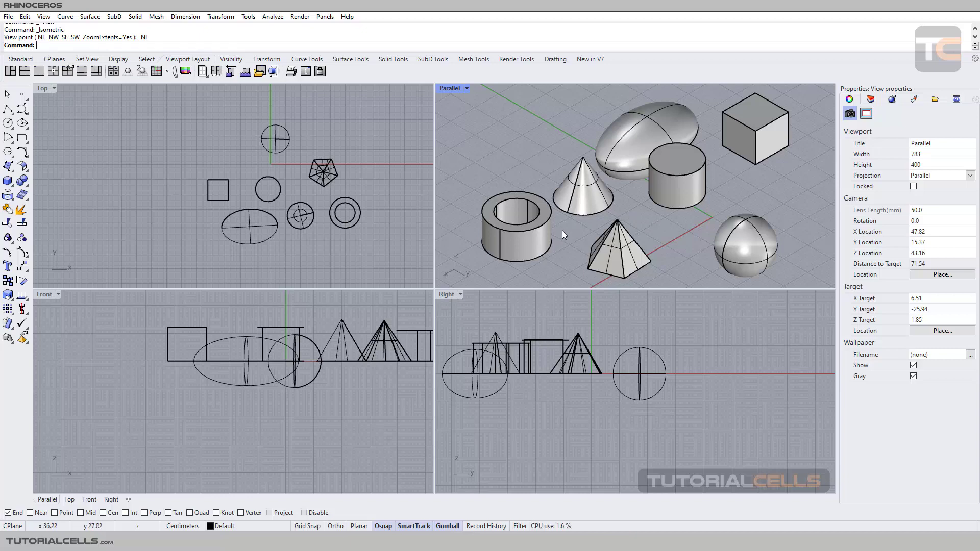
Make the Top viewport active through the Active Viewport options
left_click(465, 88)
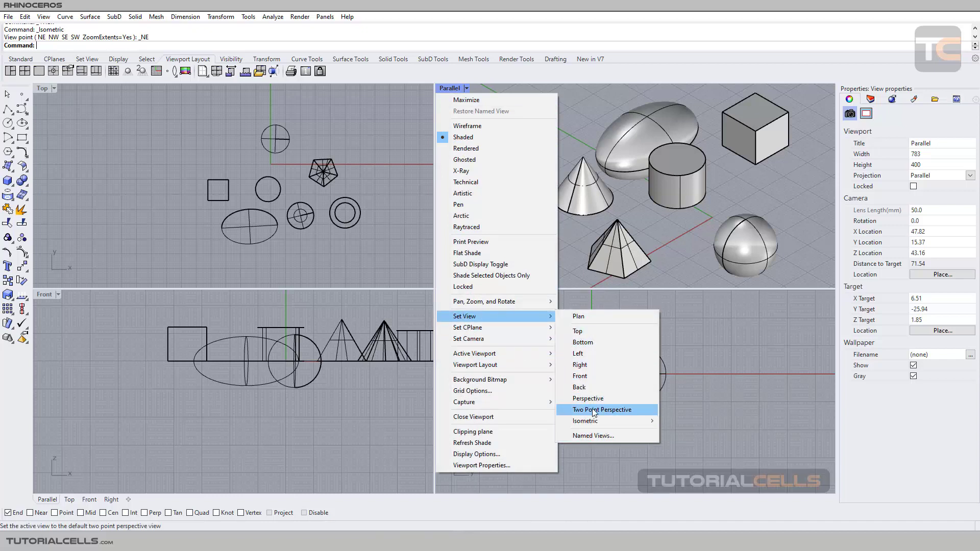
mouse_move(497, 356)
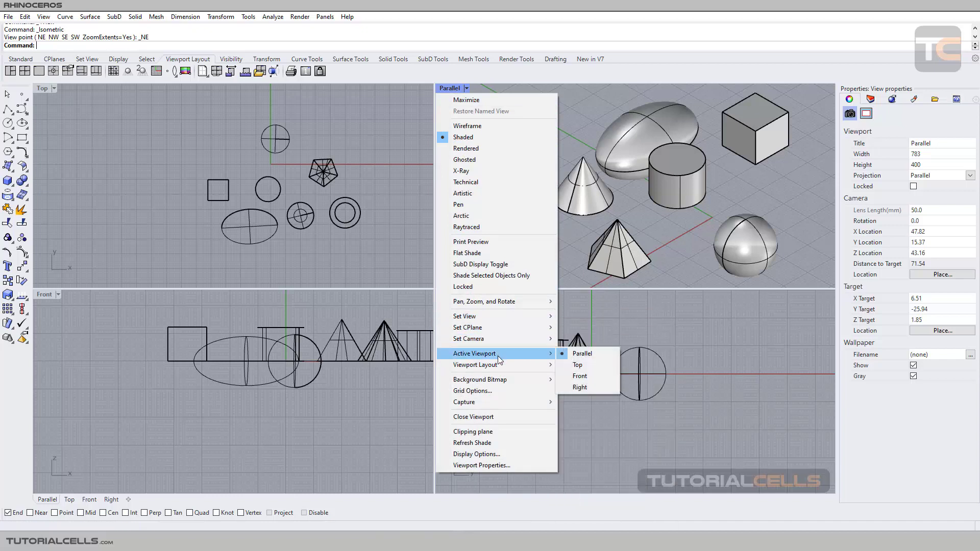
left_click(578, 365)
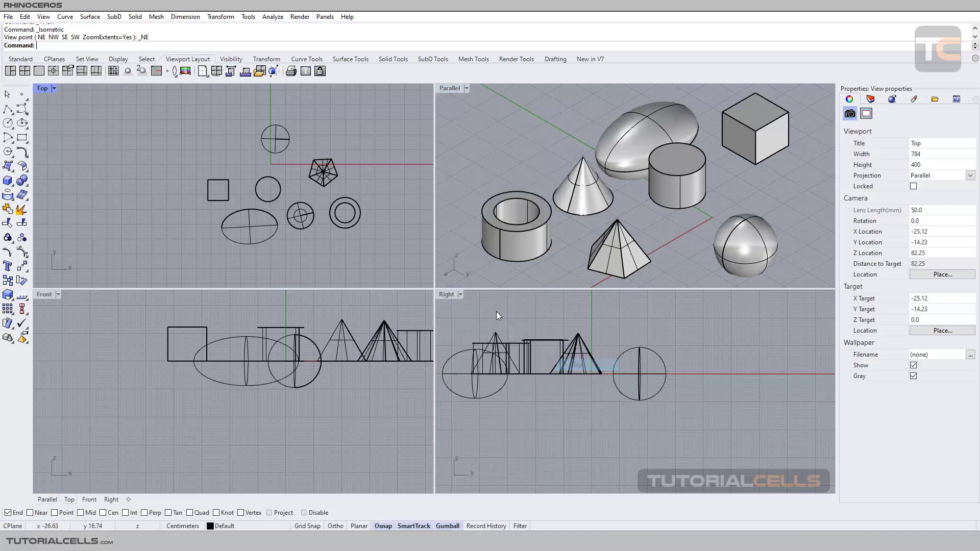
Switch the active viewport directly between Front, Right, Parallel and Top, ending with the Parallel viewport active
left_click(132, 324)
left_click(459, 314)
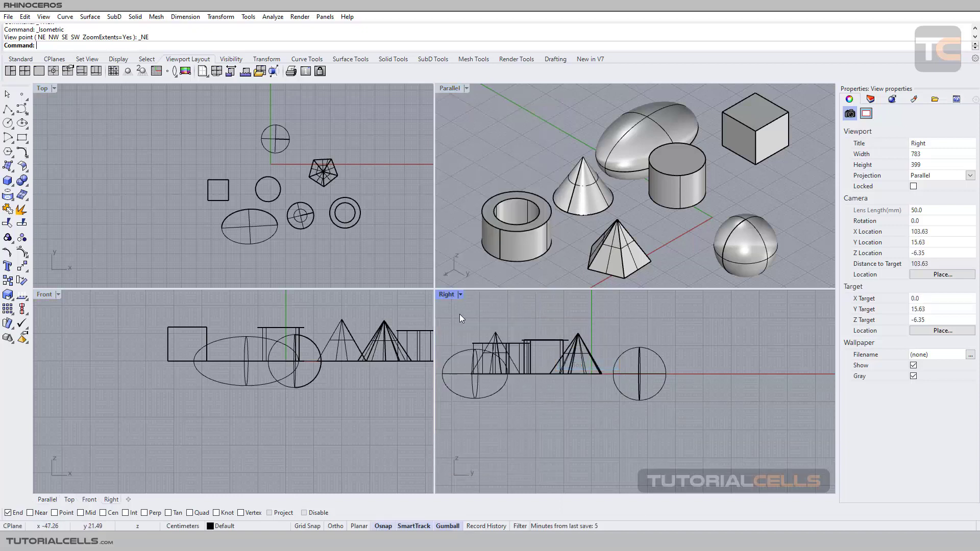
left_click(461, 212)
left_click(217, 118)
left_click(168, 326)
left_click(495, 309)
left_click(456, 155)
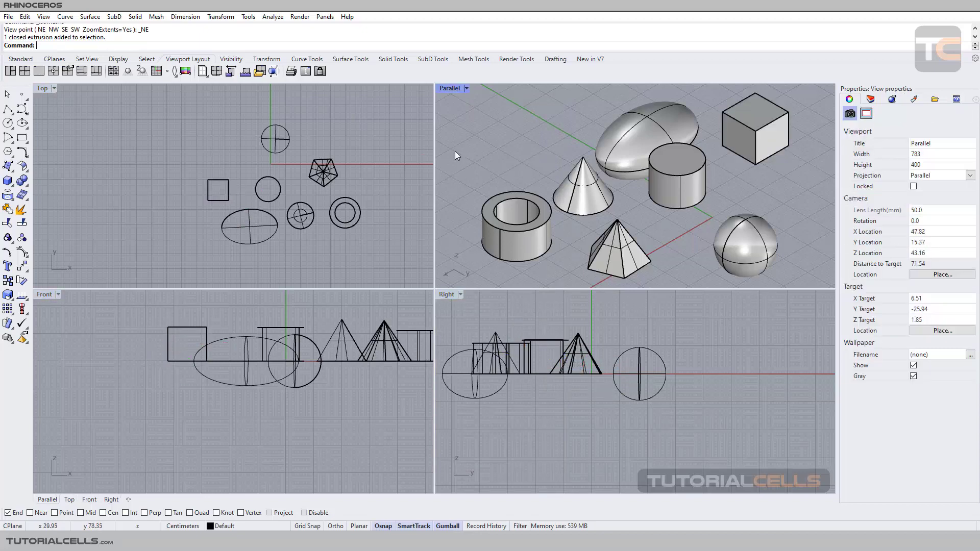
Create a new viewport through the Parallel viewport's layout options
left_click(466, 88)
mouse_move(482, 339)
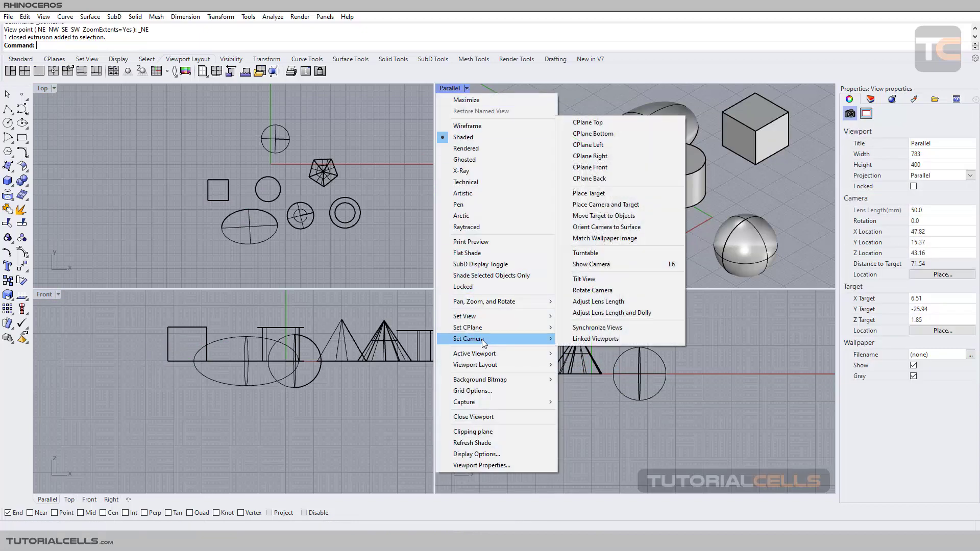
mouse_move(491, 365)
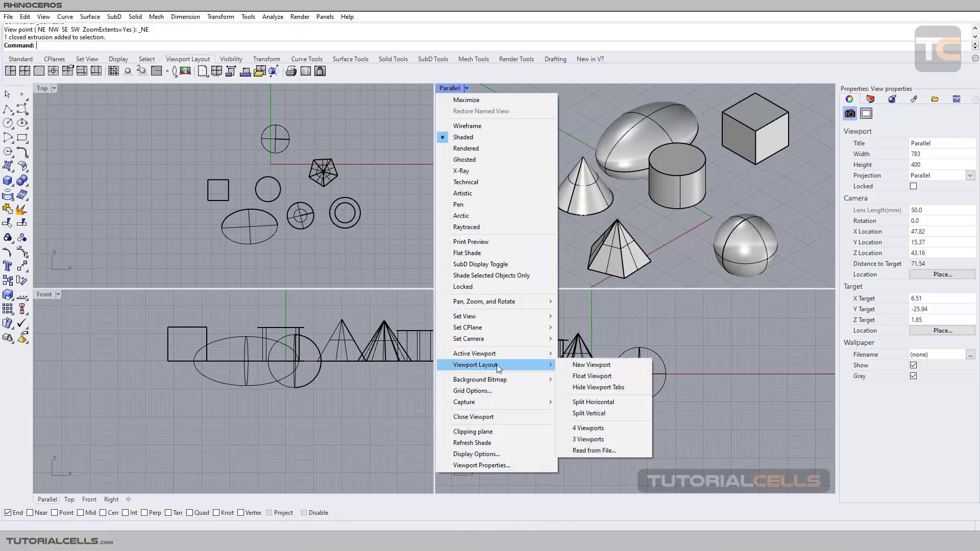
left_click(608, 366)
Move the newly added Top viewport slightly within the layout and close it
mouse_move(246, 192)
left_mouse_down()
mouse_move(286, 186)
mouse_move(266, 190)
left_mouse_up()
left_click(275, 191)
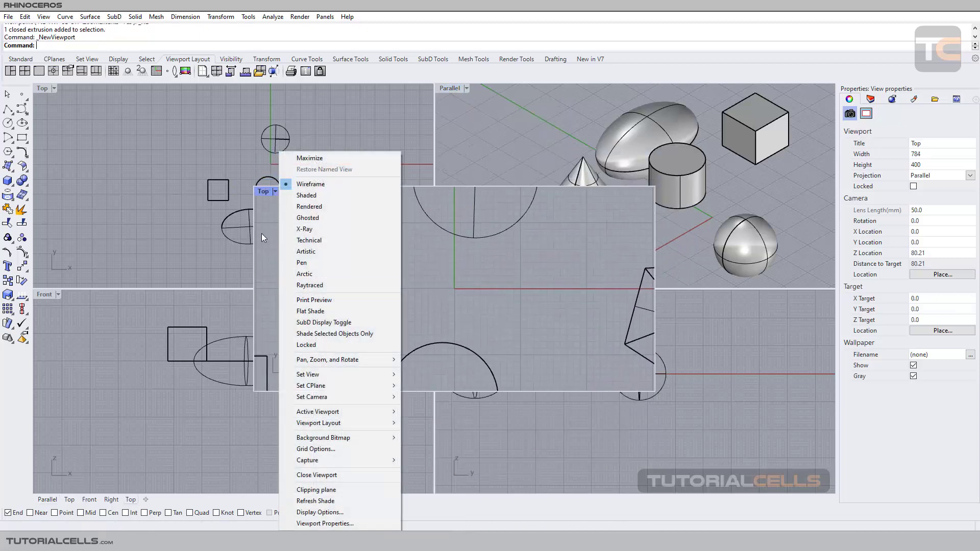
left_click(267, 195)
left_click_drag(268, 193, 267, 173)
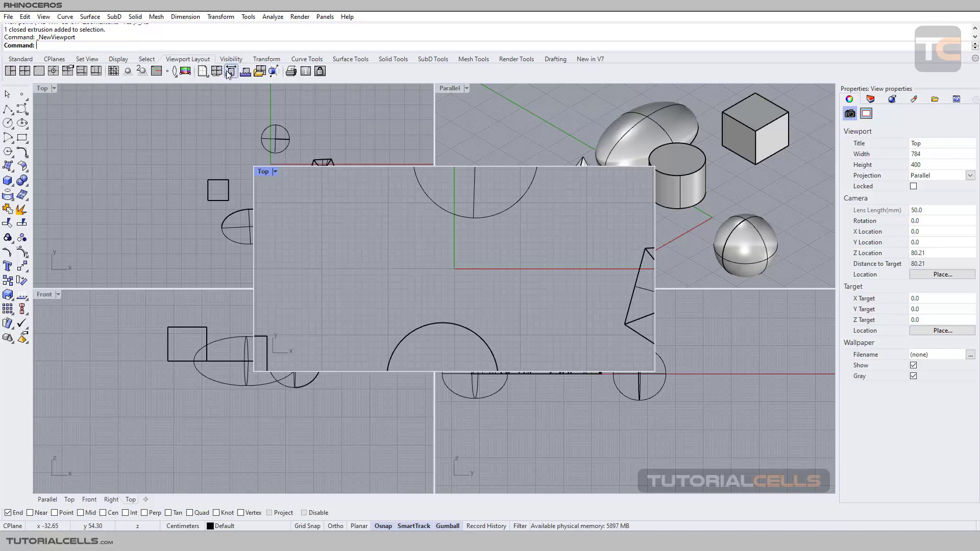
left_click(44, 16)
left_click(87, 226)
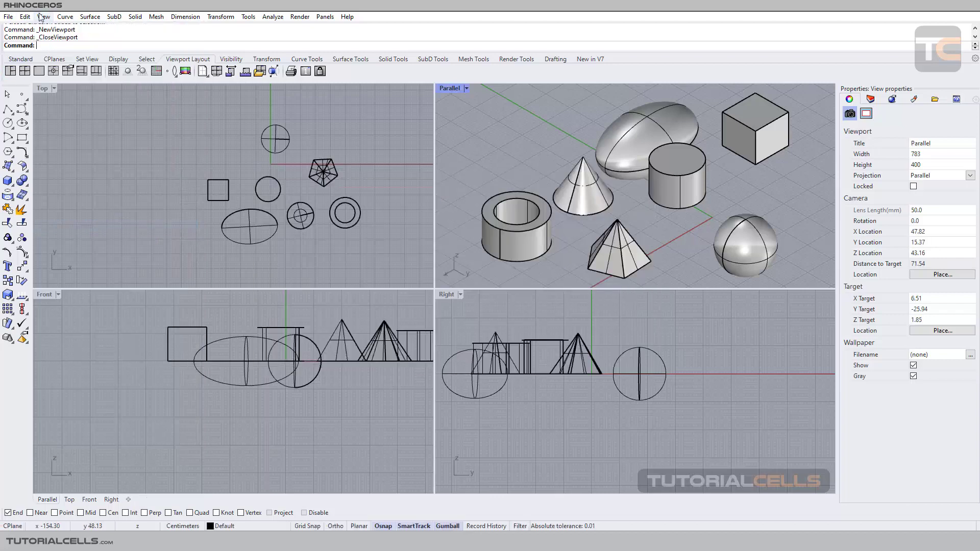
Float the Parallel viewport as a separate window and move it around before placing it over its original area
left_click(466, 89)
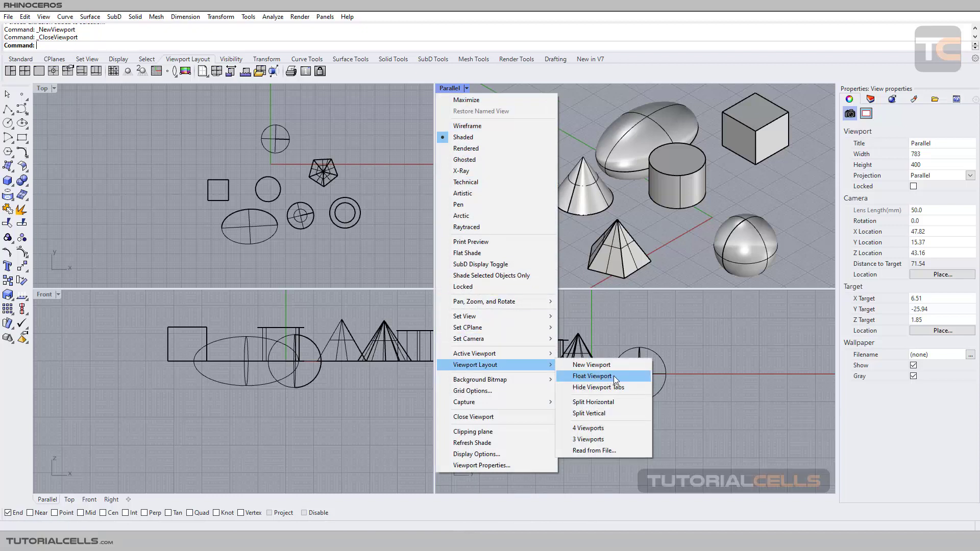
left_click(614, 376)
left_click_drag(527, 93, 317, 232)
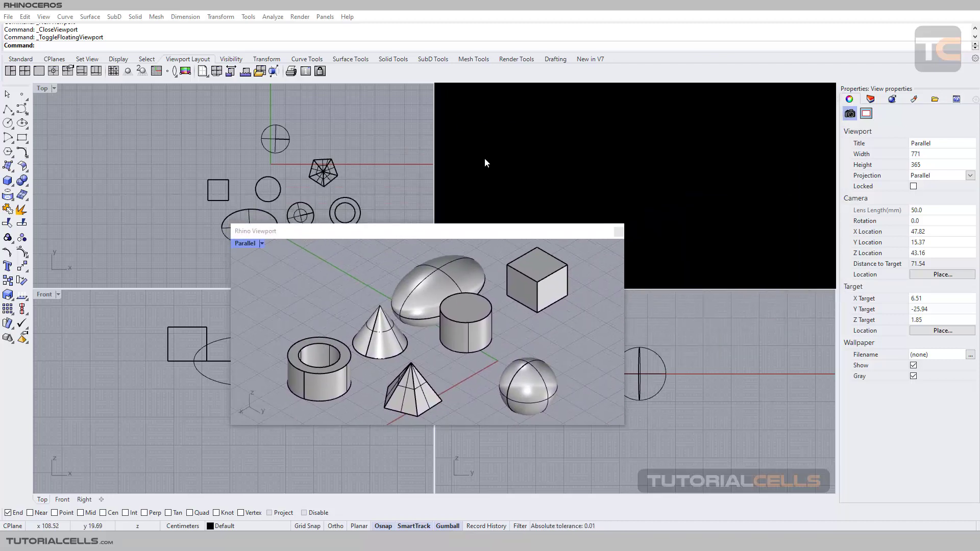
left_click_drag(479, 234, 683, 102)
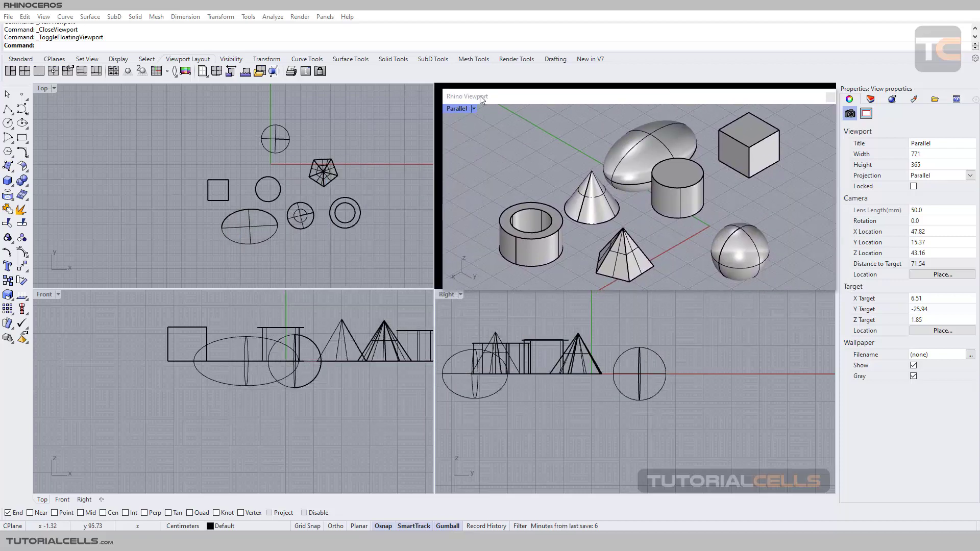
left_click_drag(479, 96, 474, 95)
Dock the floating Parallel viewport back into the layout
left_click(469, 108)
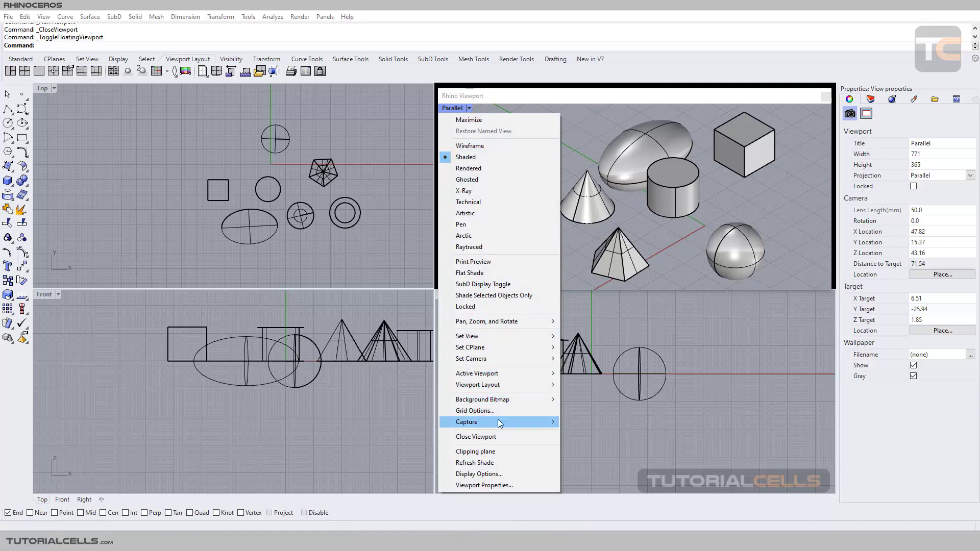
mouse_move(499, 386)
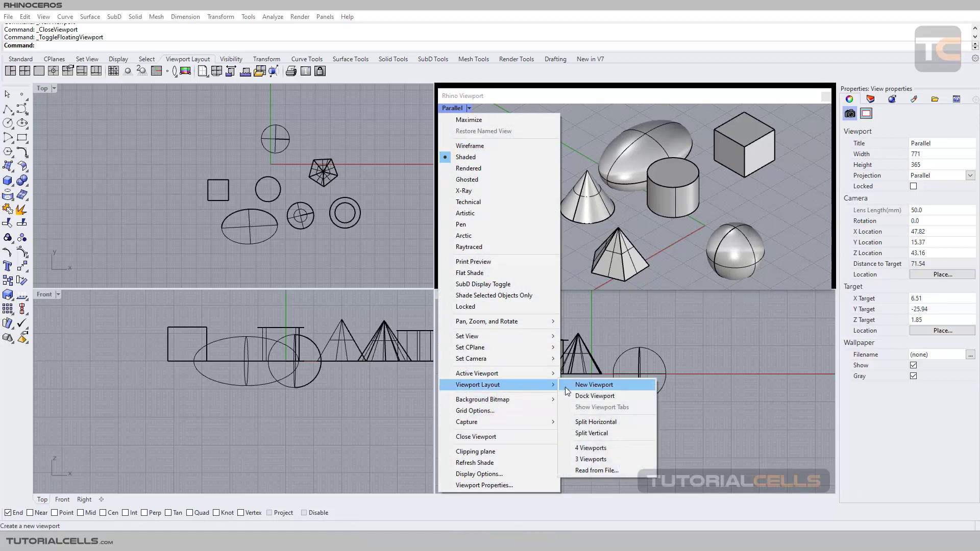
left_click(592, 396)
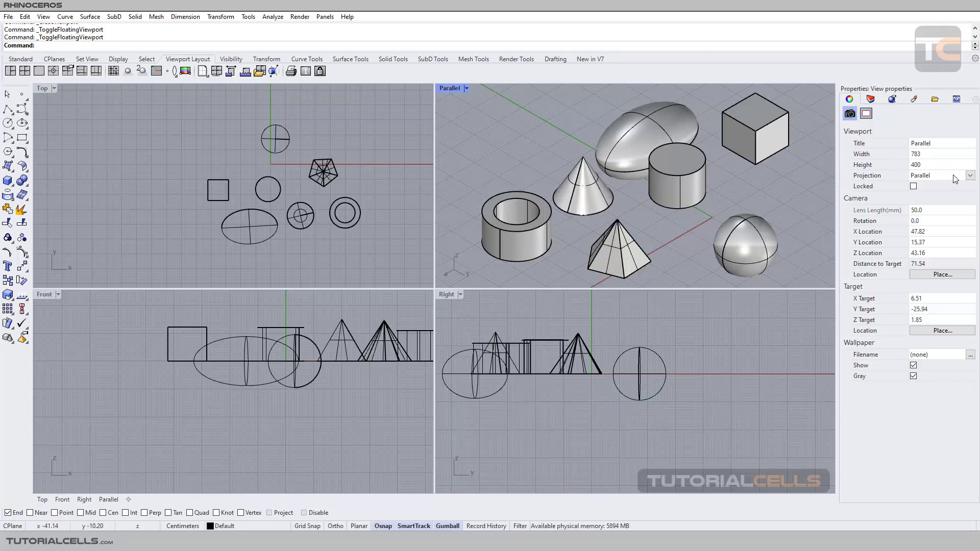
Set the Parallel viewport's projection to Perspective and view the solids from a farther, rotated angle
left_click(970, 175)
left_click(944, 193)
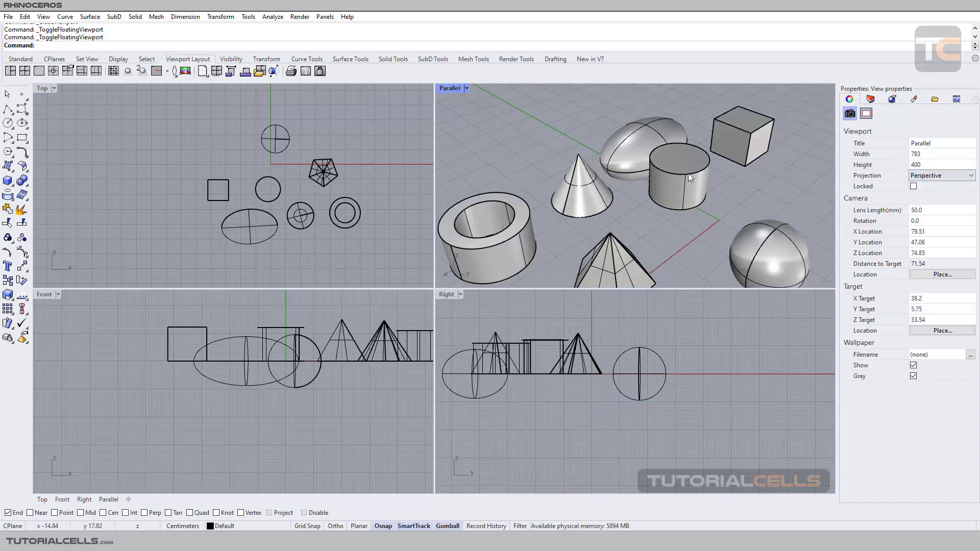
scroll(618, 173, "down", 5)
right_click_drag(619, 173, 417, 94)
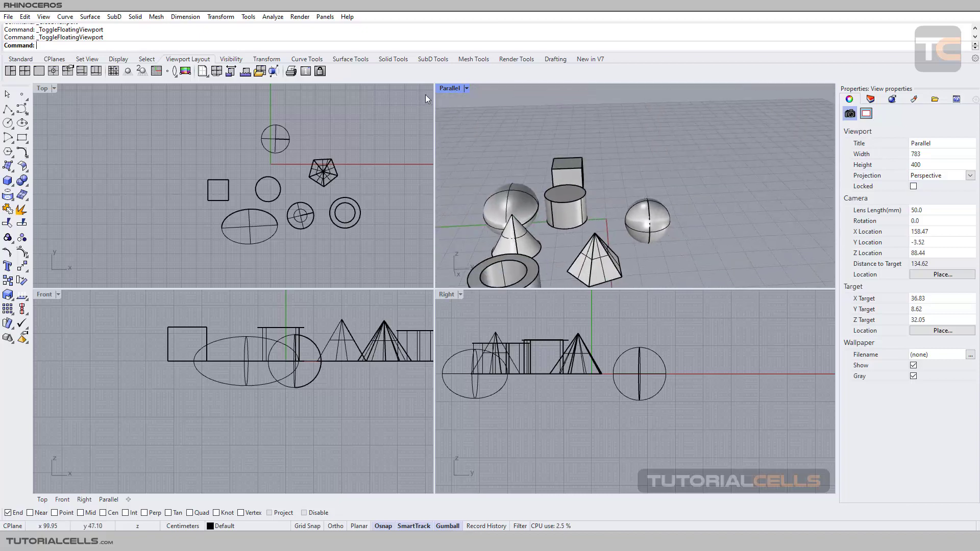
Switch the active viewport through Top, Front, Right and Parallel with the viewport tabs, and back again to Top
left_click(466, 88)
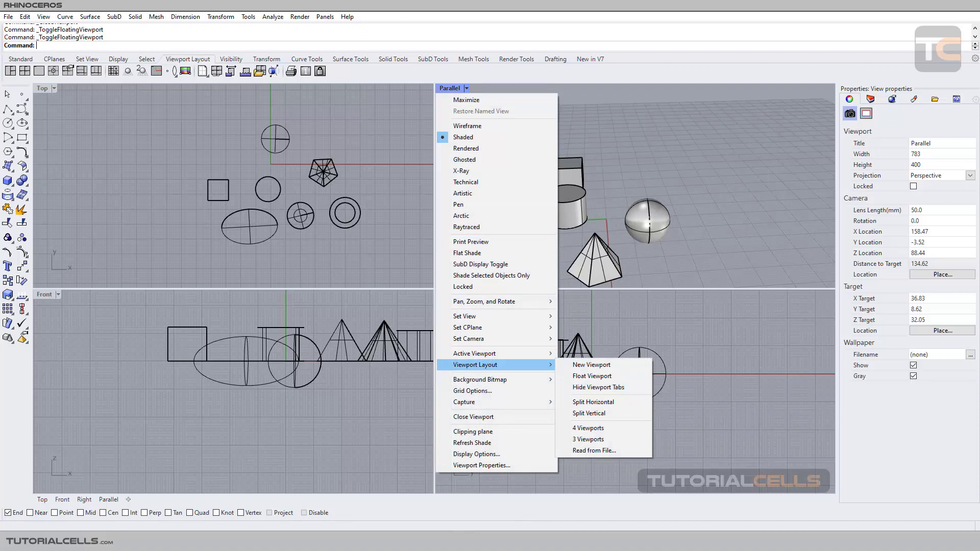
left_click(43, 500)
left_click(62, 499)
left_click(83, 500)
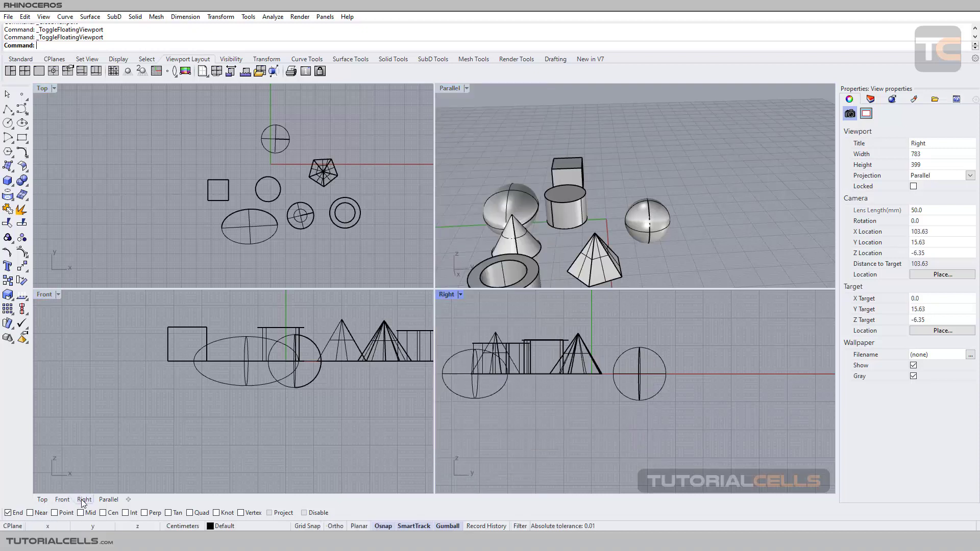
left_click(105, 500)
left_click(84, 500)
left_click(61, 500)
left_click(430, 157)
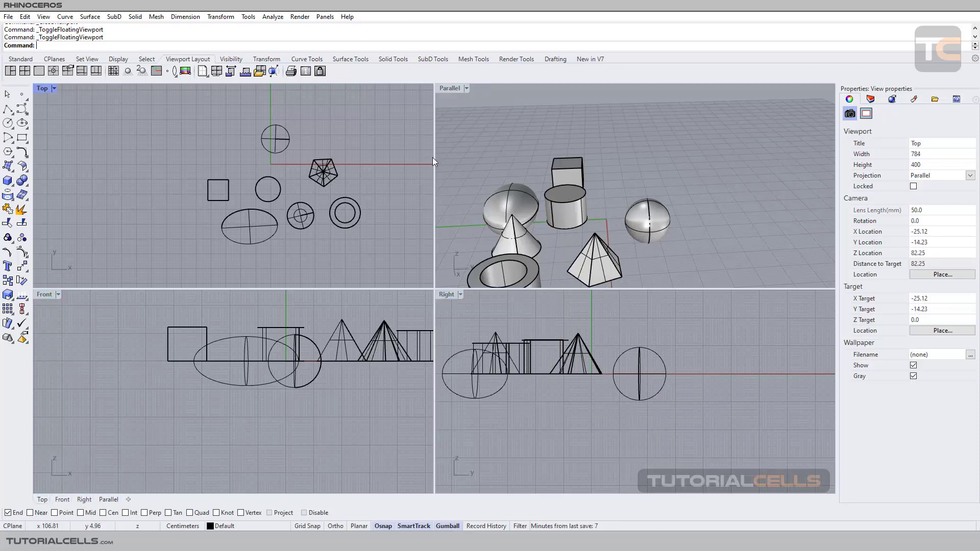
Make the Parallel viewport active, orbit around the solids, and look at the options for adding a layout or viewport
left_click(442, 153)
right_click_drag(461, 164, 606, 176)
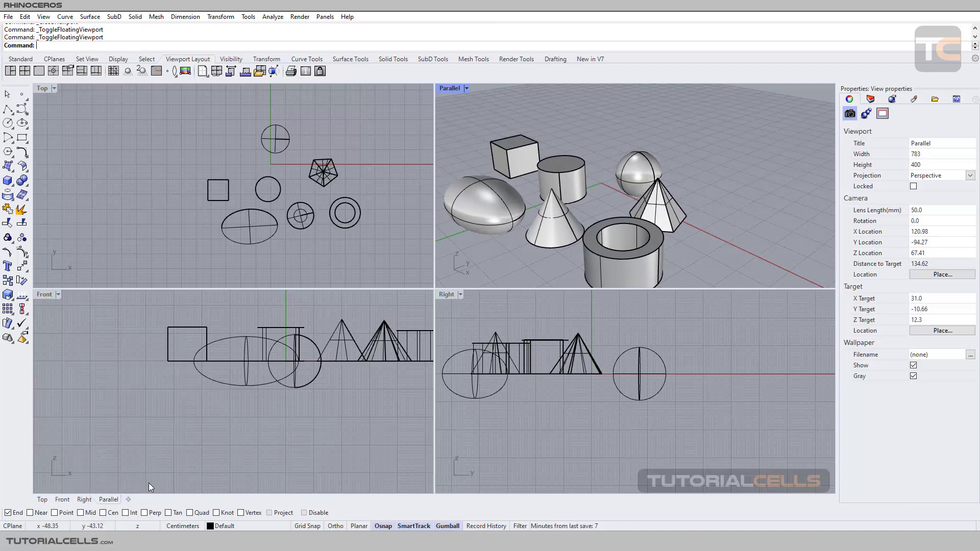
left_click(128, 498)
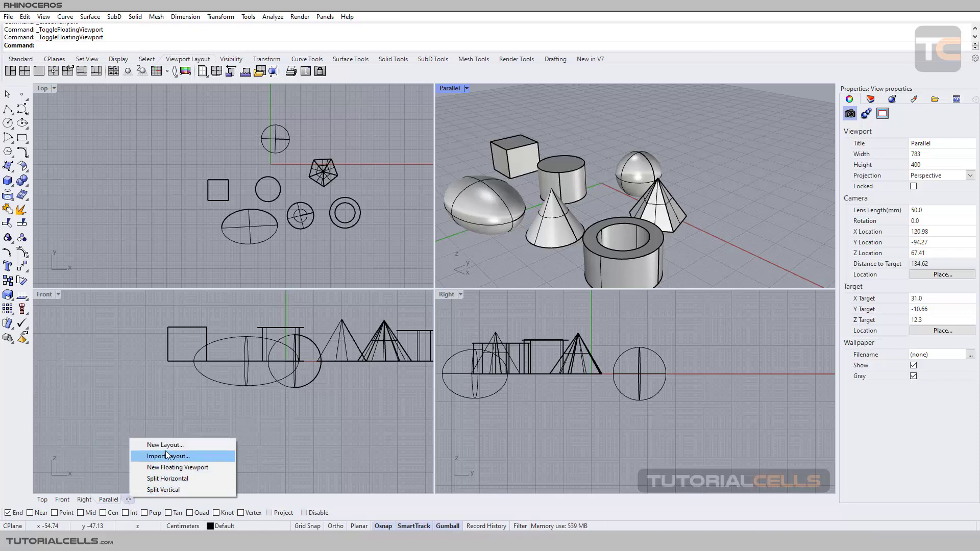
left_click(555, 102)
Hide the viewport tabs through the Parallel viewport's layout options
left_click(466, 88)
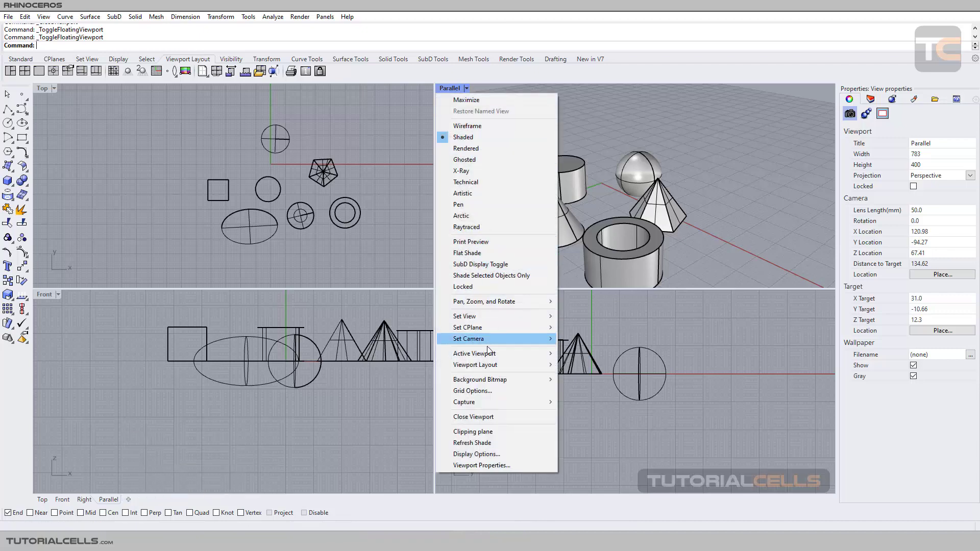
mouse_move(491, 367)
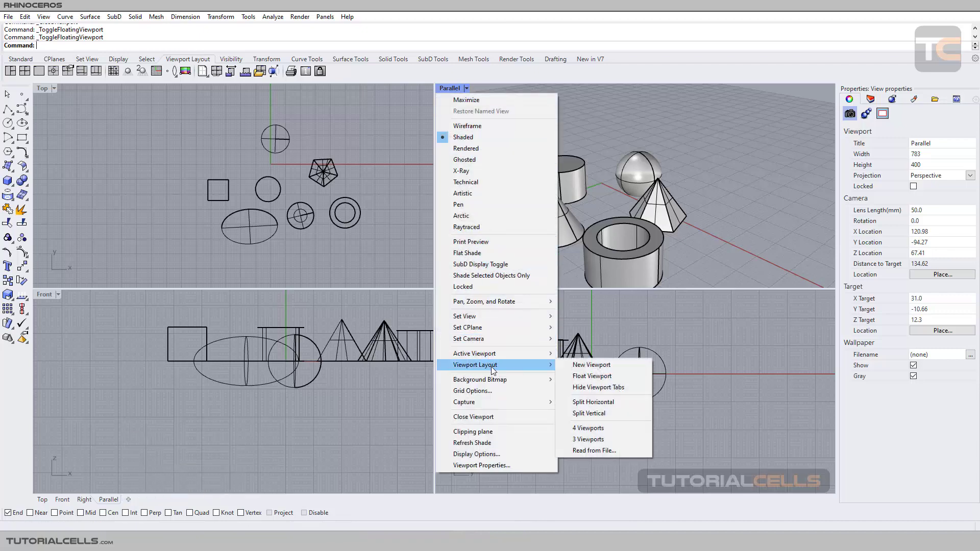
left_click(582, 387)
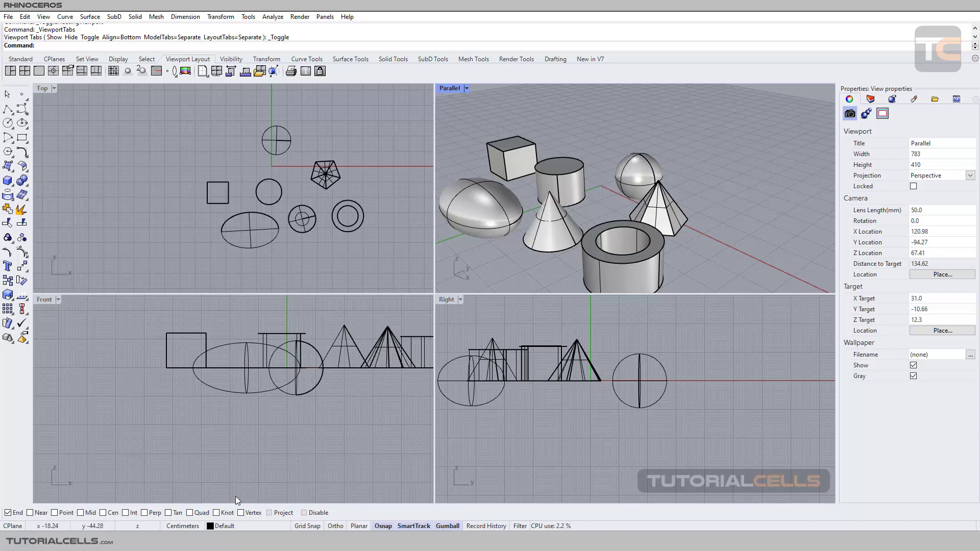
Split the Parallel viewport horizontally into two viewports
left_click(466, 88)
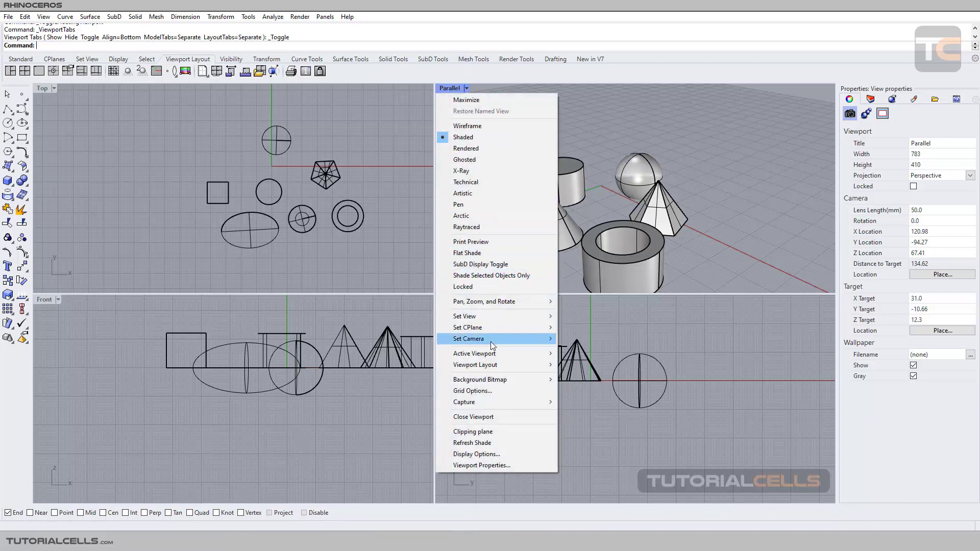
mouse_move(496, 365)
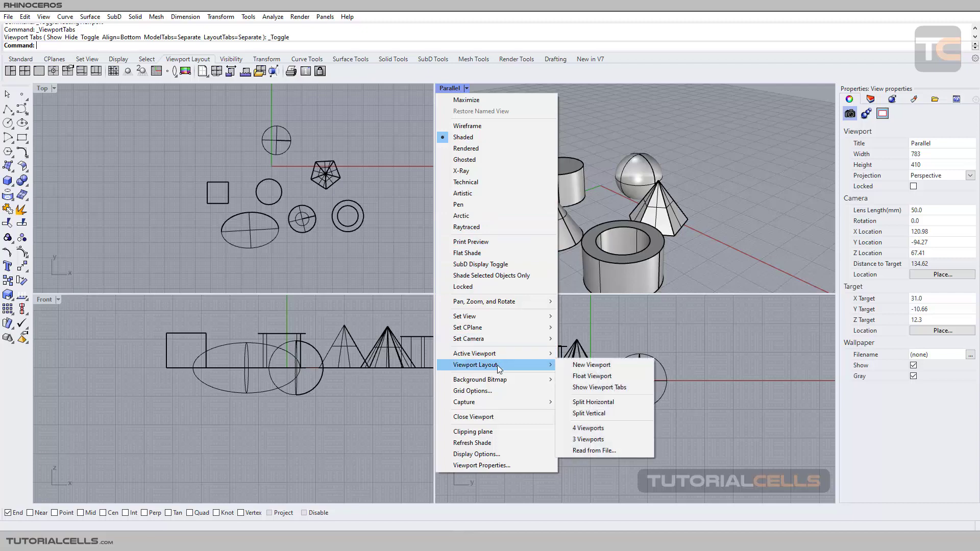
left_click(590, 406)
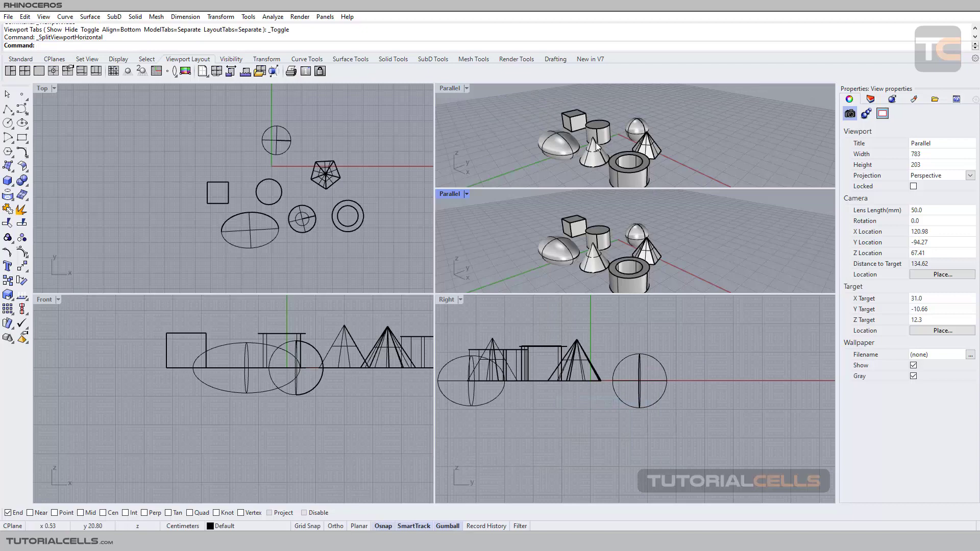
Split the Top viewport vertically into two viewports
left_click(54, 92)
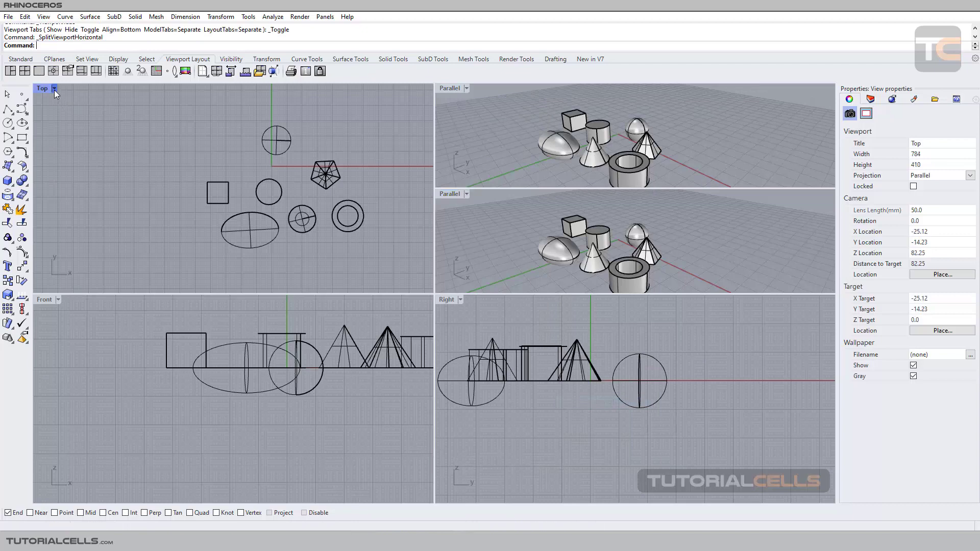
left_click(54, 88)
mouse_move(106, 365)
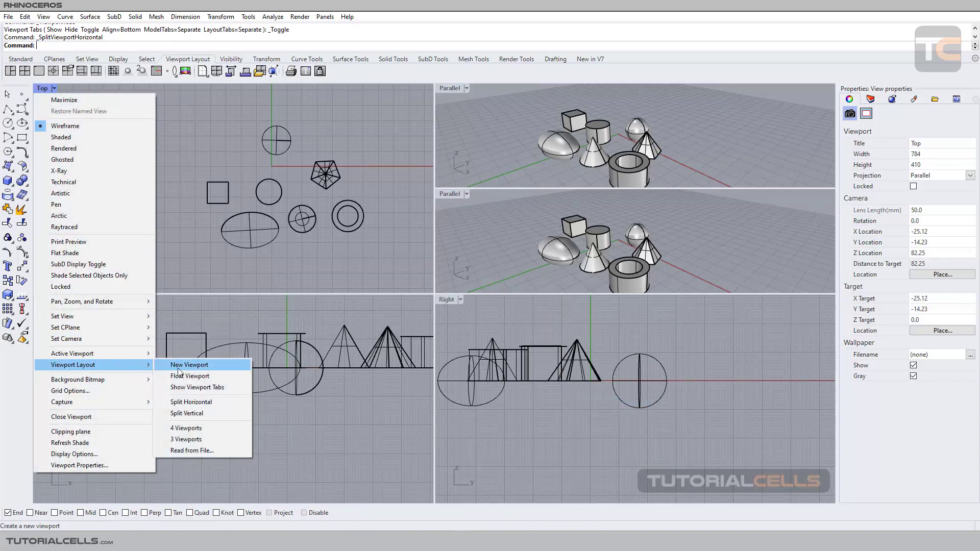
left_click(194, 413)
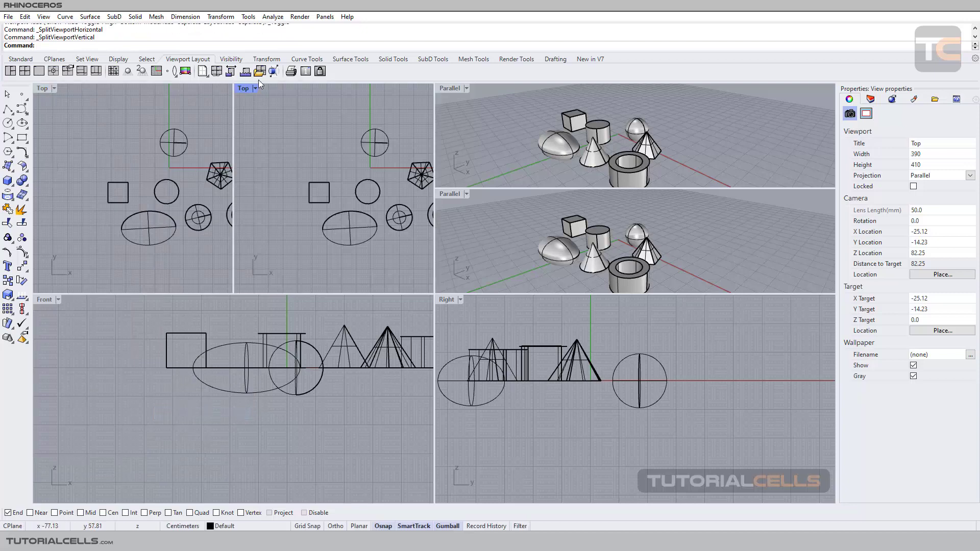
scroll(142, 172, "down", 2)
left_click(344, 385)
scroll(518, 164, "up", 3)
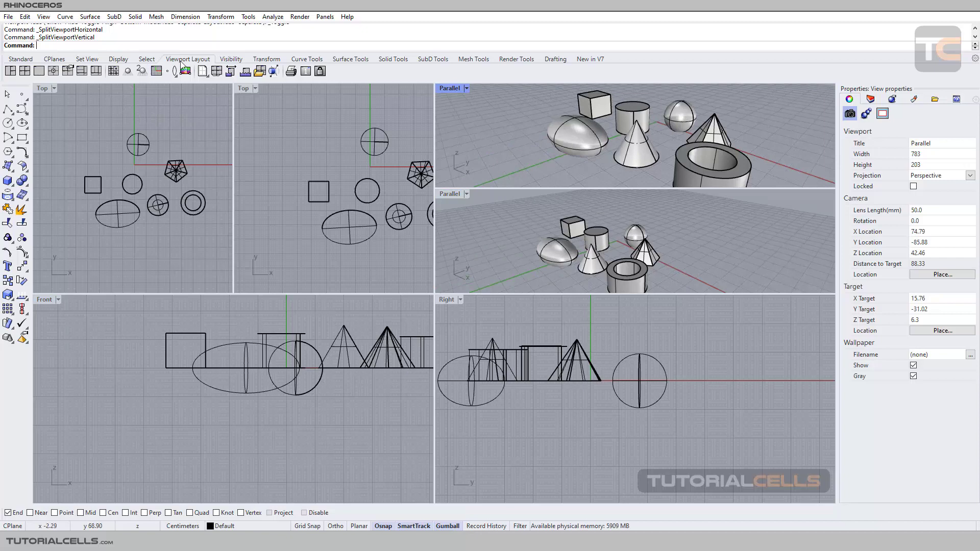
Restore the standard four-viewport layout and make the Right viewport active
left_click(29, 72)
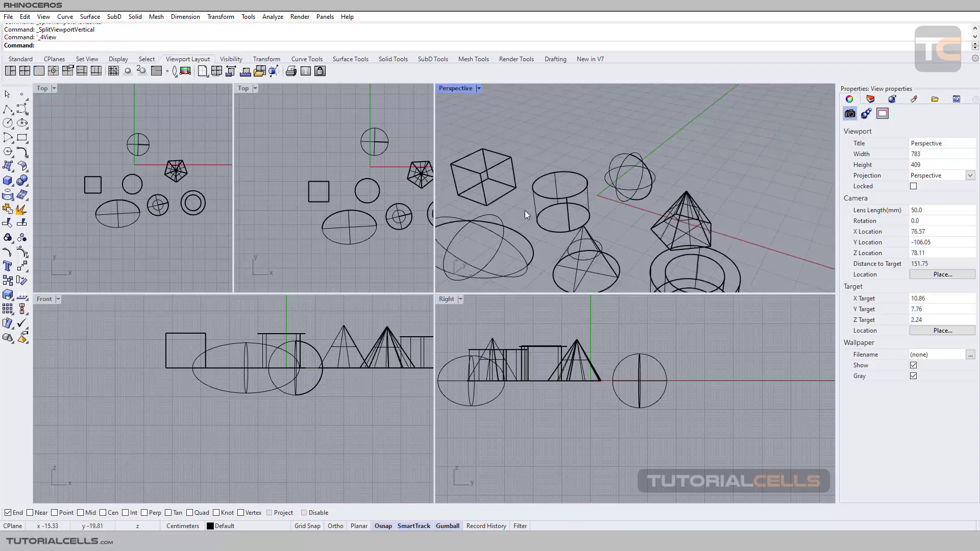
left_click(494, 347)
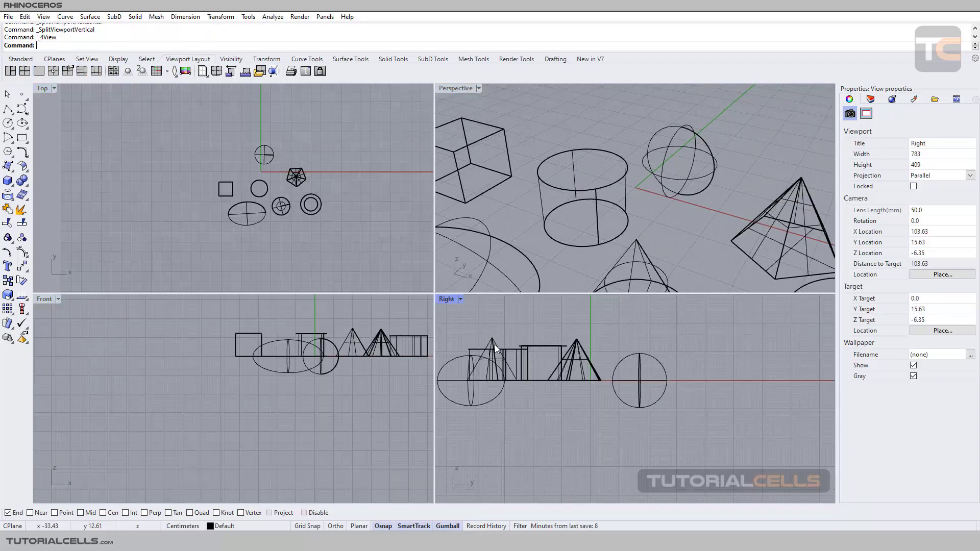
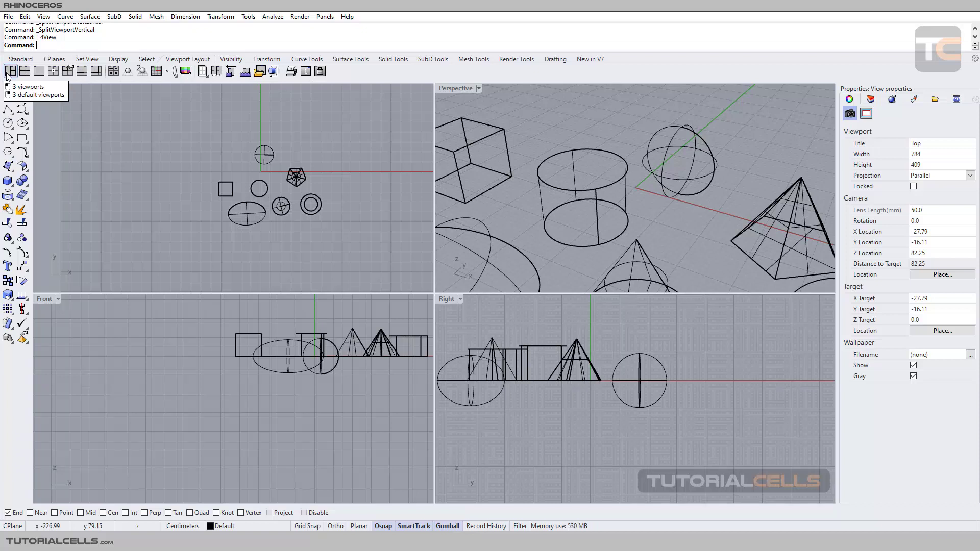
Change the layout to three viewports and set the Perspective viewport's display mode to Shaded
left_click(10, 72)
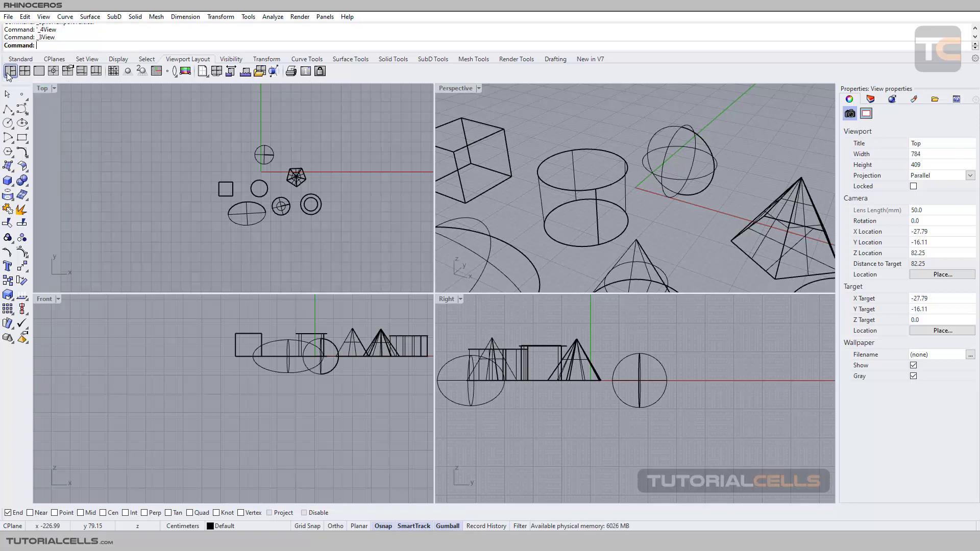
scroll(529, 238, "down", 3)
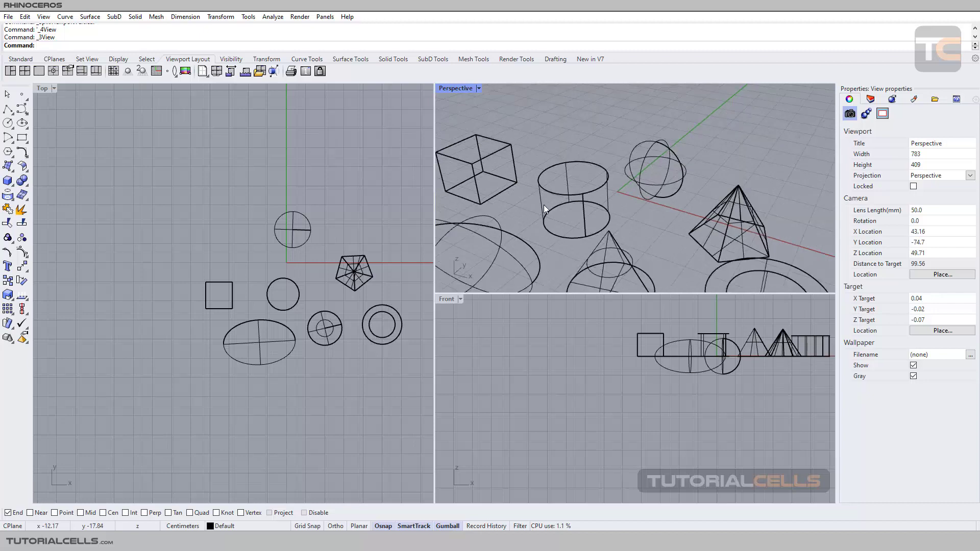
left_click(480, 89)
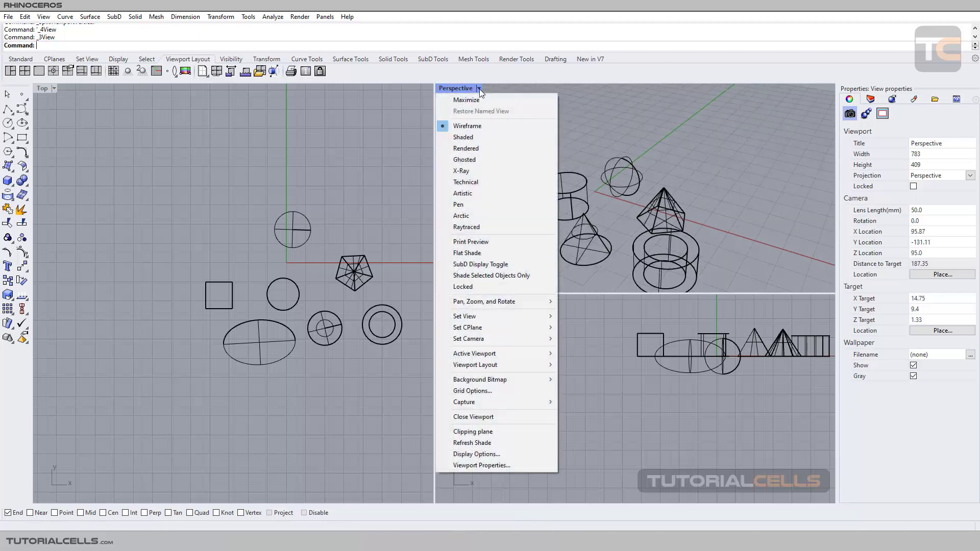
left_click(468, 139)
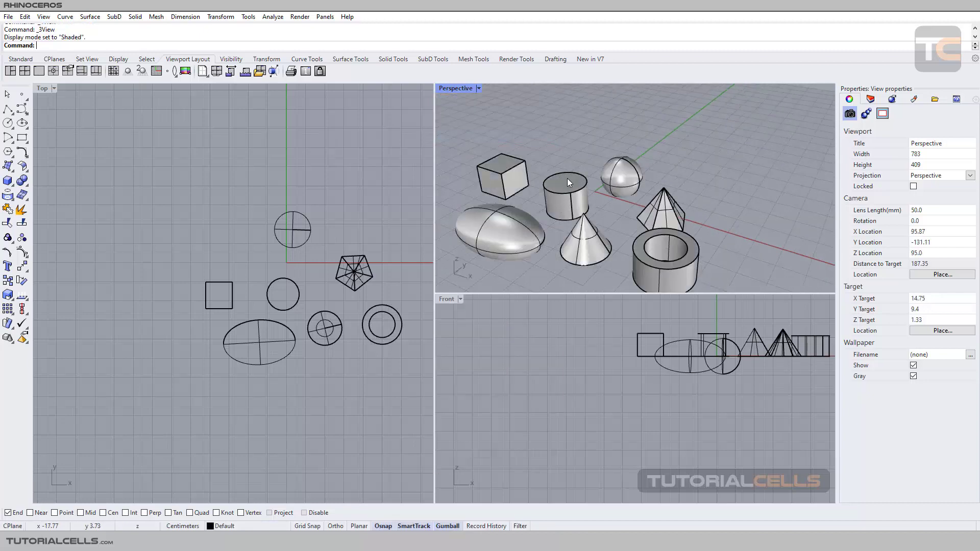
Zoom in on the Perspective, Top and Front viewports, and refit all objects in every viewport using Zoom Extents All
scroll(569, 184, "up", 3)
scroll(619, 339, "up", 3)
scroll(285, 284, "up", 3)
scroll(286, 284, "up", 2)
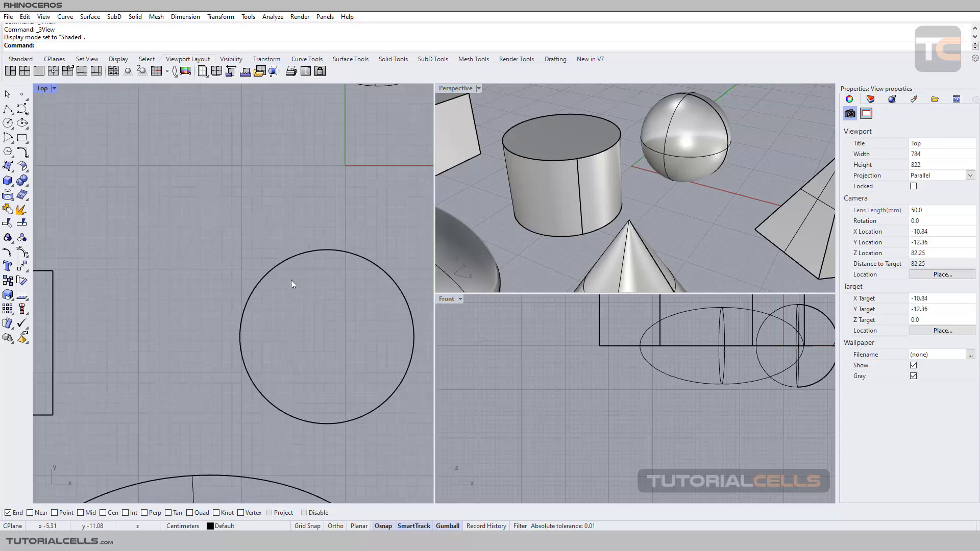
scroll(658, 346, "up", 2)
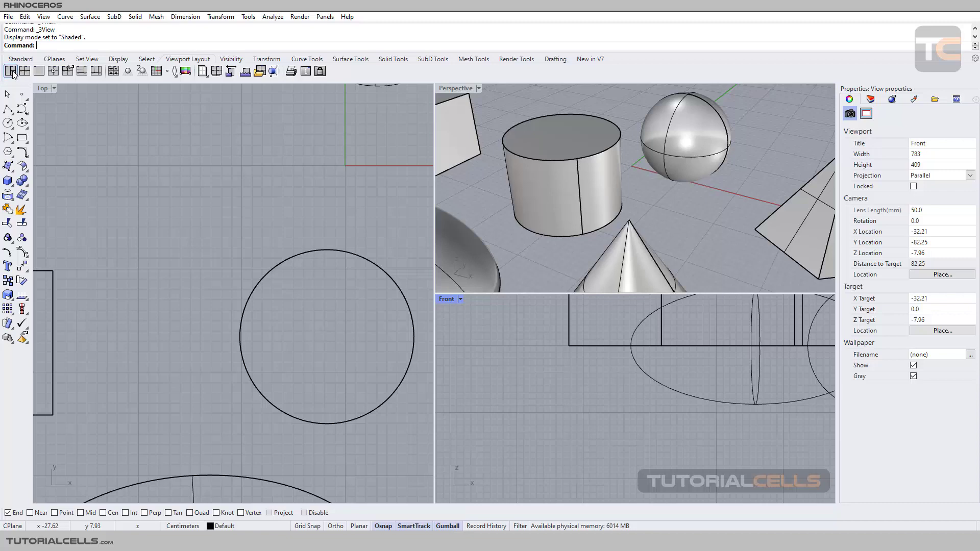
key("ctrl+alt+e")
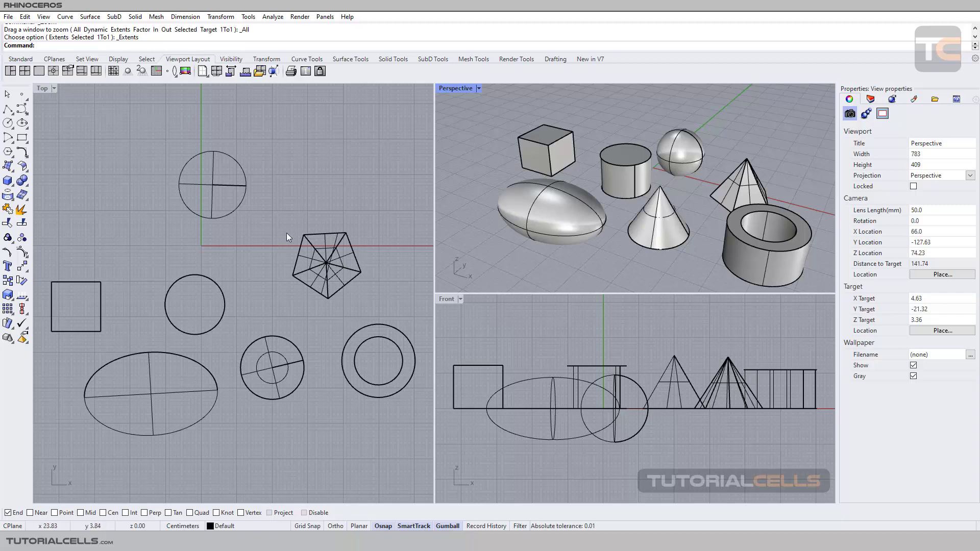
Restore the four default viewports and fit all objects in each of them
scroll(286, 233, "up", 5)
scroll(587, 221, "up", 5)
scroll(578, 394, "up", 5)
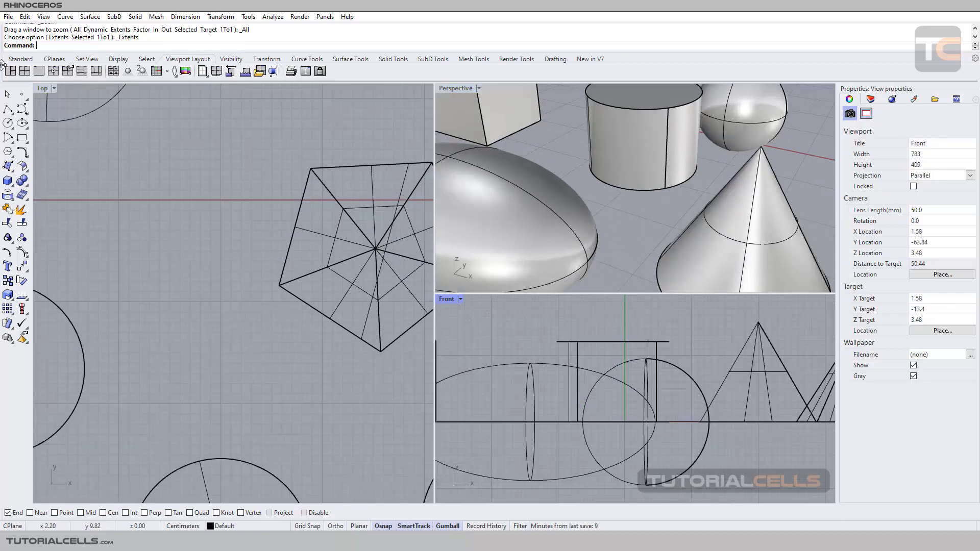
left_click(30, 72)
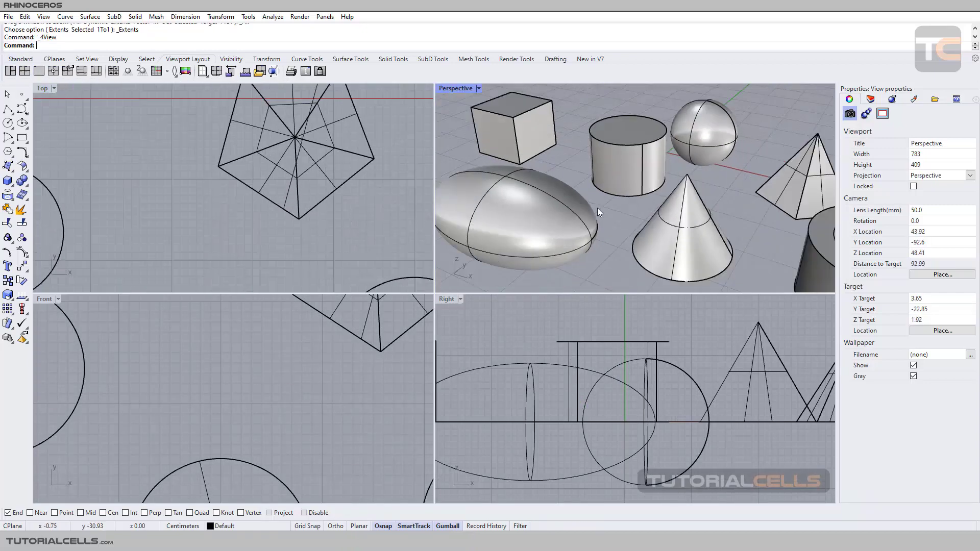
scroll(597, 207, "up", 3)
scroll(576, 334, "up", 2)
scroll(263, 376, "up", 2)
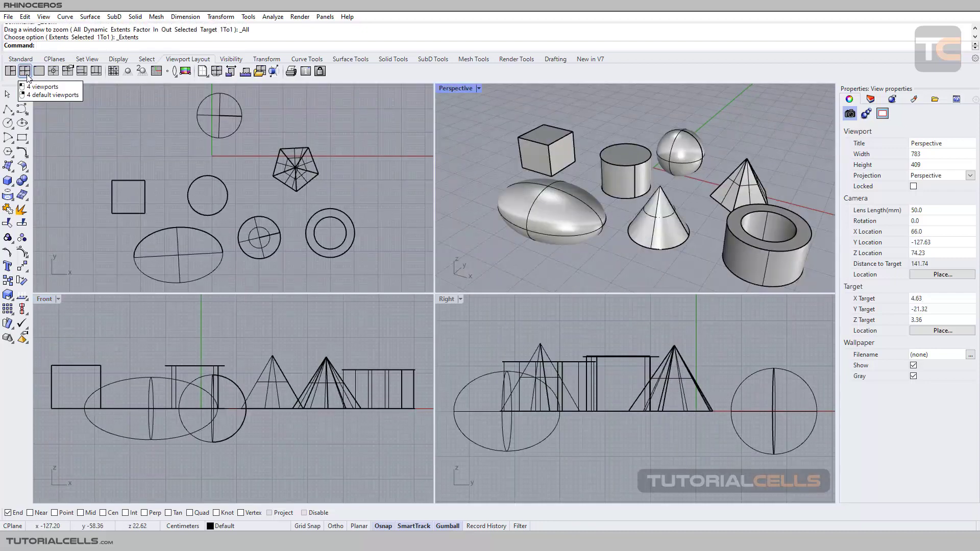
Maximize the Perspective viewport and restore the four-viewport layout, doing this twice
left_click(38, 71)
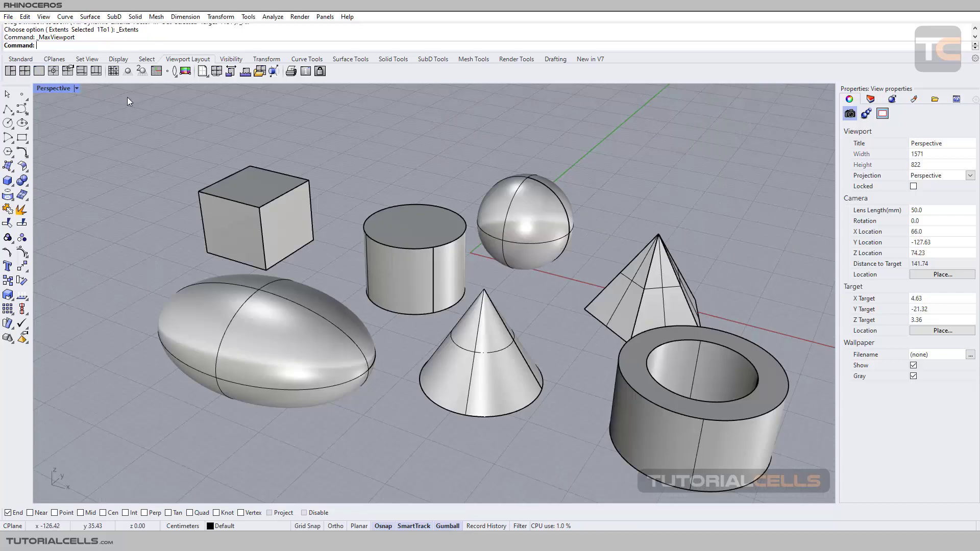
double_click(61, 89)
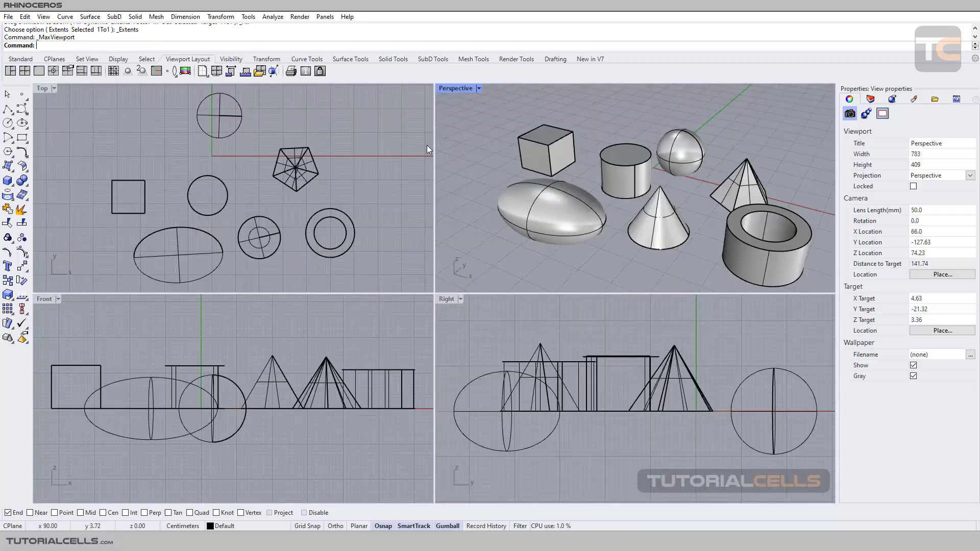
double_click(457, 87)
double_click(63, 90)
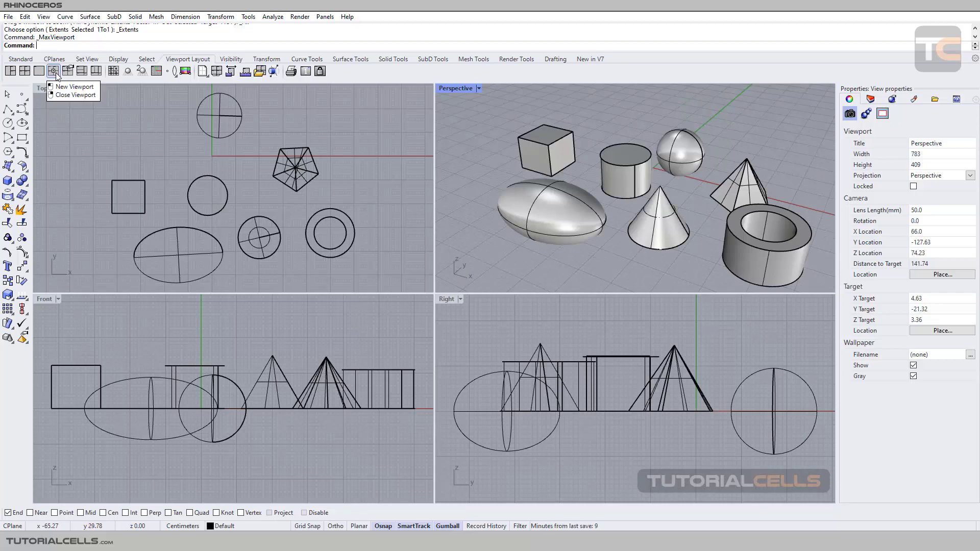
Create a new floating Top viewport, move it over the others, and close it
left_click(55, 73)
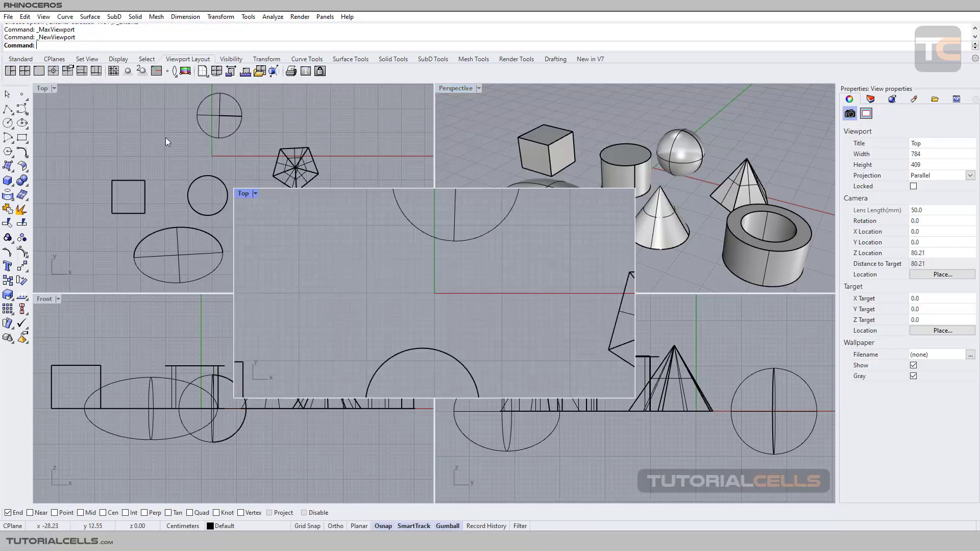
left_click_drag(248, 195, 293, 170)
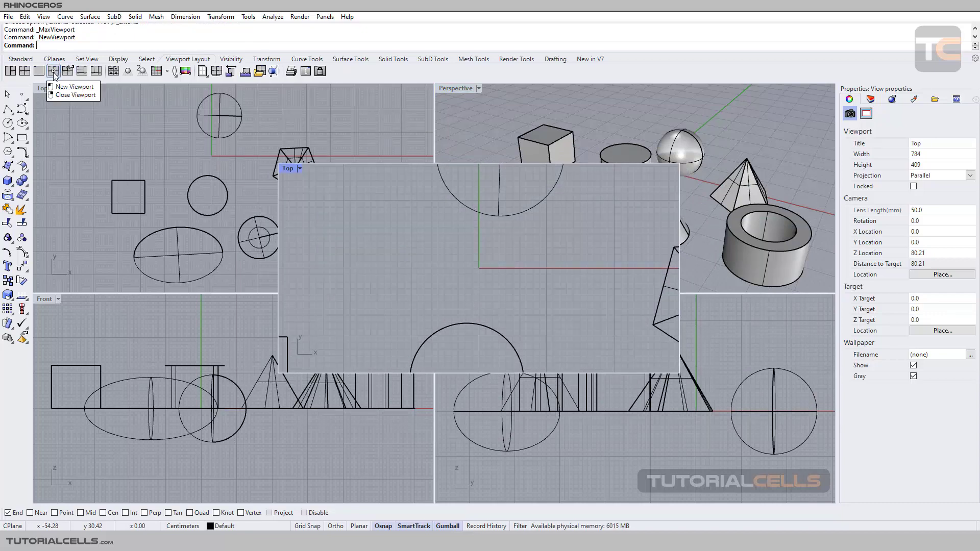
right_click(53, 72)
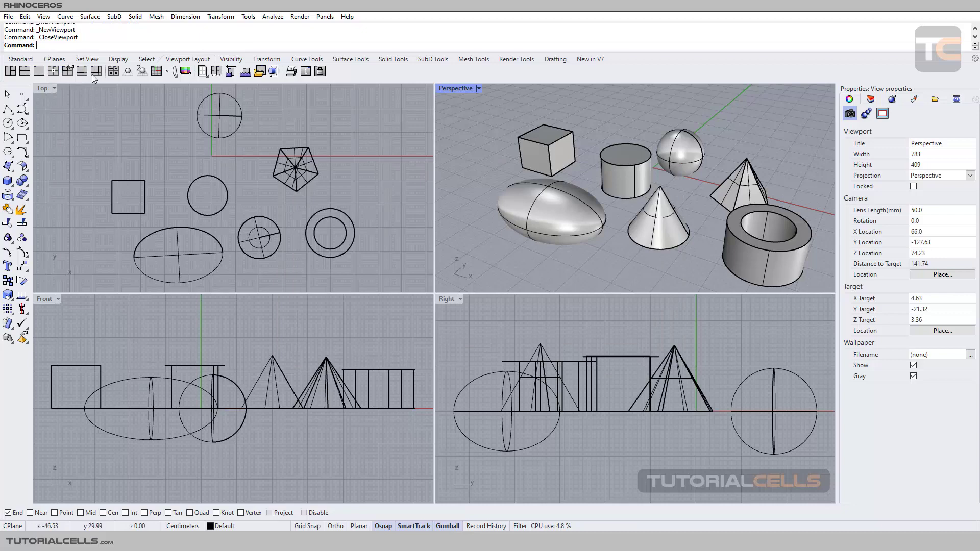
Make the Perspective viewport active and show its viewport properties, including once after switching to the materials list
left_click(43, 16)
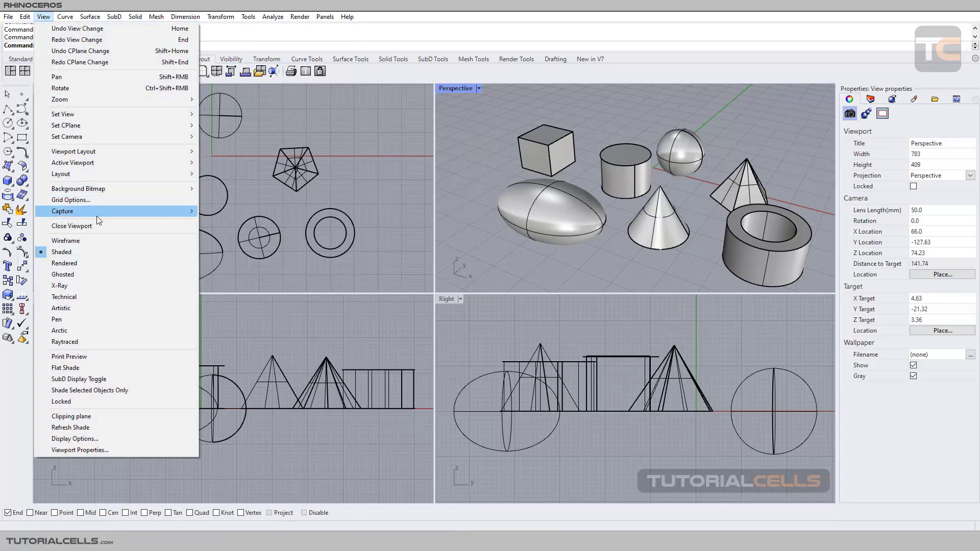
left_click(270, 192)
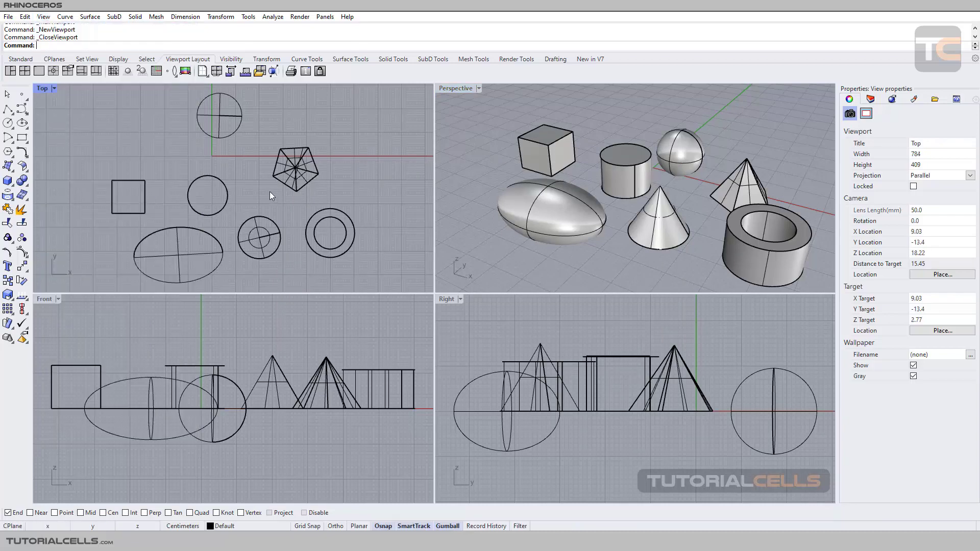
left_click(455, 130)
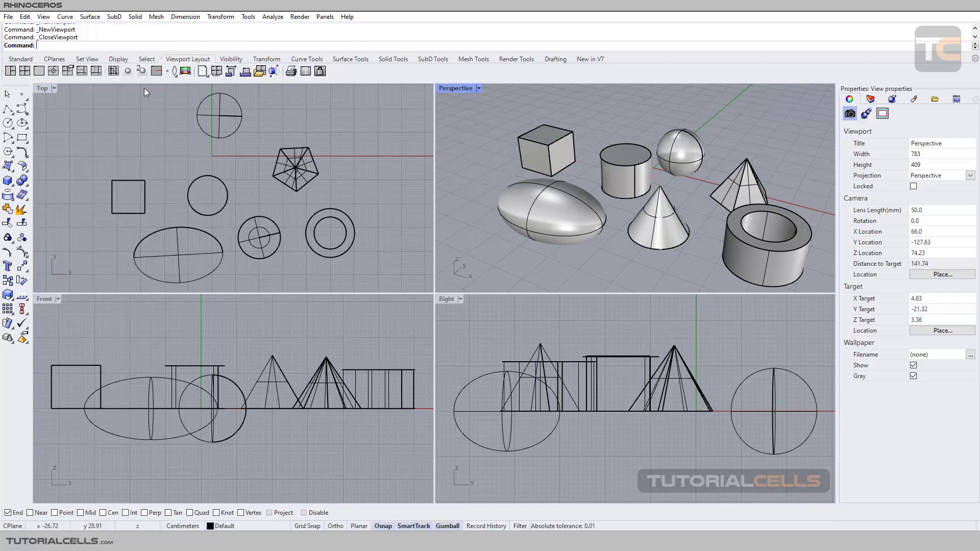
left_click(72, 75)
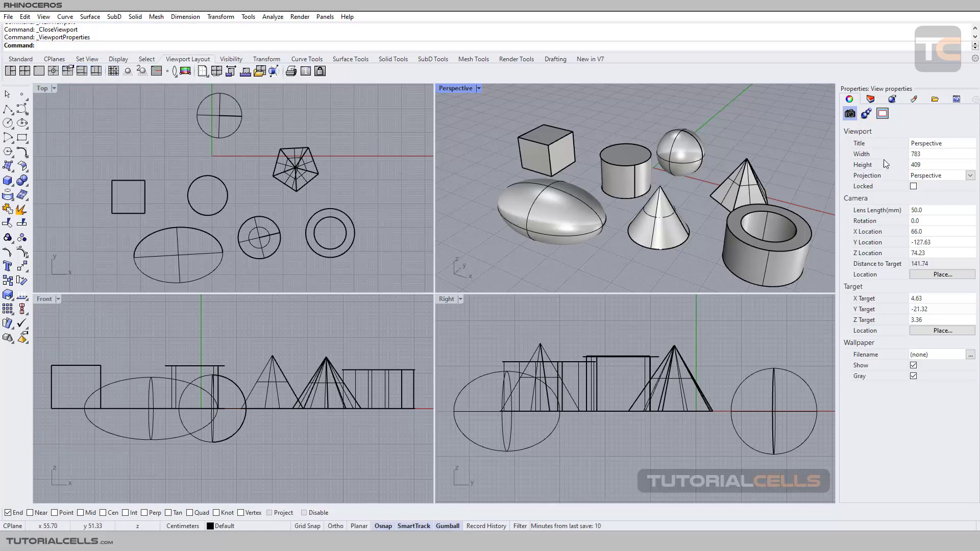
left_click(913, 101)
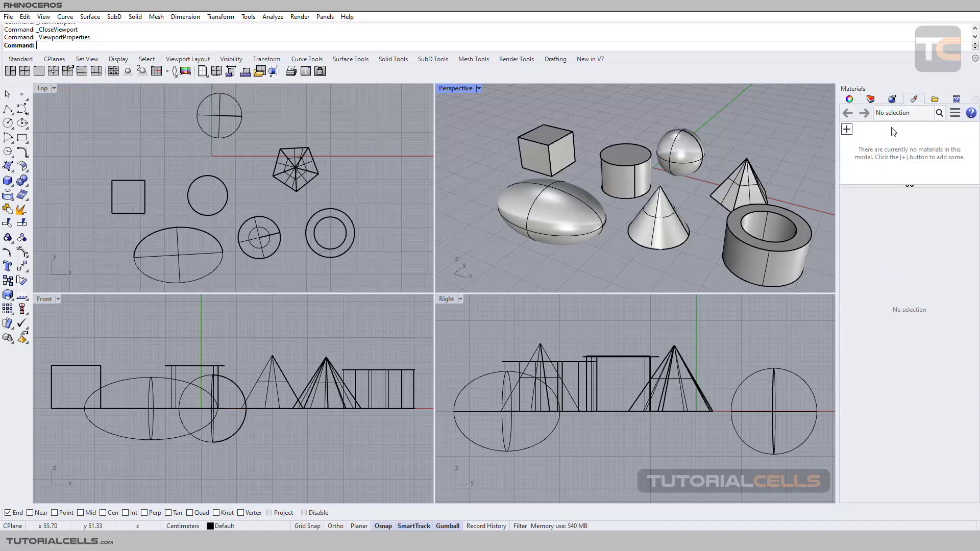
left_click(71, 73)
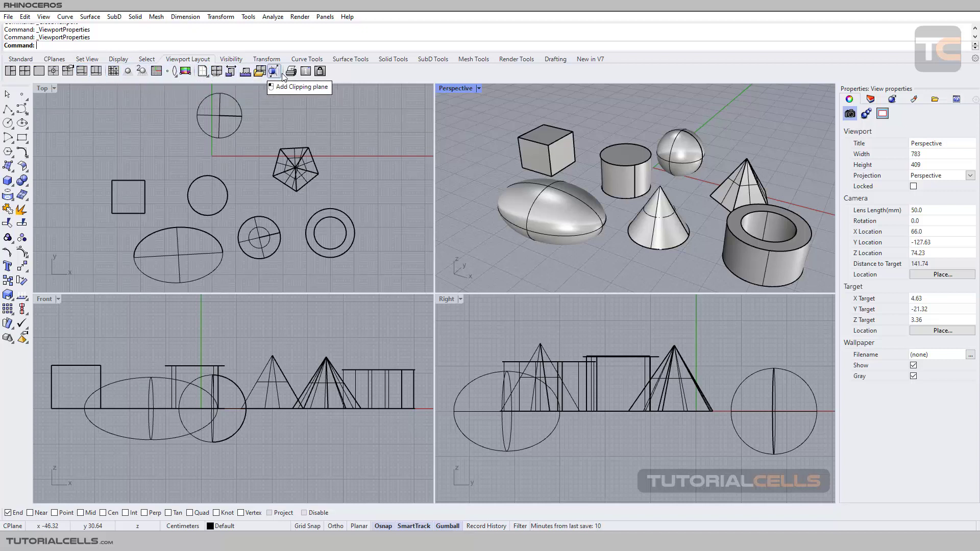
Synchronize the parallel viewports with the active Perspective viewport
left_click(115, 76)
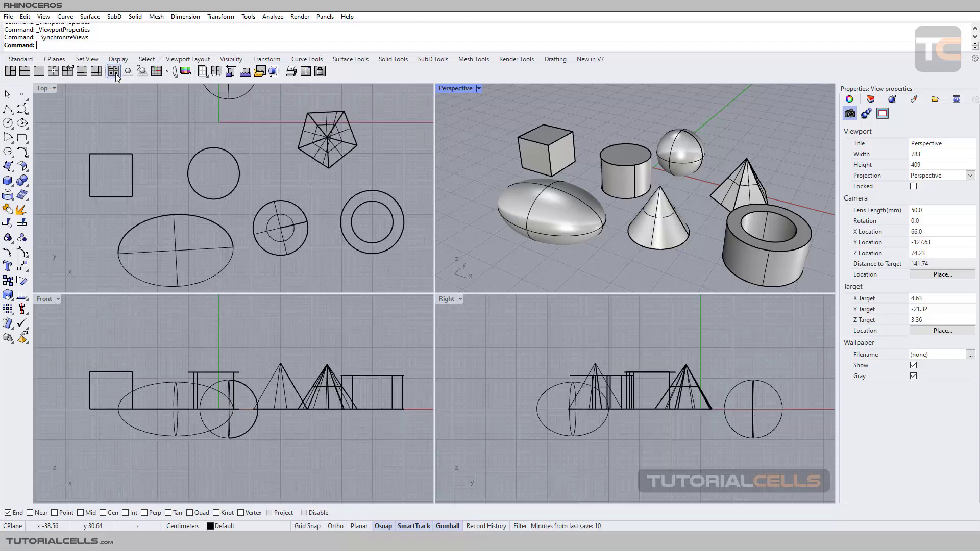
Move the cylinder a short distance in the positive X direction in the Top viewport
left_click(274, 195)
scroll(275, 197, "down", 2)
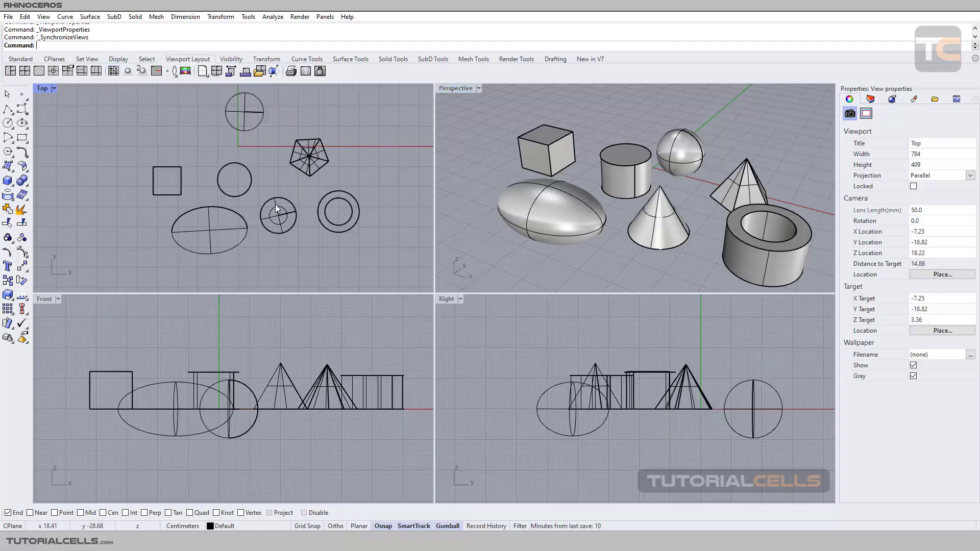
right_click_drag(282, 209, 293, 229)
left_click_drag(239, 173, 257, 174)
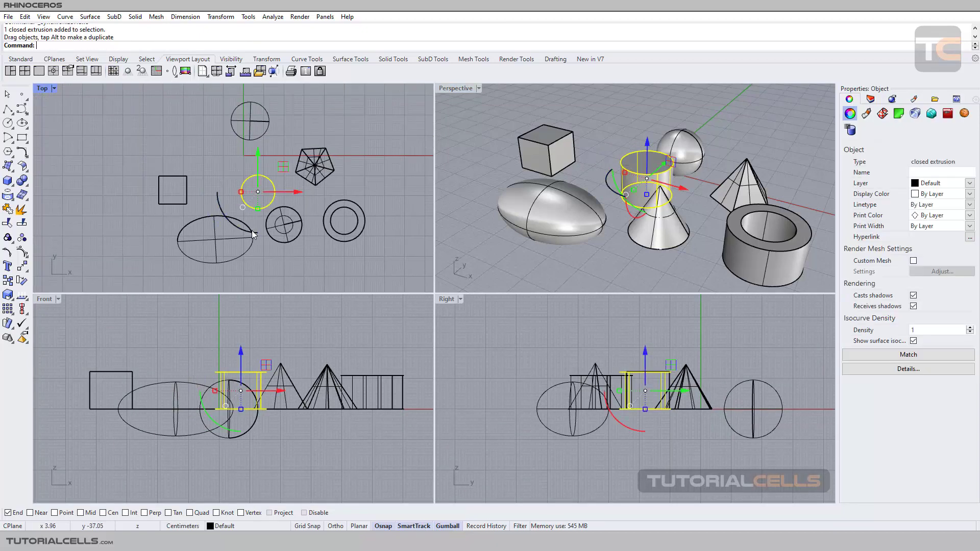
Deselect the cylinder and synchronize the Front and Right viewports with the Top viewport
left_click(338, 266)
scroll(326, 257, "down", 3)
key("Return")
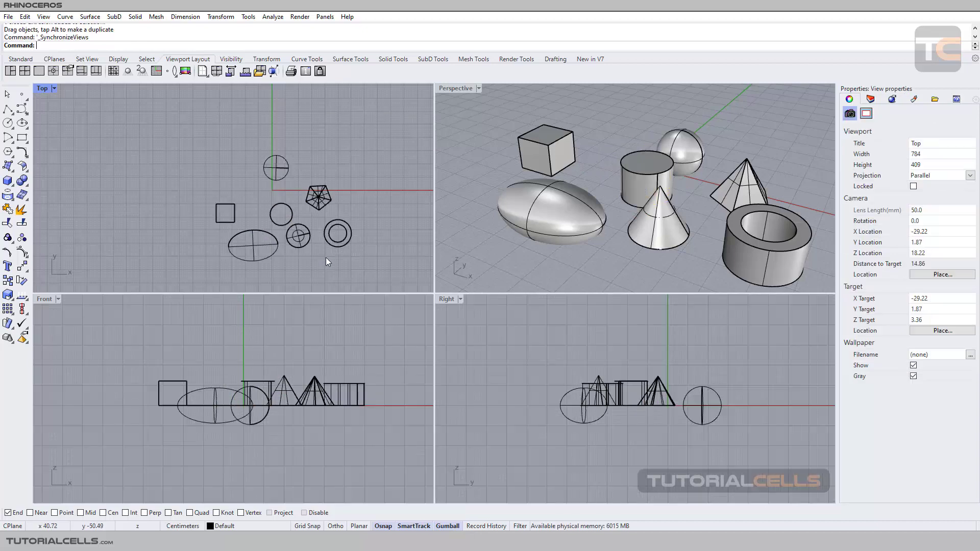
Give the Top, Front and Right viewports mismatched views, and synchronize them using the Right viewport as the reference
scroll(326, 256, "up", 2)
right_click_drag(327, 256, 278, 252)
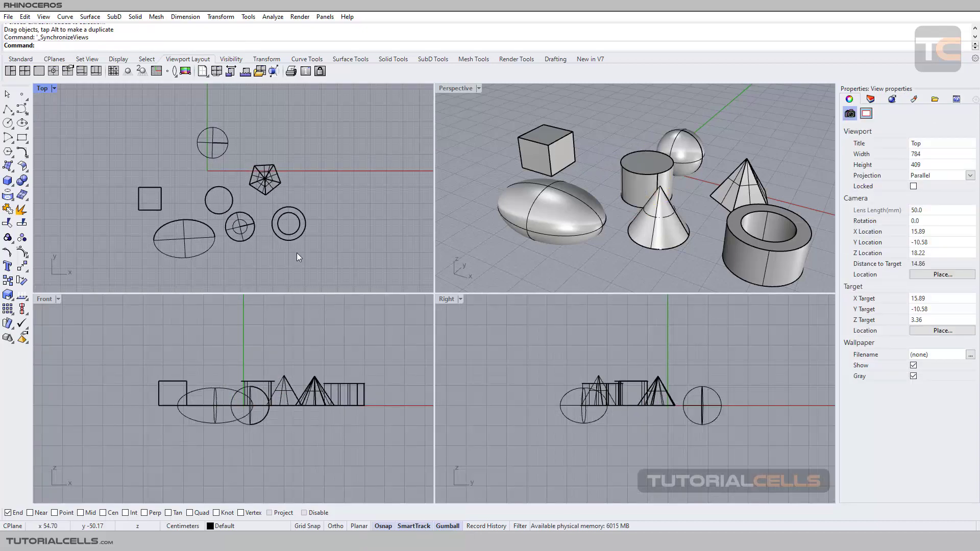
scroll(306, 263, "up", 3)
right_click_drag(307, 336, 286, 318)
right_click_drag(448, 340, 458, 332)
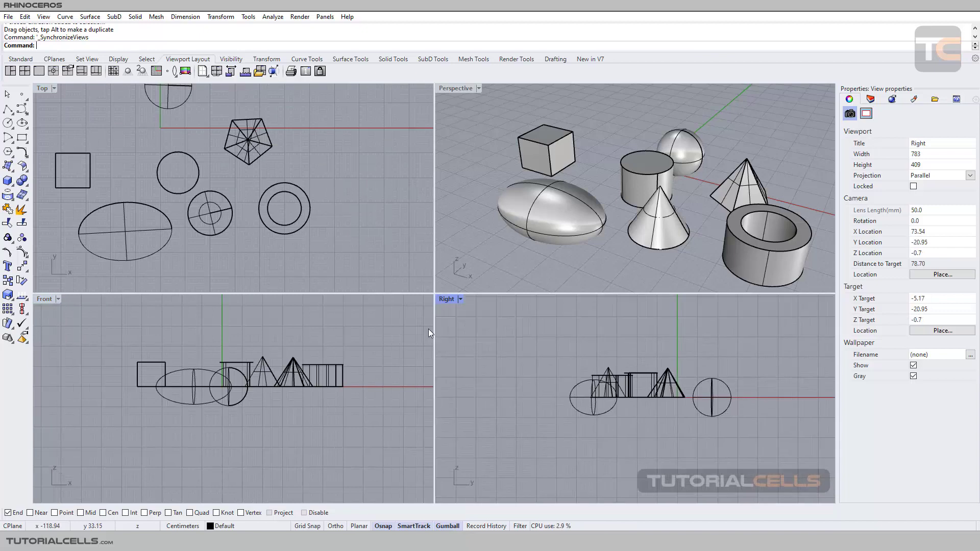
left_click(112, 73)
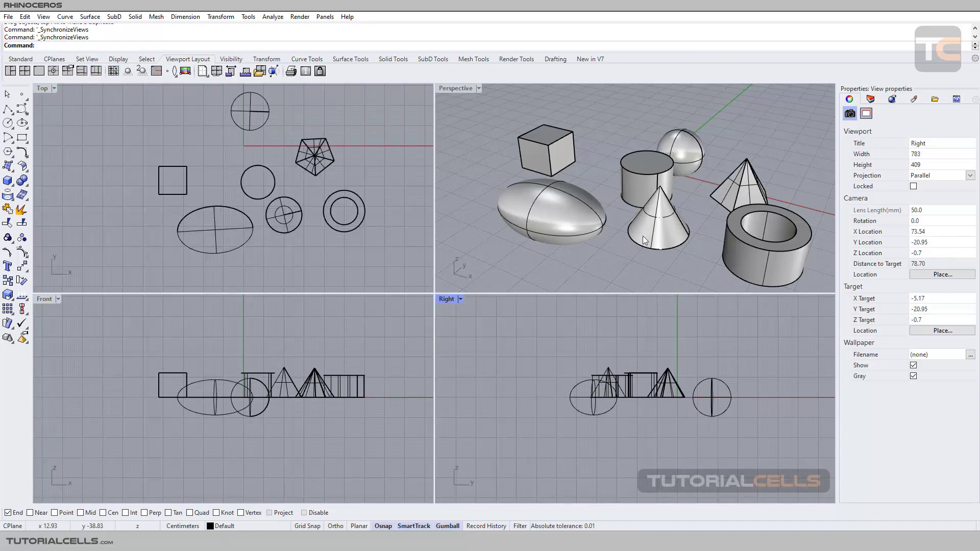
Synchronize the parallel viewports with a distant, zoomed-out Perspective view
scroll(662, 234, "up", 2)
scroll(629, 219, "down", 5)
right_click_drag(626, 209, 628, 200)
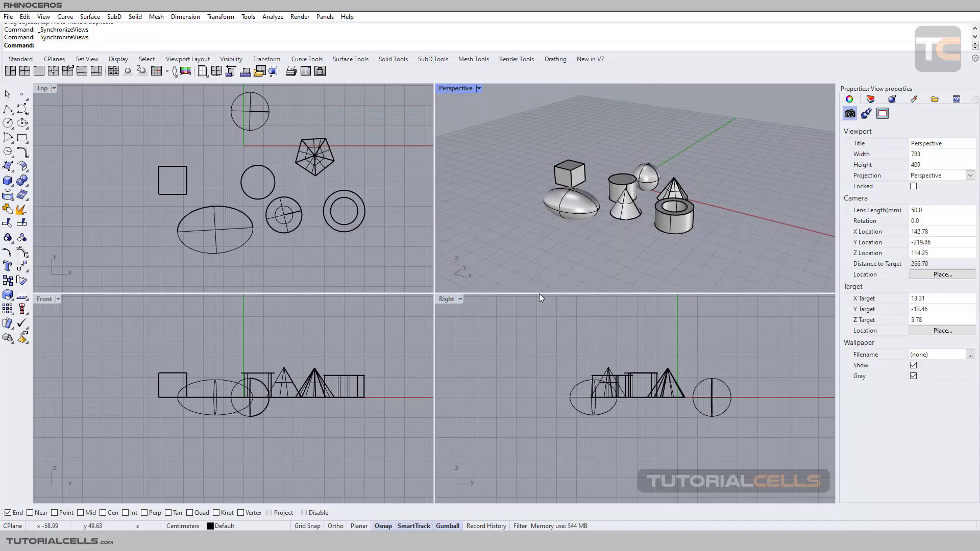
scroll(572, 229, "down", 3)
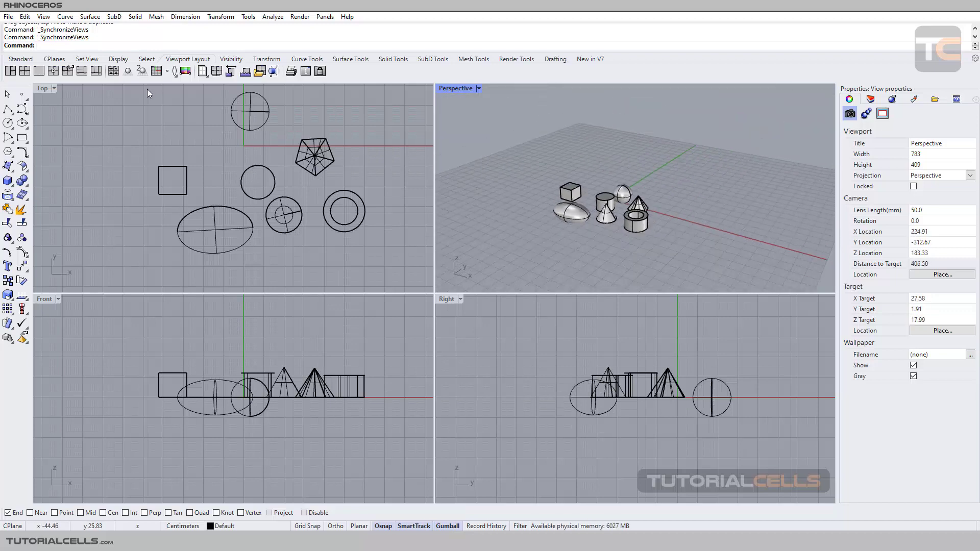
left_click(113, 72)
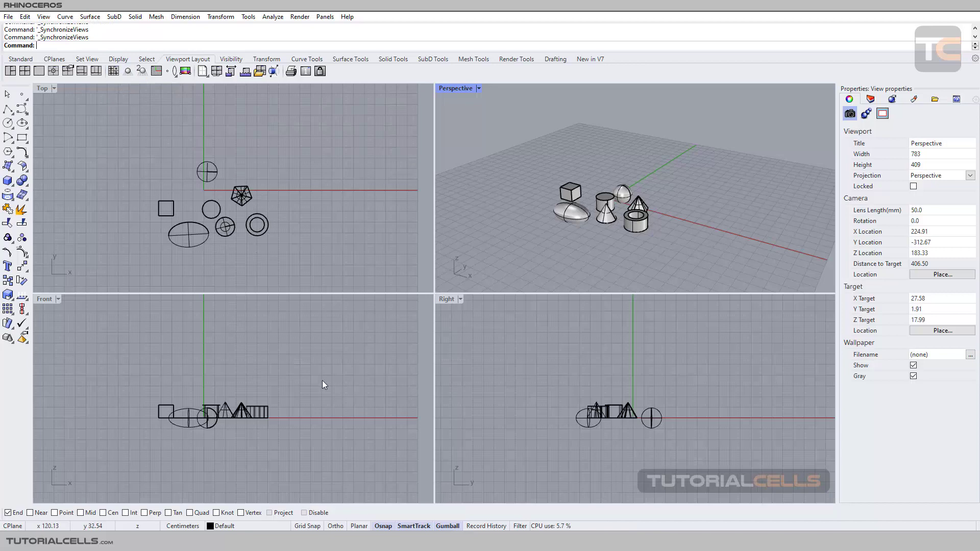
Synchronize the parallel viewports with a close-up, low-angle Perspective view of the cylinder
scroll(592, 209, "up", 8)
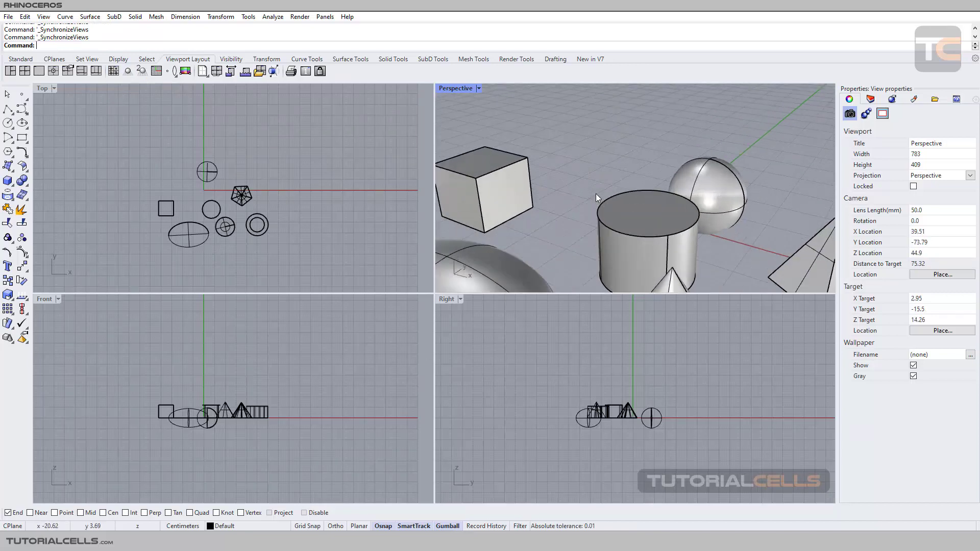
right_click_drag(584, 198, 586, 171)
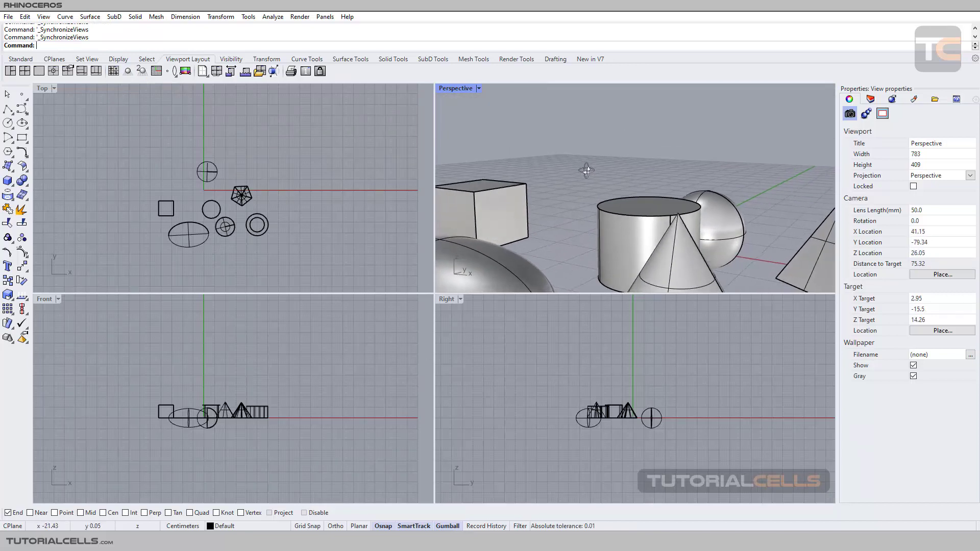
left_click(113, 71)
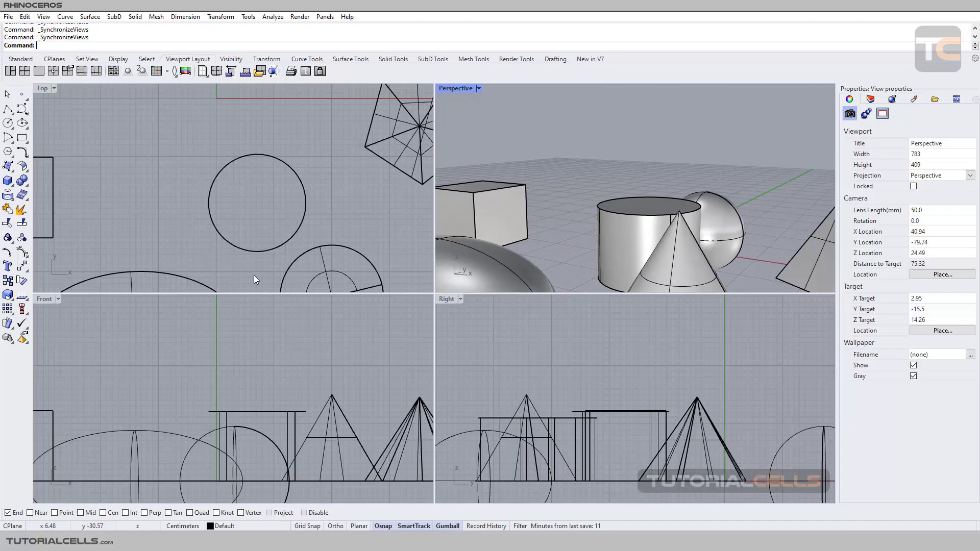
Synchronize the parallel viewports with a Perspective view that frames all the objects
scroll(630, 204, "down", 5)
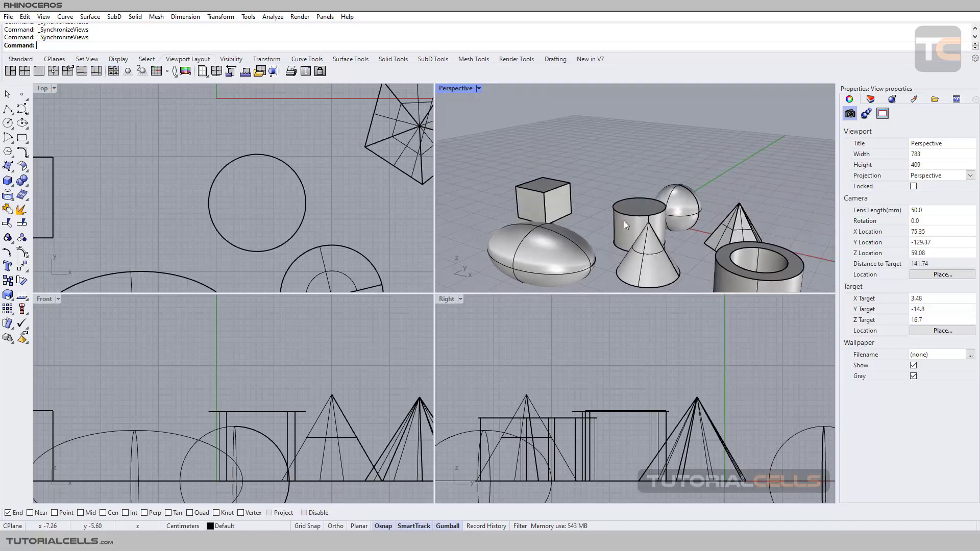
right_click_drag(624, 221, 601, 190, "shift")
left_click(114, 71)
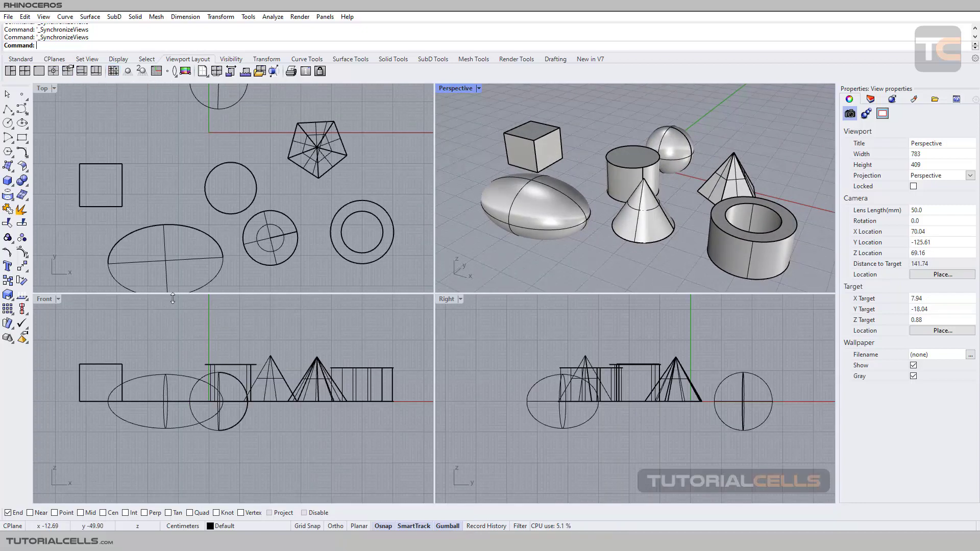
Zoom and pan the Top, Front and Right viewports separately to give them mismatched views
scroll(299, 210, "down", 4)
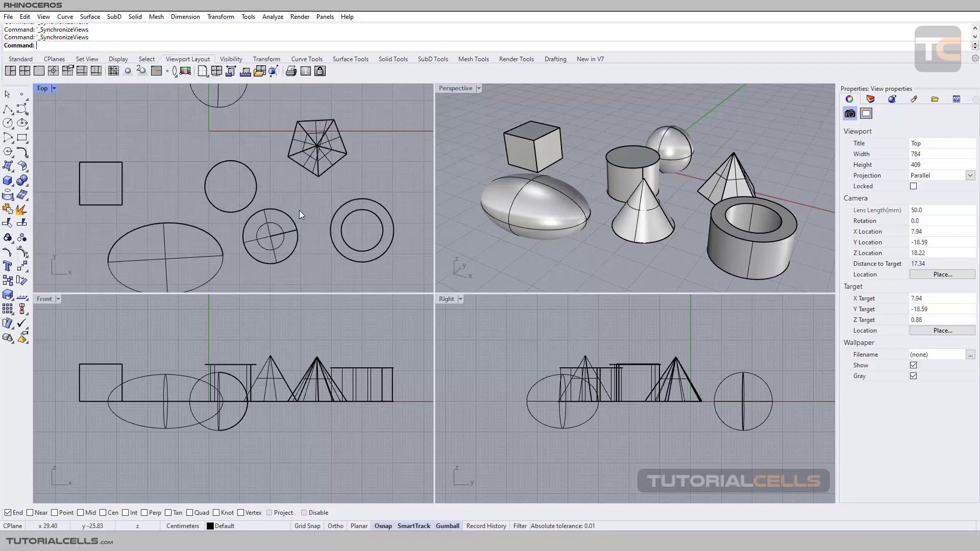
scroll(309, 361, "down", 2)
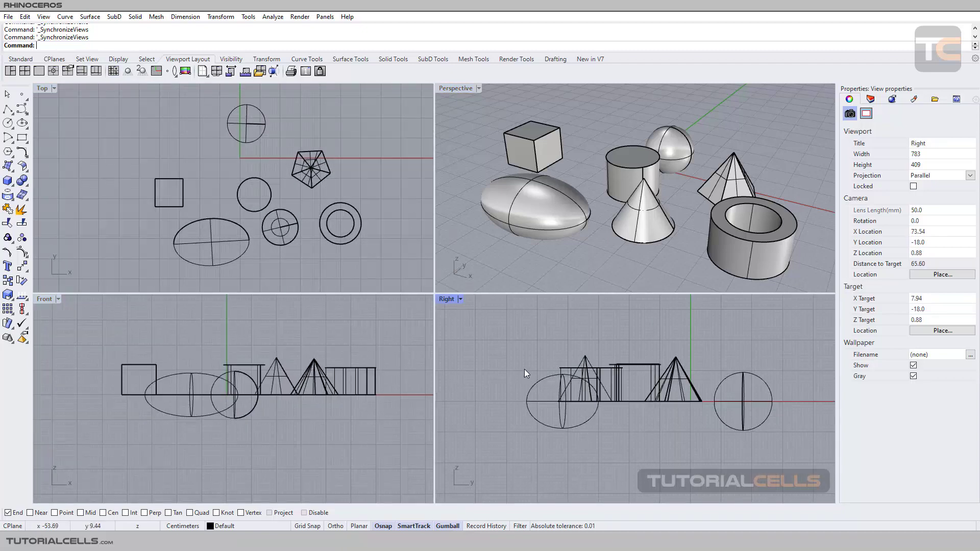
right_click_drag(525, 369, 515, 363)
right_click_drag(300, 363, 307, 349)
right_click_drag(313, 270, 302, 268)
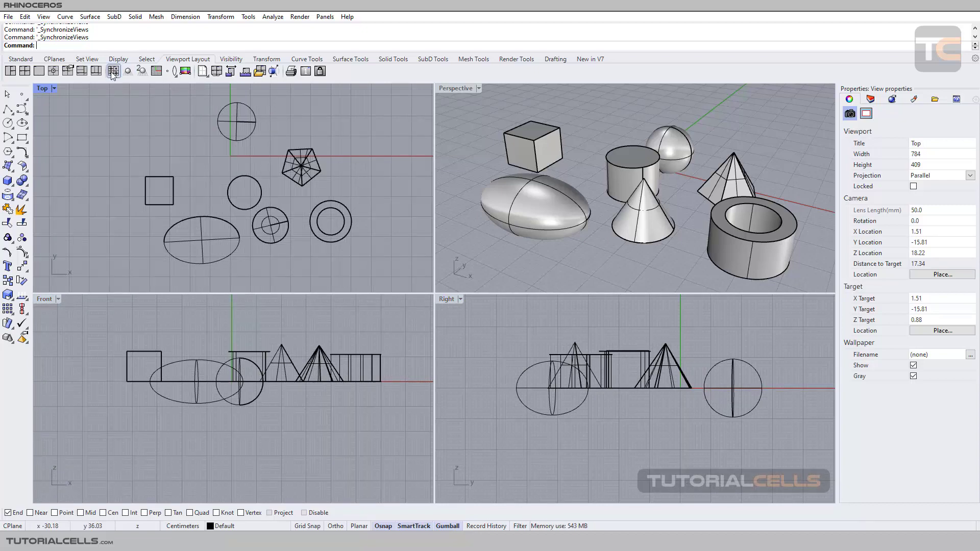
Make the Perspective viewport active and turn on continuous linking of the parallel viewports
left_click(445, 89)
left_click(452, 299)
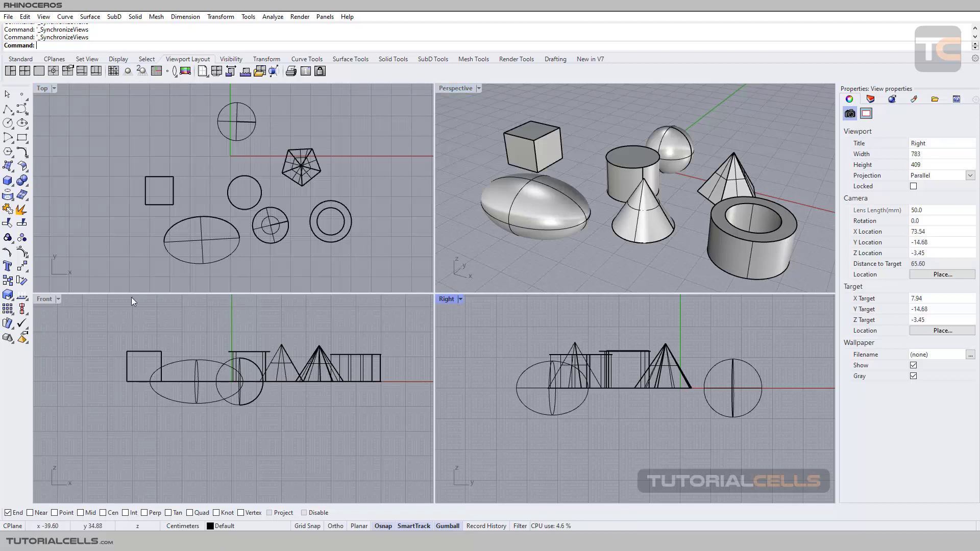
left_click(59, 302)
left_click(451, 88)
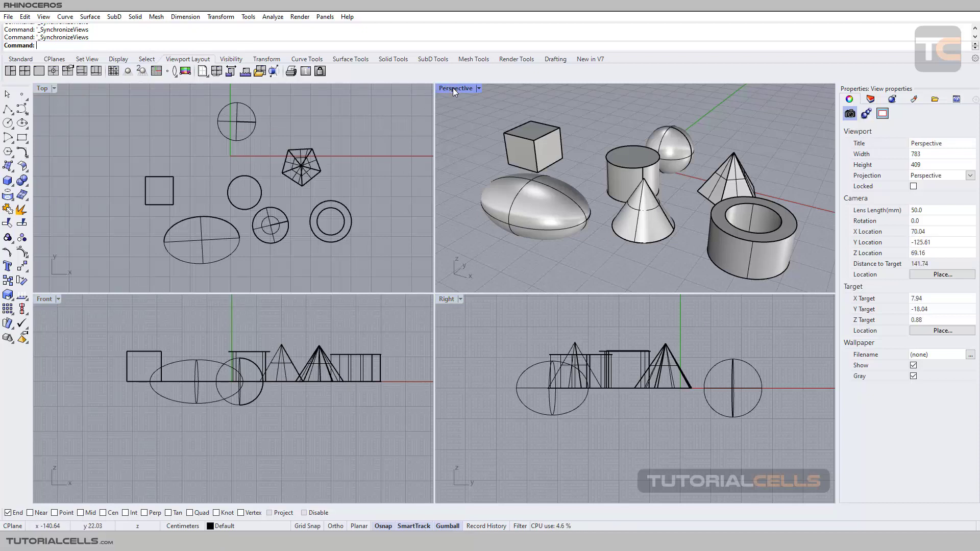
right_click(112, 73)
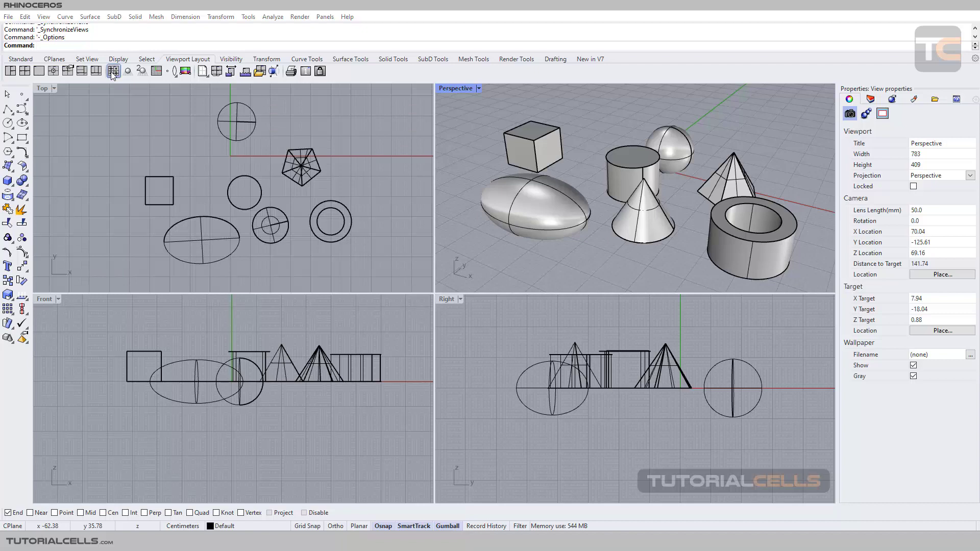
Zoom and pan in the Top and Right viewports and orbit in Perspective to examine which viewports move together
scroll(179, 157, "down", 3)
scroll(229, 189, "up", 1)
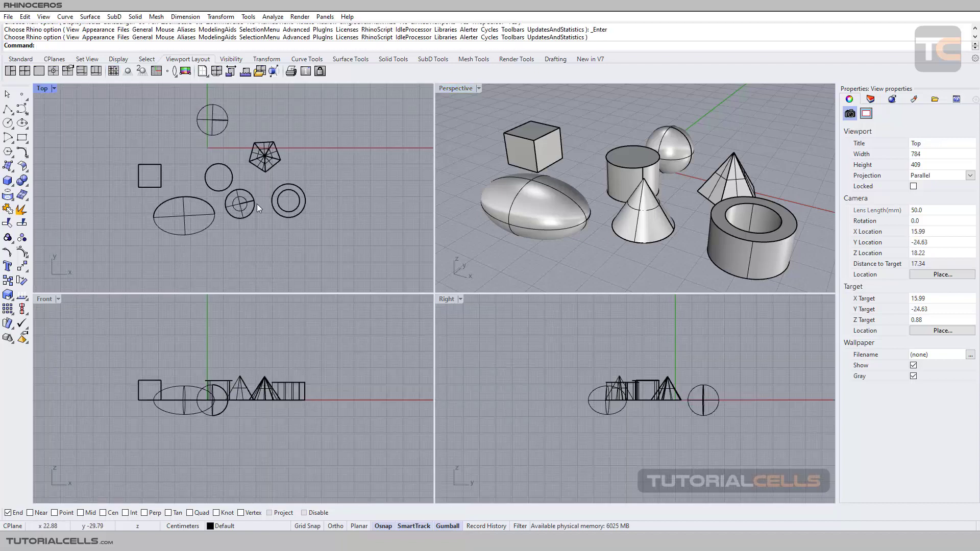
scroll(256, 204, "down", 2)
right_click_drag(698, 232, 610, 190)
scroll(607, 189, "up", 3)
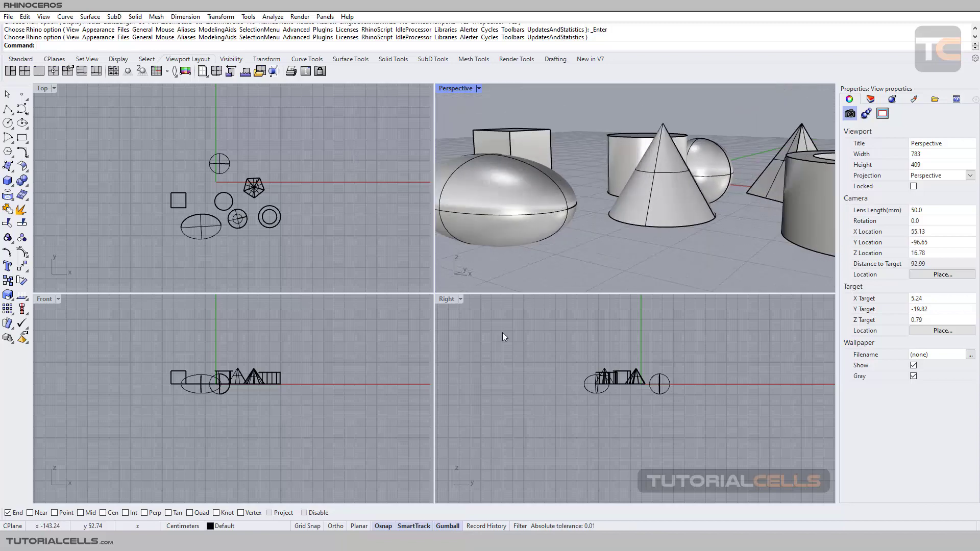
left_click(614, 357)
scroll(614, 359, "up", 3)
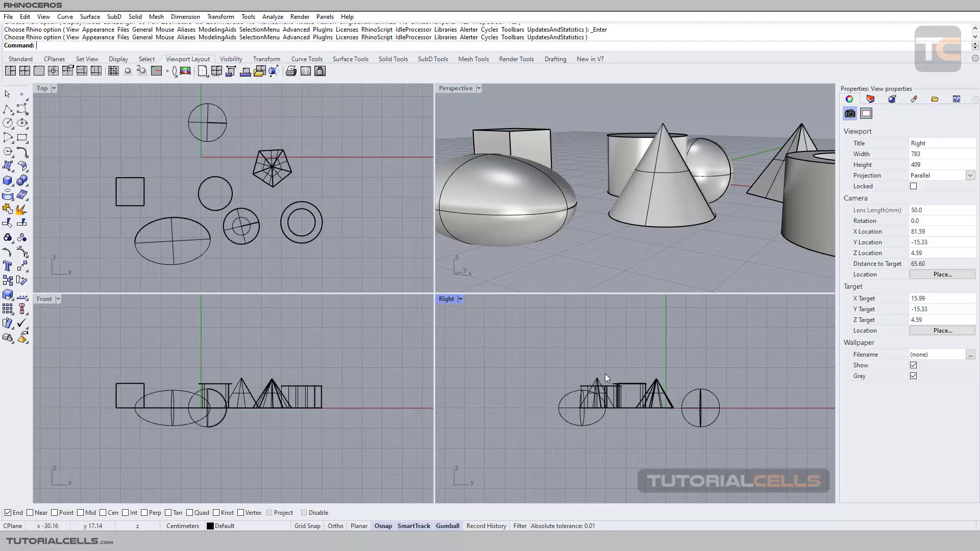
mouse_move(605, 373)
right_mouse_down()
mouse_move(568, 359)
mouse_move(563, 375)
mouse_move(497, 380)
mouse_move(623, 378)
mouse_move(596, 373)
right_mouse_up()
scroll(596, 375, "up", 3)
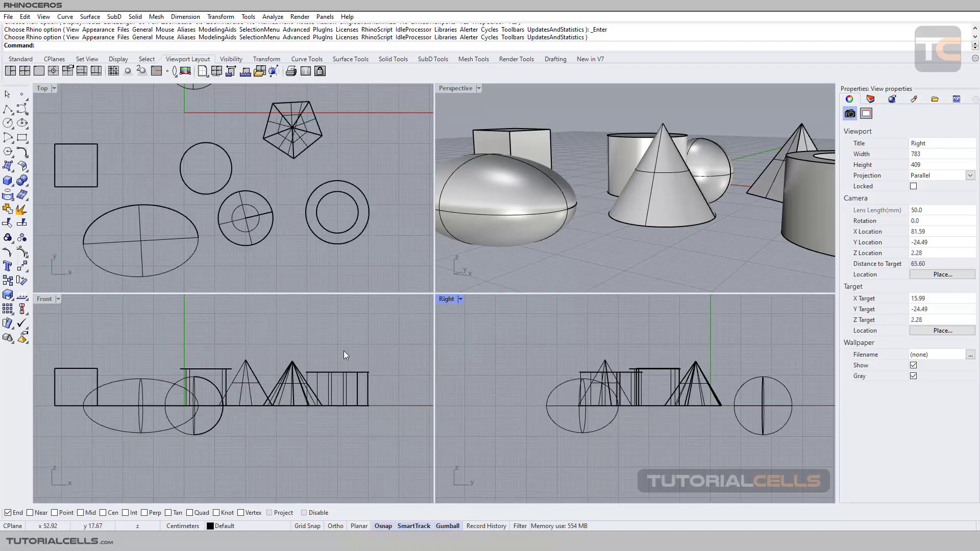
scroll(203, 203, "down", 2)
right_click_drag(207, 201, 219, 202)
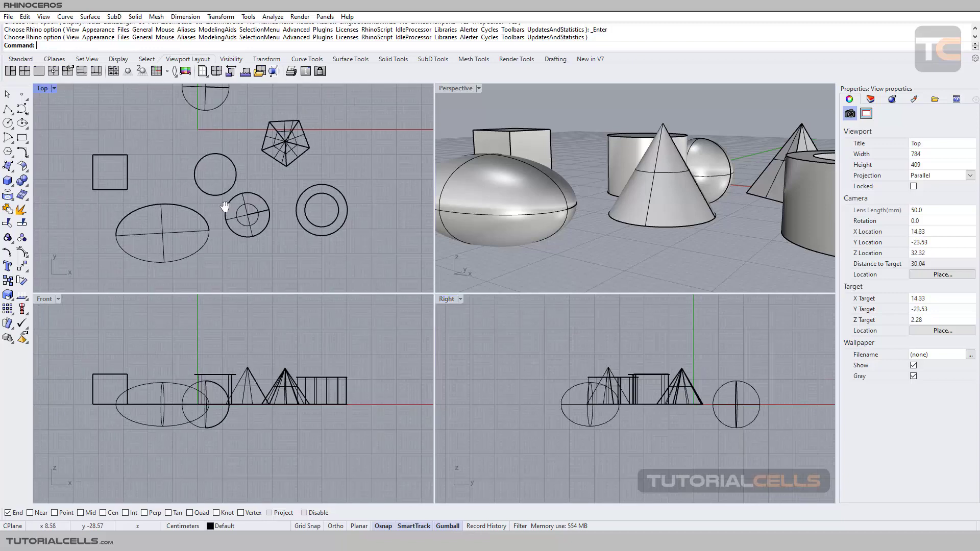
Turn off the linking of the parallel viewports
left_click(113, 72)
left_click(114, 72)
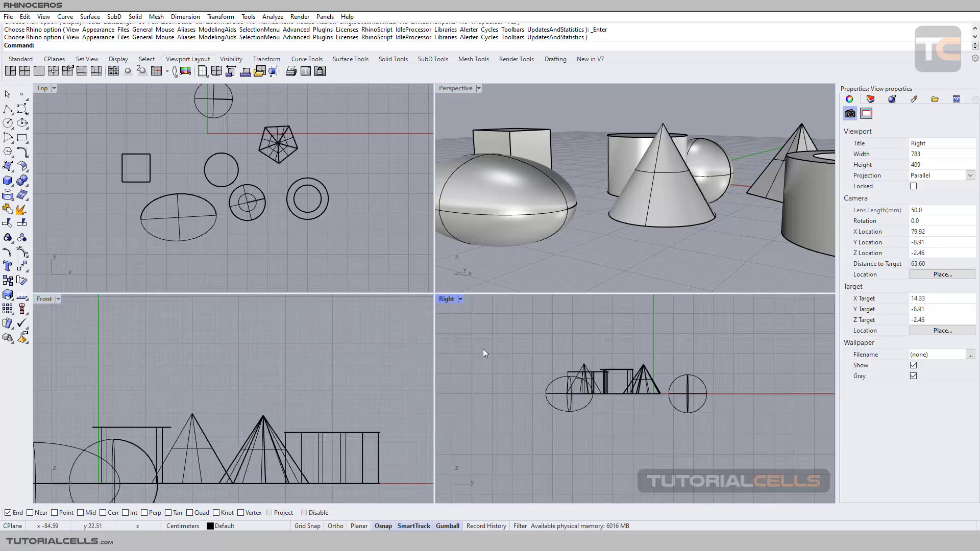
Try to set a perspective field of view angle in the Right viewport and in the Perspective viewport
right_click(131, 72)
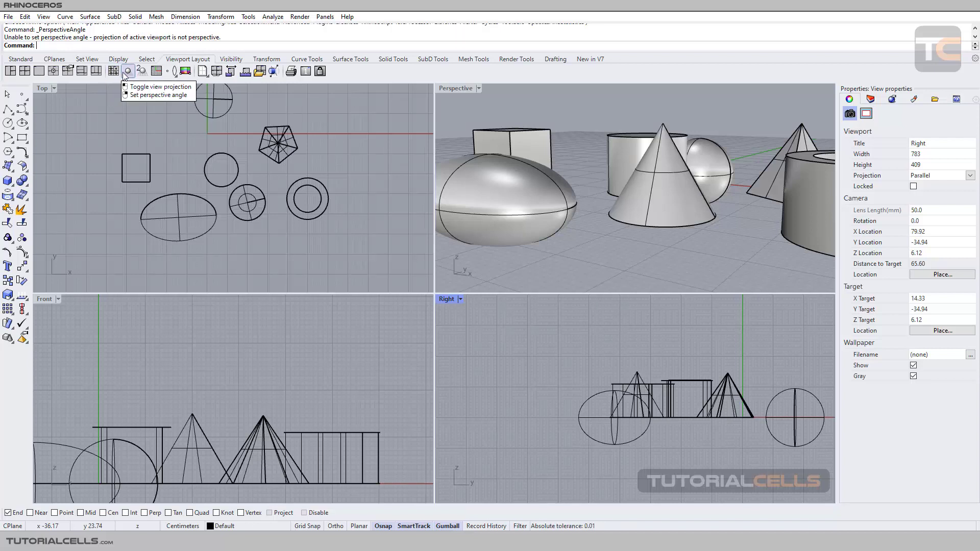
left_click(455, 89)
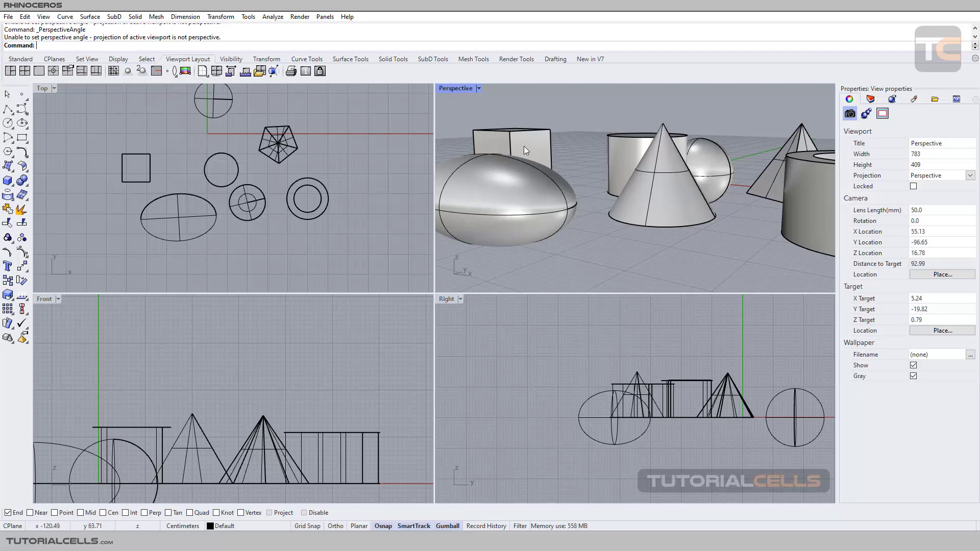
right_click_drag(574, 171, 579, 193)
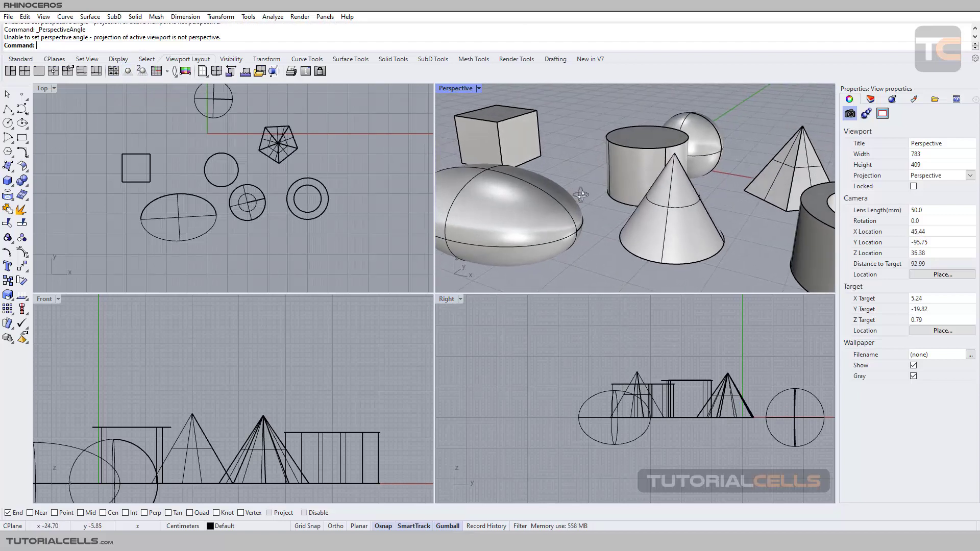
right_click(129, 75)
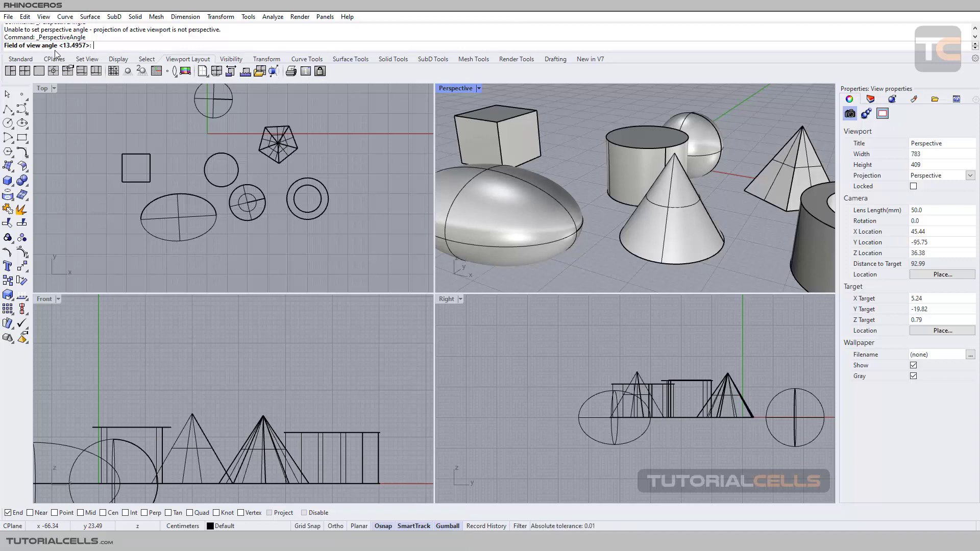
Hide the construction grid in the Top viewport and show it again
left_click(157, 89)
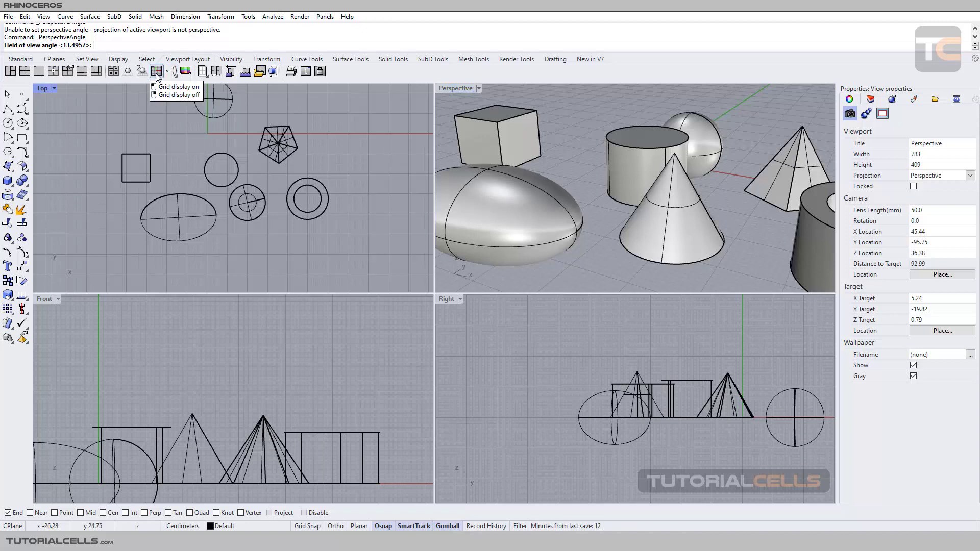
left_click(156, 71)
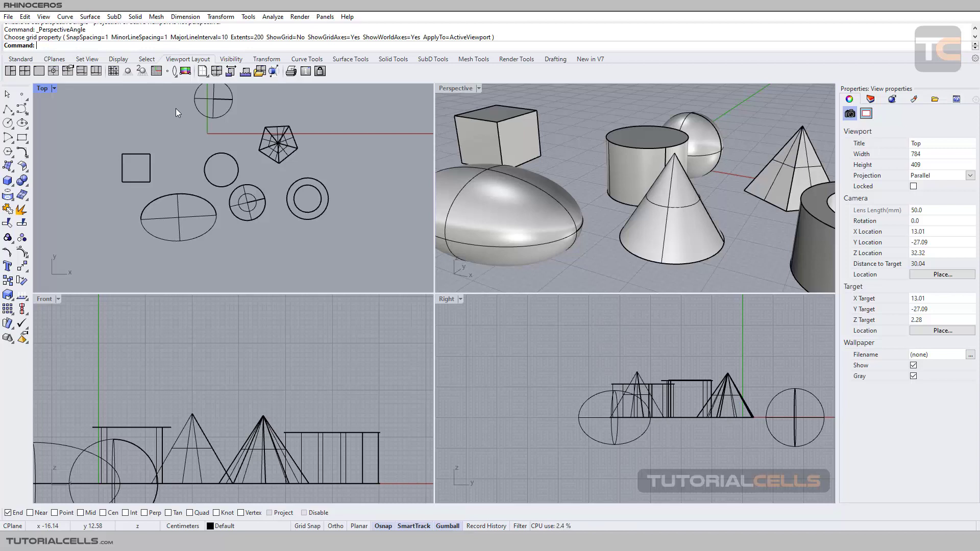
left_click(156, 71)
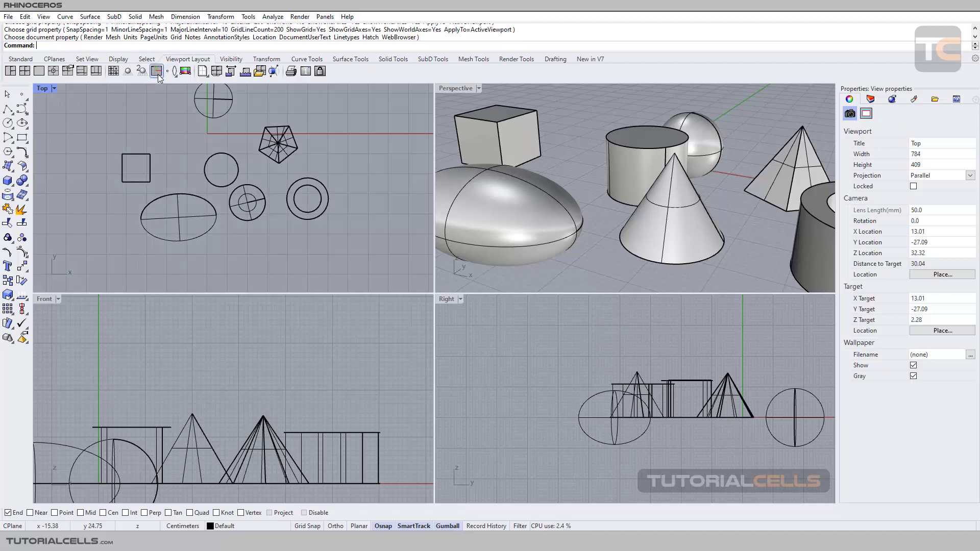
Hide the construction grid in a zoomed-out Perspective viewport, and turn it back on
left_click(461, 89)
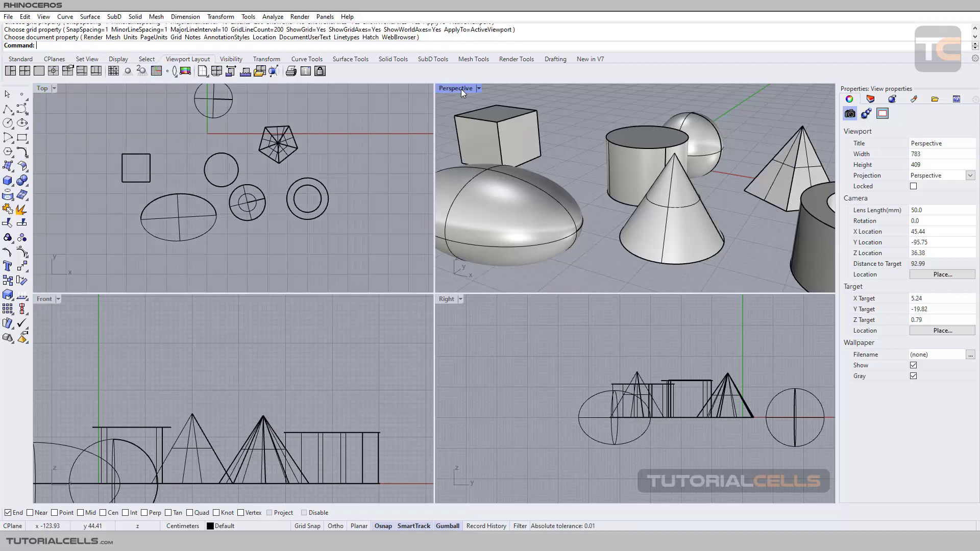
scroll(563, 164, "down", 5)
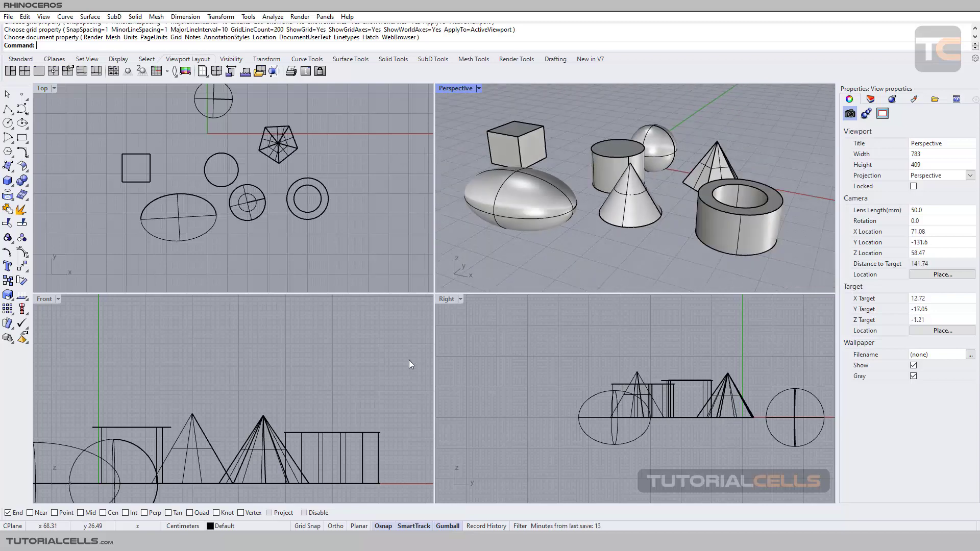
scroll(520, 176, "down", 4)
scroll(520, 176, "up", 4)
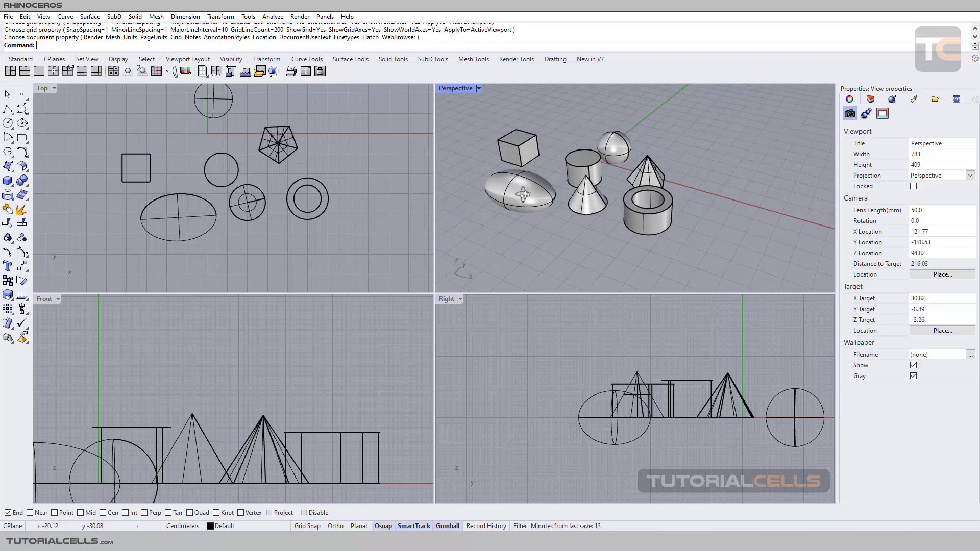
left_click(157, 72)
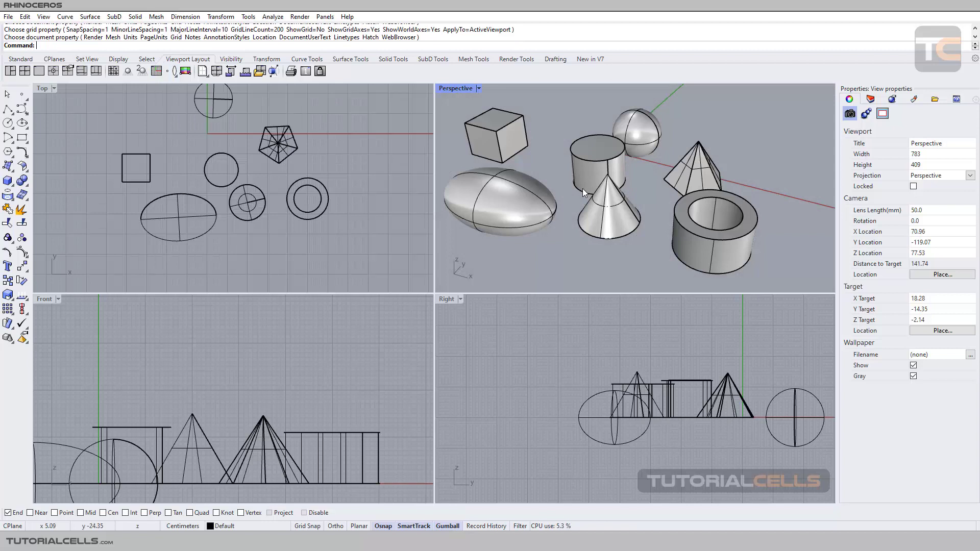
left_click(156, 72)
left_click(175, 72)
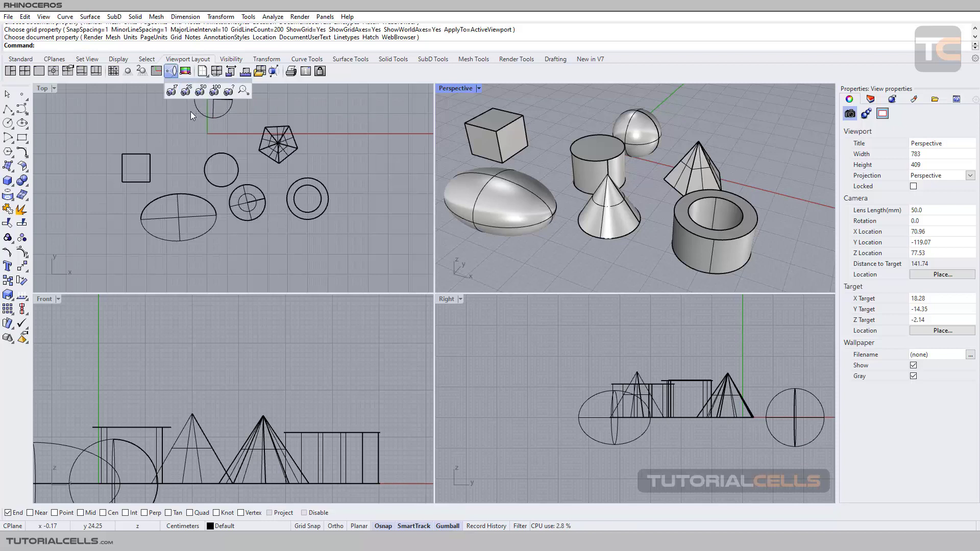
left_click(191, 111)
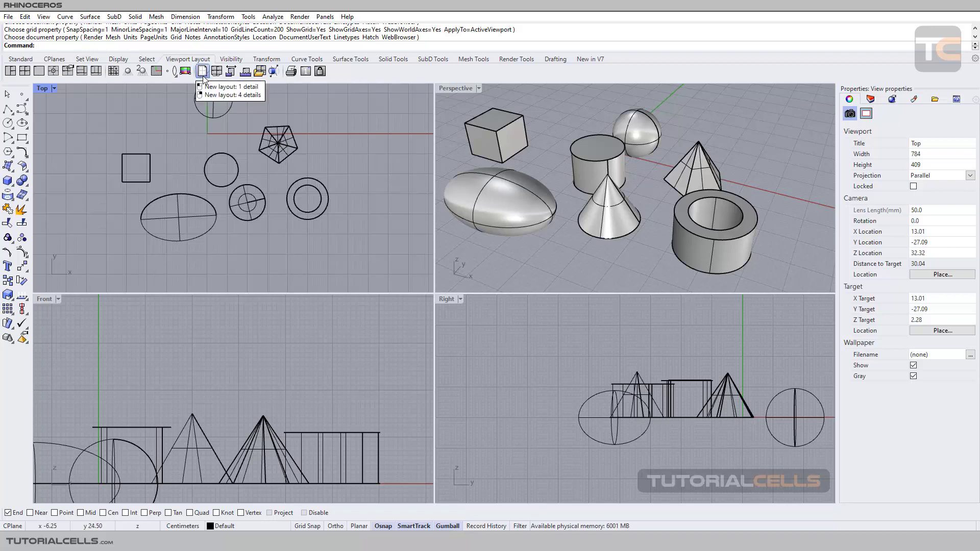
left_click(202, 73)
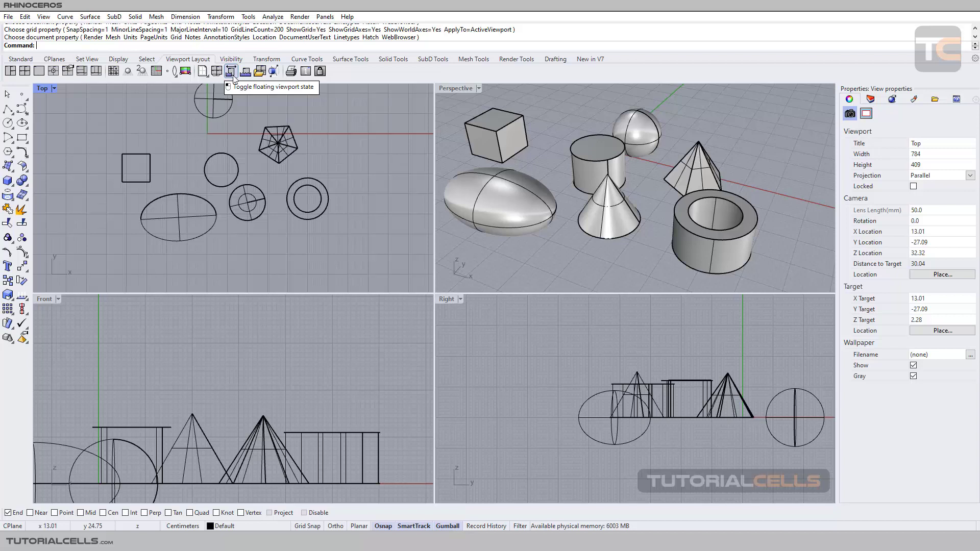
Detach the Perspective viewport as a floating window, shift it slightly, and dock it back into the layout
left_click(452, 90)
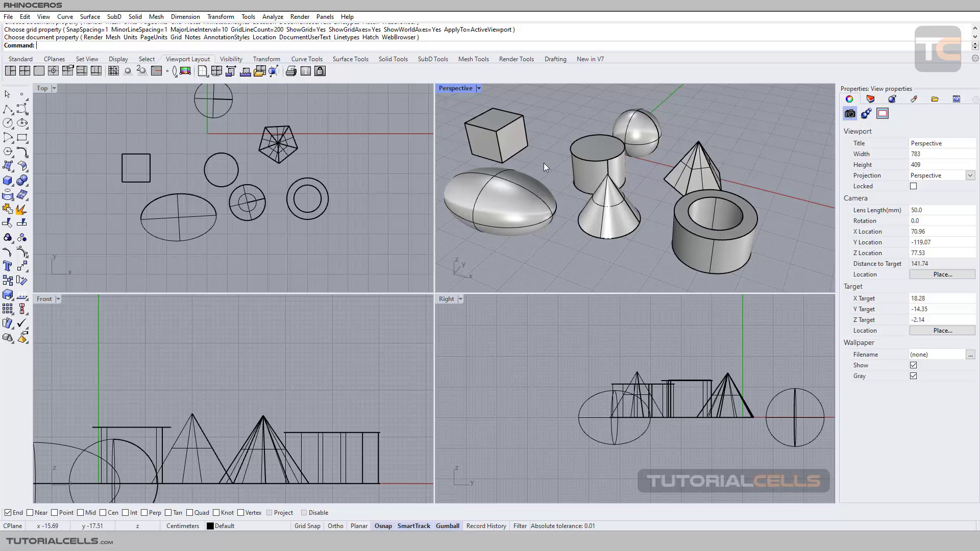
left_click(231, 72)
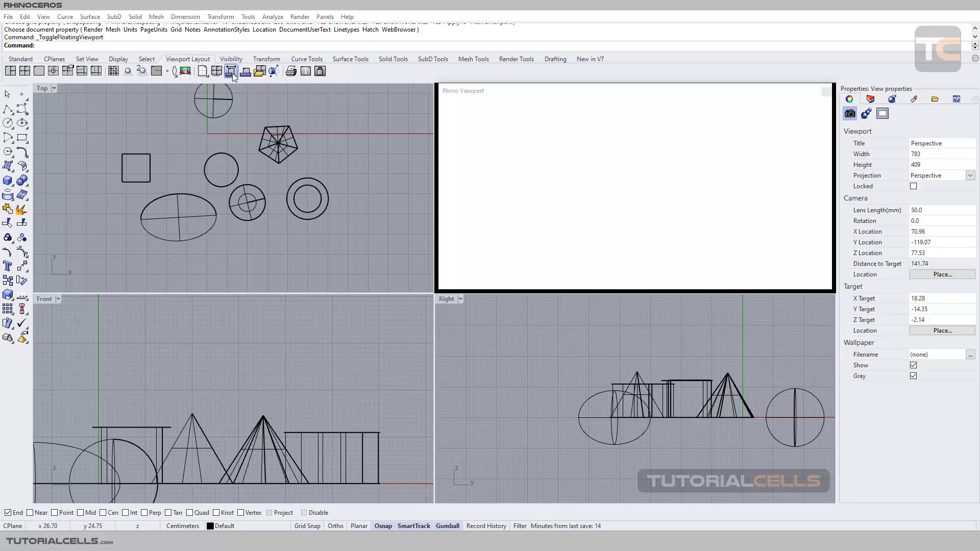
mouse_move(499, 90)
left_mouse_down()
mouse_move(509, 81)
mouse_move(501, 104)
mouse_move(498, 94)
left_mouse_up()
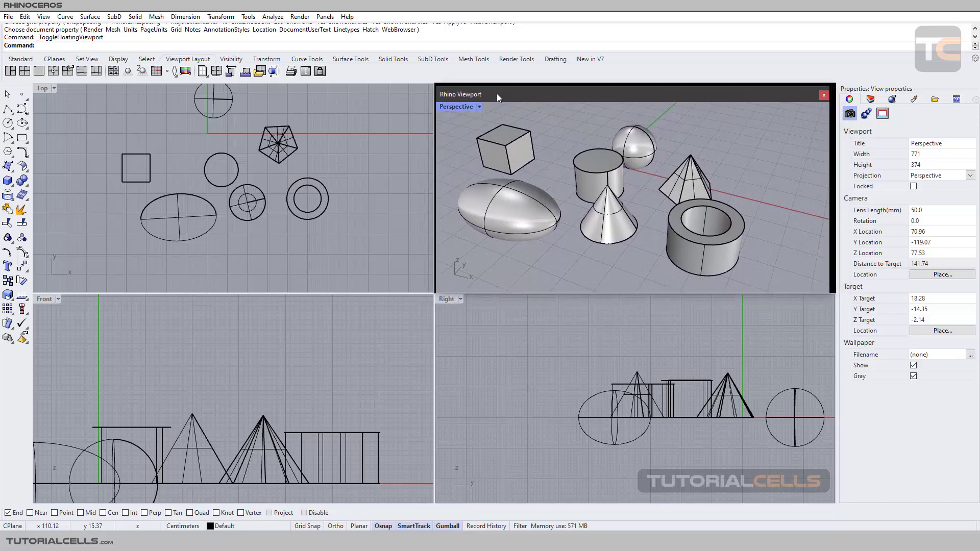
left_click(230, 76)
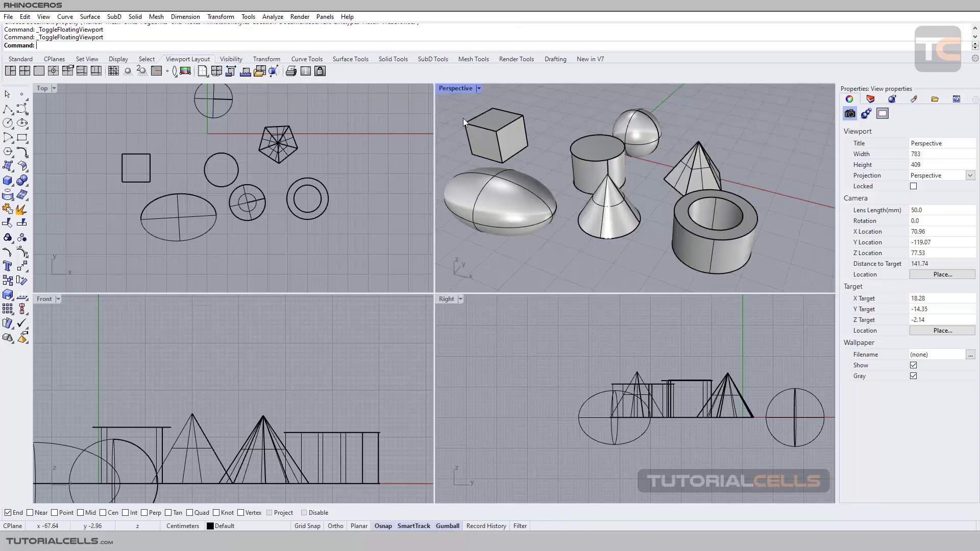
left_click(231, 71)
left_click(231, 71)
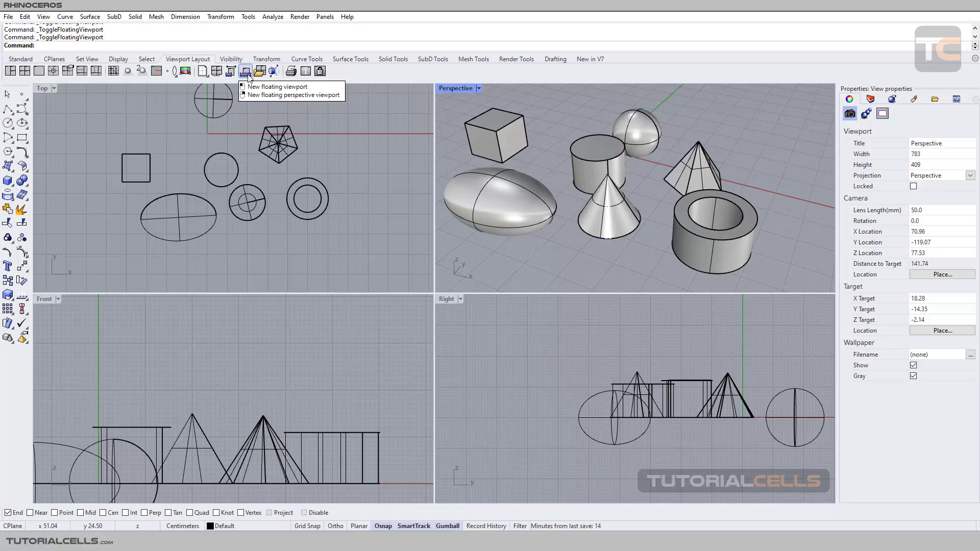
Create a new floating viewport with the Perspective projection, orbit its view, and move its window over the docked viewports
left_click(248, 75)
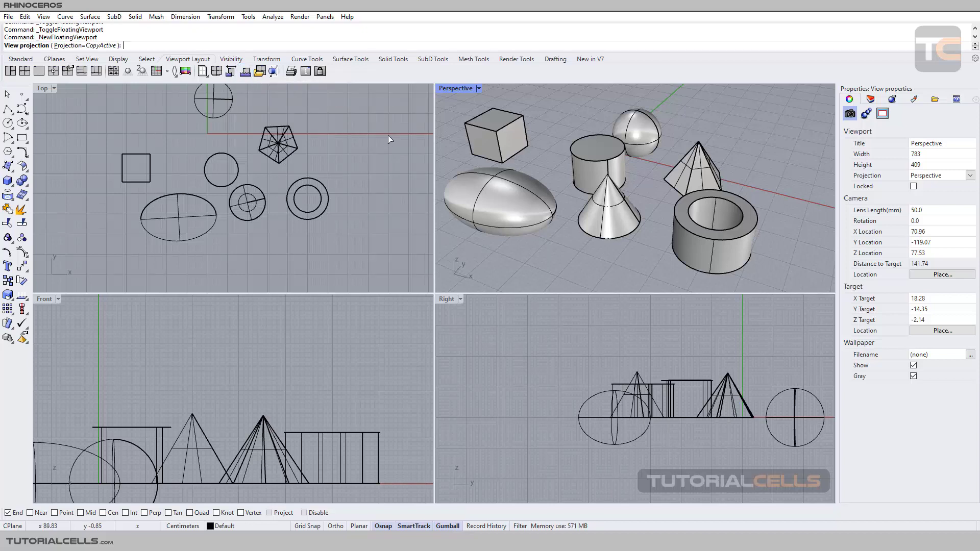
left_click(83, 47)
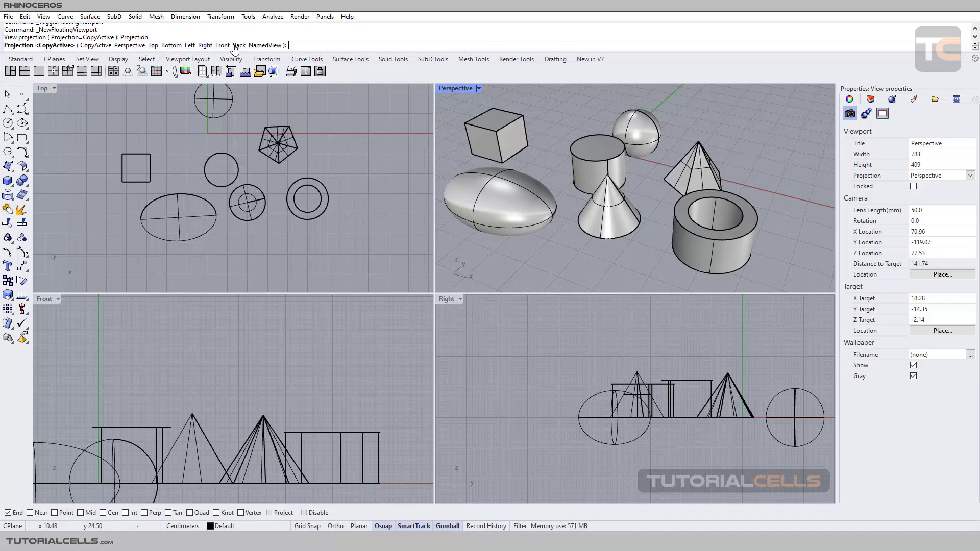
left_click(124, 47)
left_click_drag(274, 128, 323, 154)
right_click_drag(501, 170, 494, 203)
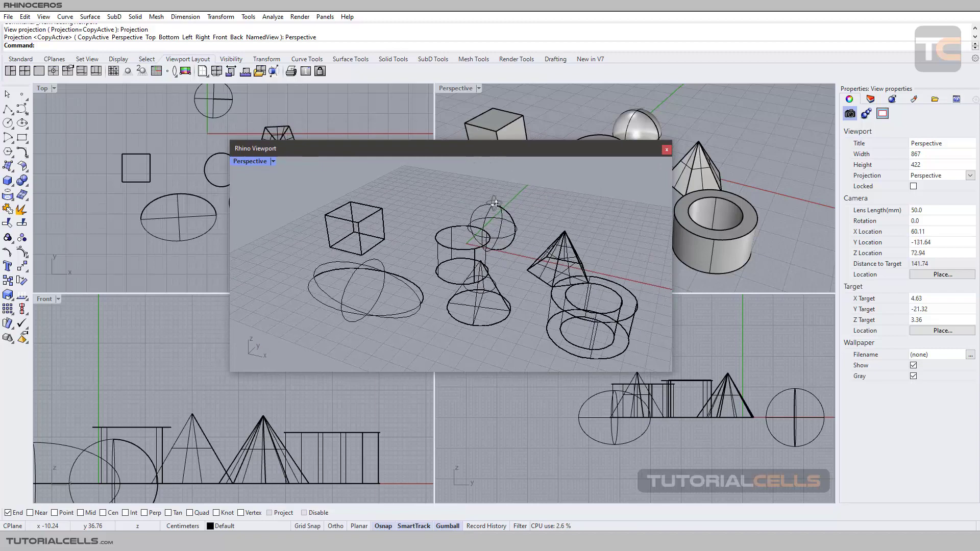
mouse_move(502, 150)
left_mouse_down()
mouse_move(837, 150)
mouse_move(451, 162)
mouse_move(370, 15)
mouse_move(669, 119)
mouse_move(699, 156)
mouse_move(485, 158)
left_mouse_up()
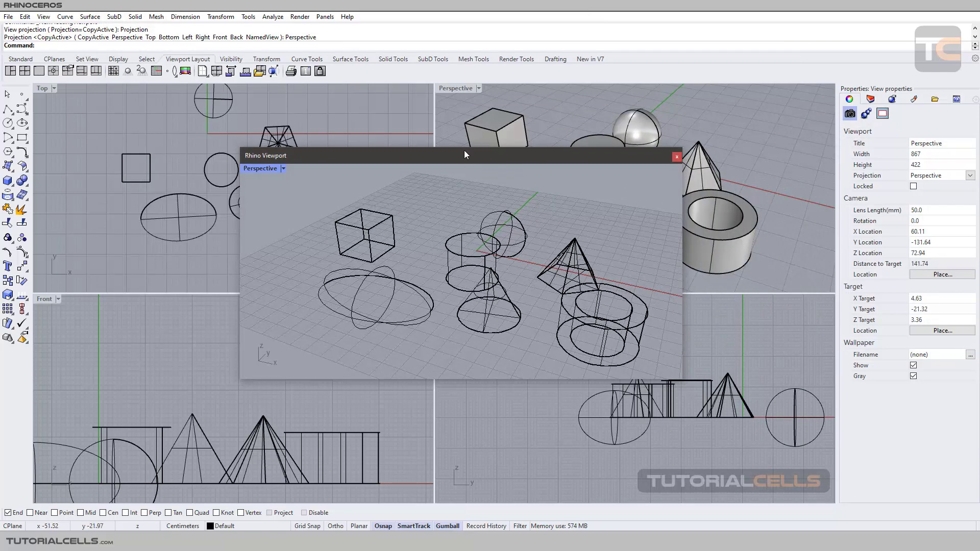
Replace the floating Perspective viewport with a new floating Top viewport, shift its window slightly, and close it
left_click(675, 157)
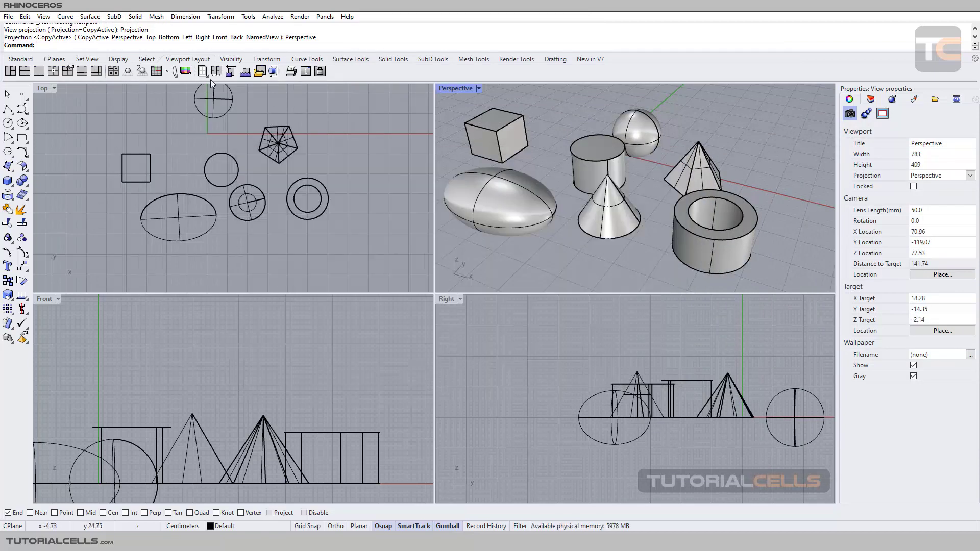
left_click(245, 73)
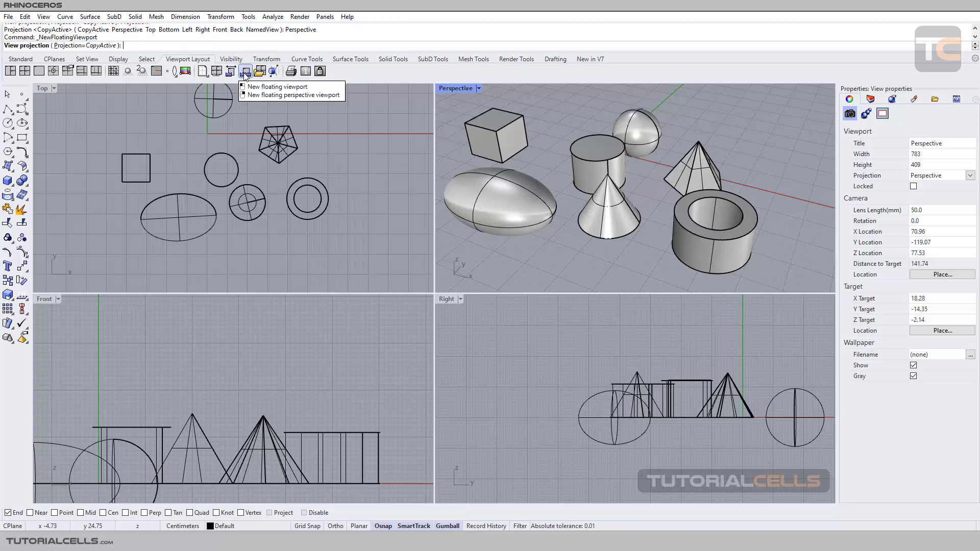
left_click(77, 46)
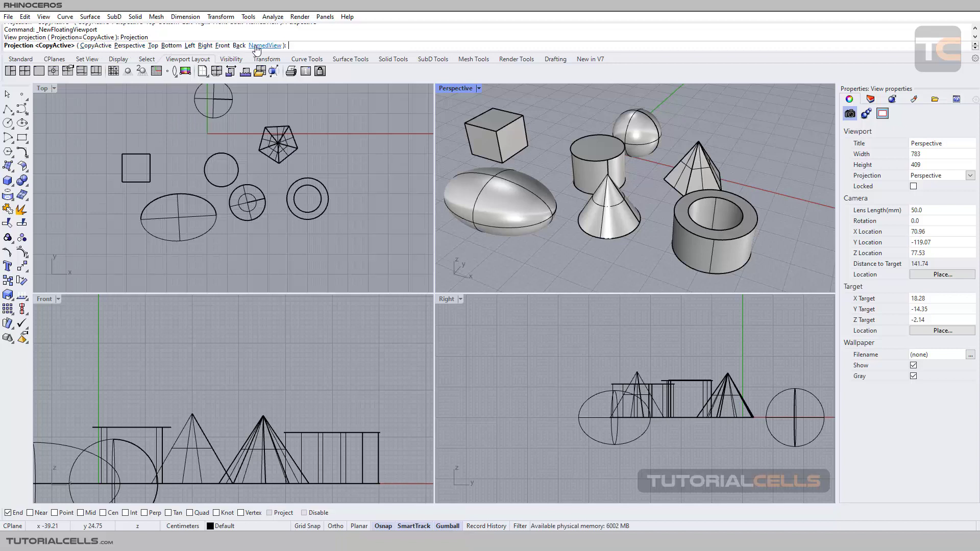
left_click(153, 46)
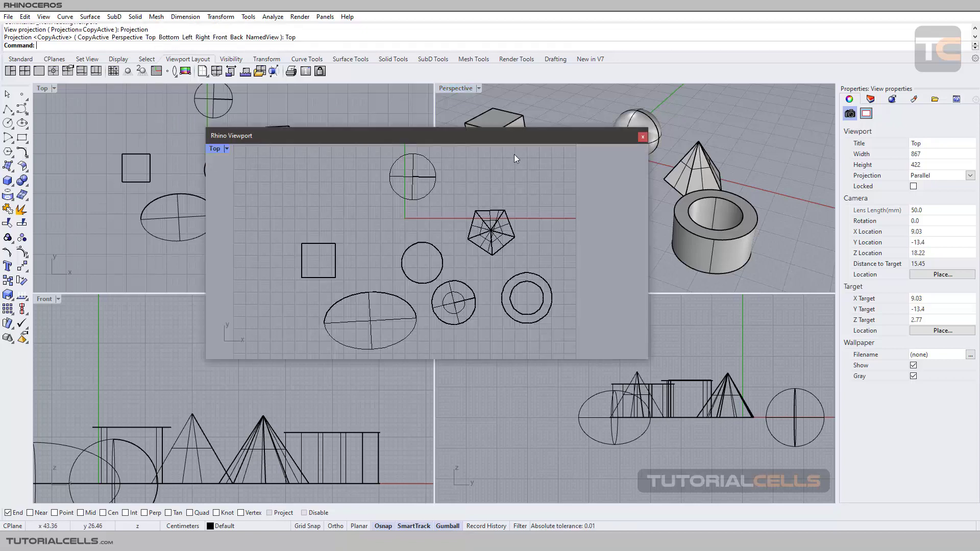
left_click_drag(593, 137, 625, 153)
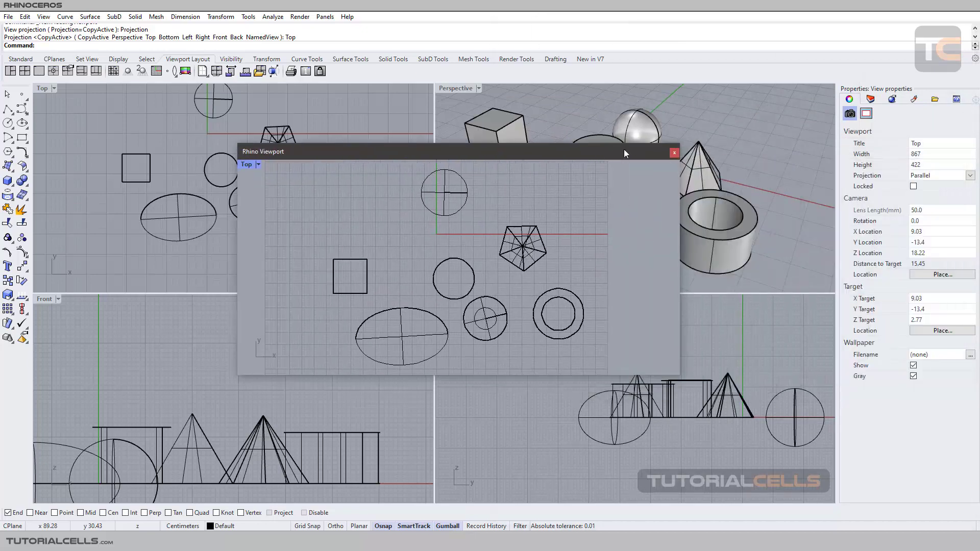
left_click(674, 152)
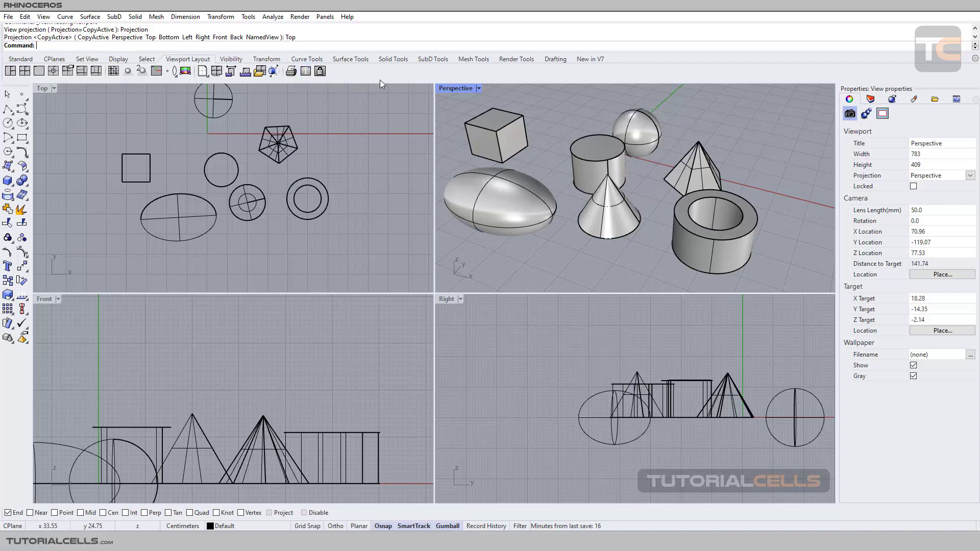
Toggle the lock on the Perspective viewport on and off, leaving the viewport locked
left_click(320, 72)
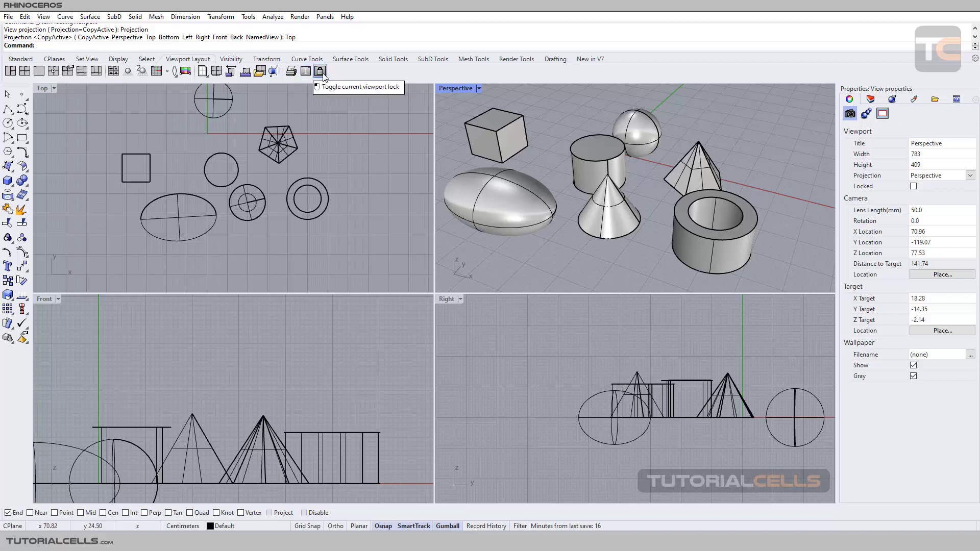
left_click(320, 71)
left_click(324, 73)
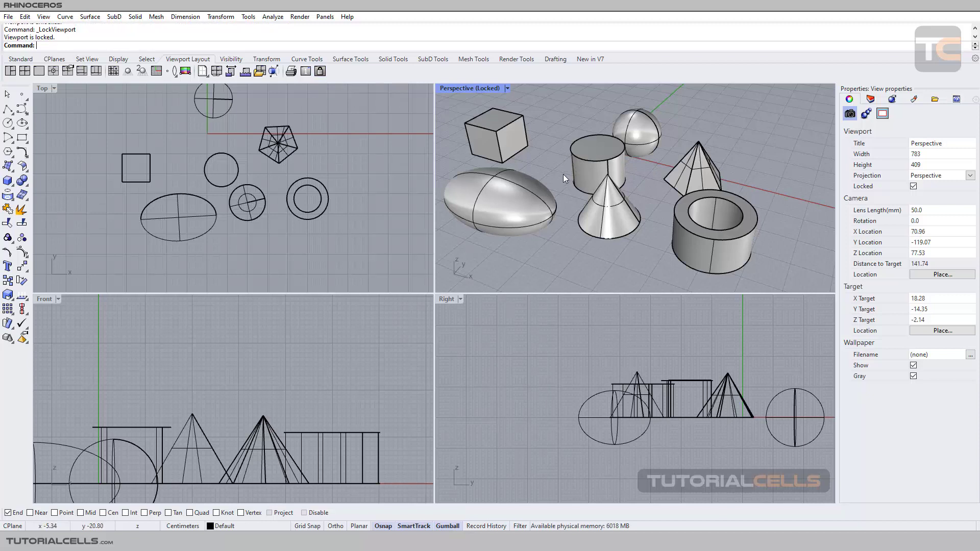
In the locked Perspective viewport, move the tube slightly in the negative X direction and the cone slightly in negative Y
left_click(602, 168)
left_click(687, 204)
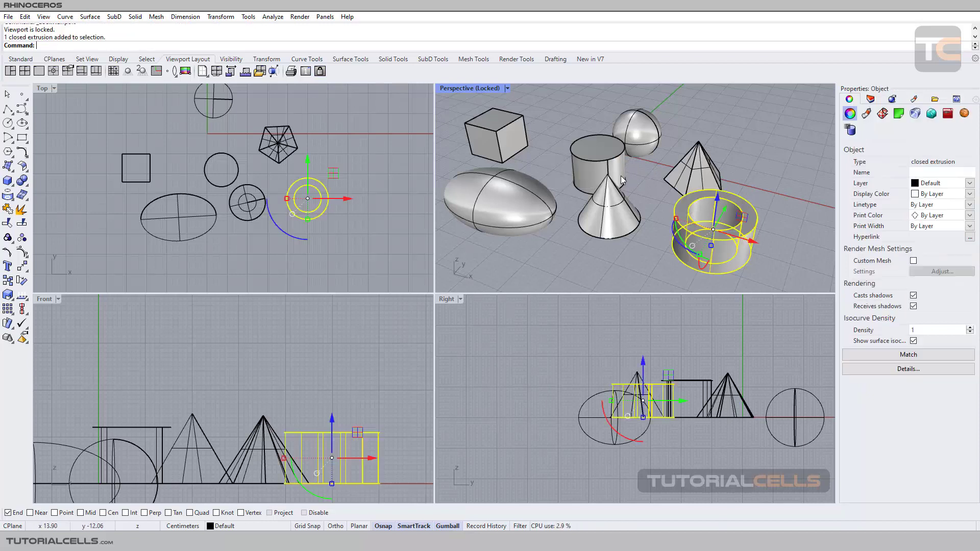
left_click(562, 127)
left_click(597, 164)
left_click(689, 200)
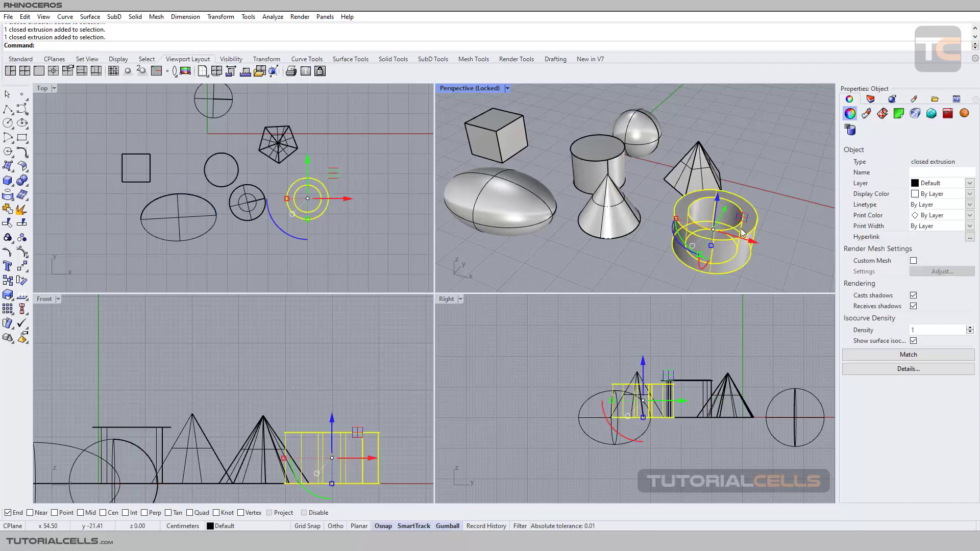
mouse_move(749, 239)
left_mouse_down()
mouse_move(728, 241)
mouse_move(737, 240)
left_mouse_up()
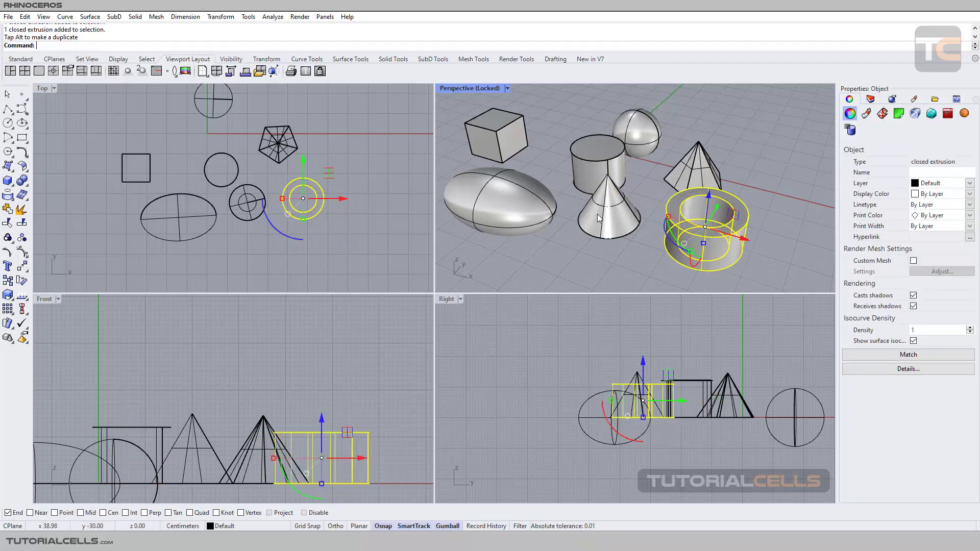
left_click(610, 209)
left_click_drag(621, 183, 614, 188)
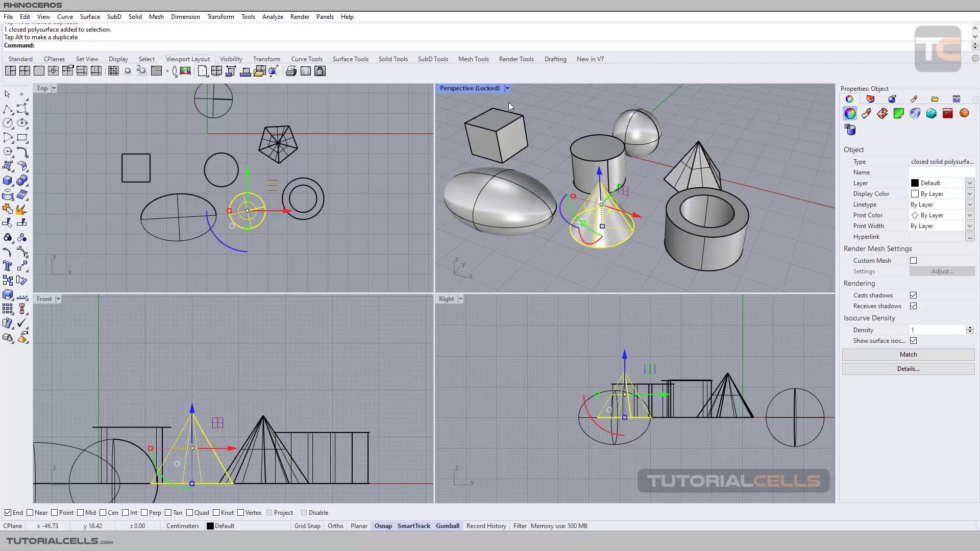
Unlock the Perspective viewport and deselect the cone
left_click(320, 71)
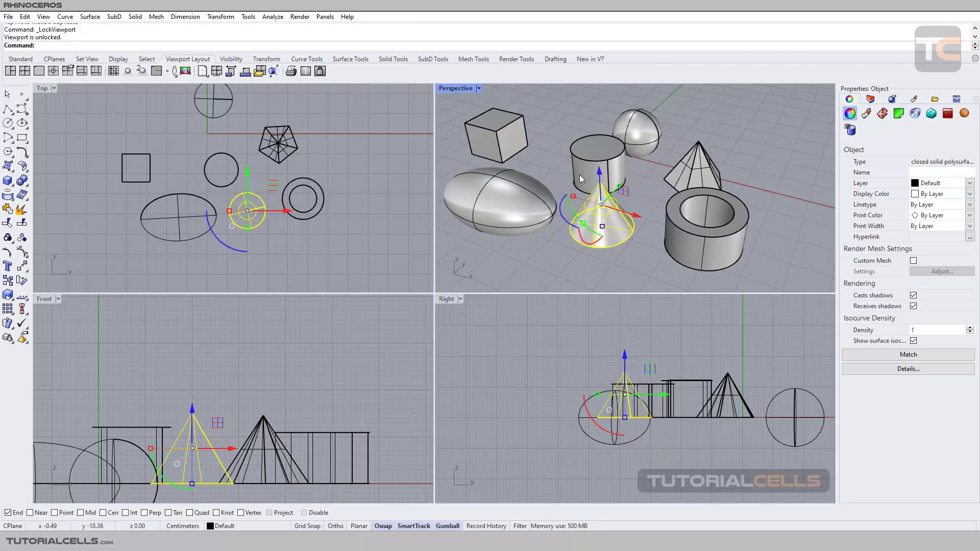
left_click(553, 124)
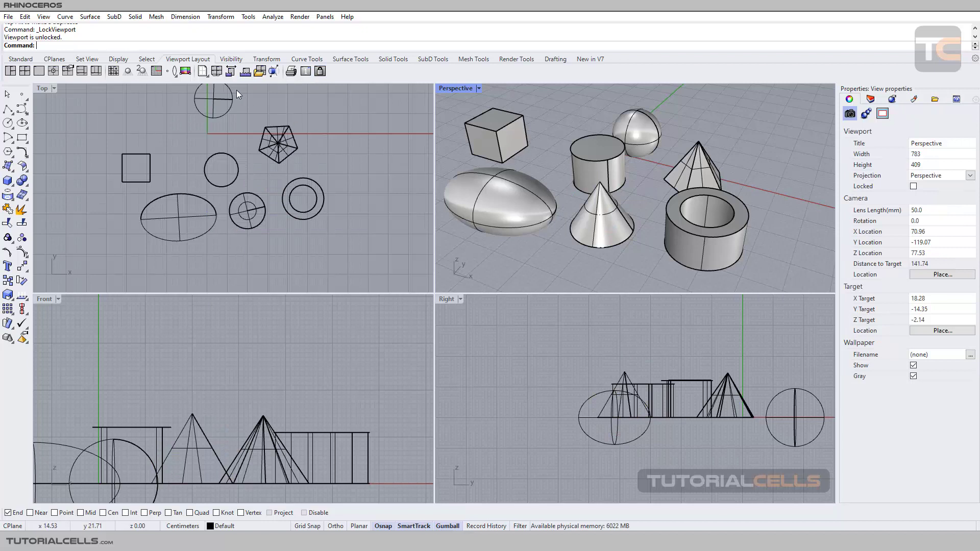
Bring back the Standard toolset and zoom the Perspective view out slightly
left_click(20, 59)
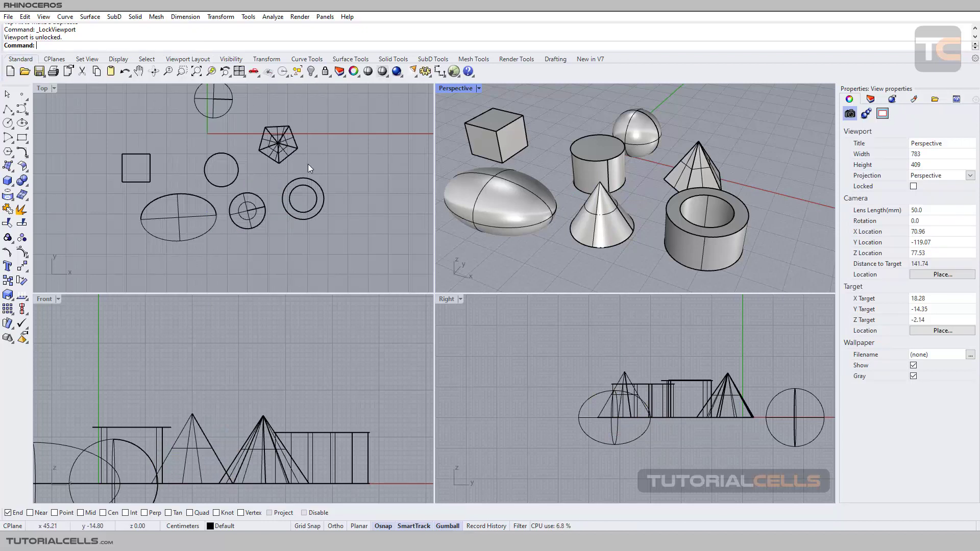
scroll(572, 219, "down", 3)
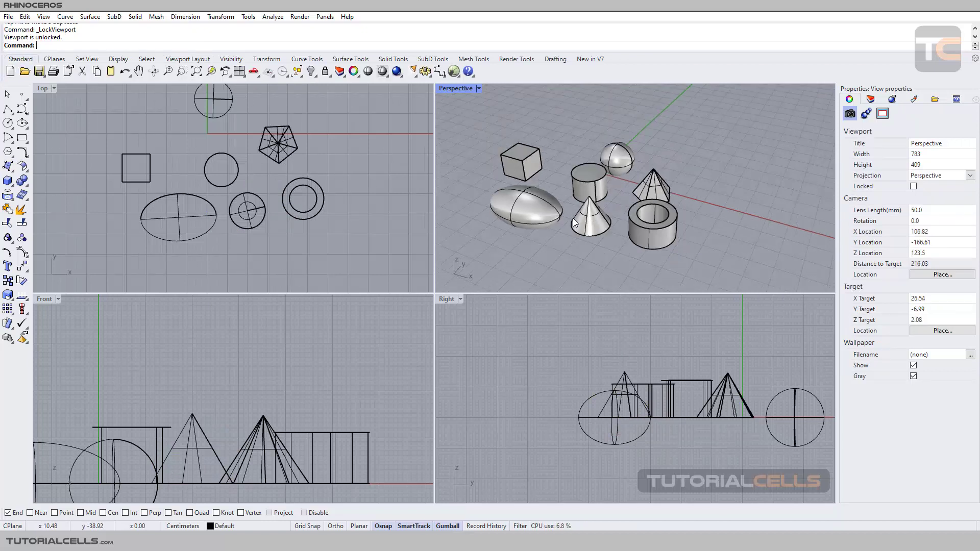
scroll(572, 219, "up", 2)
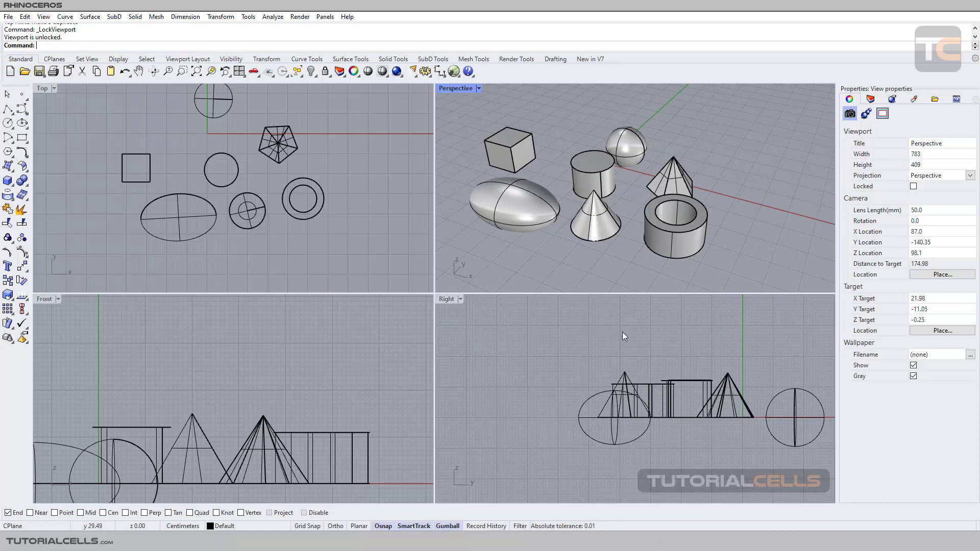